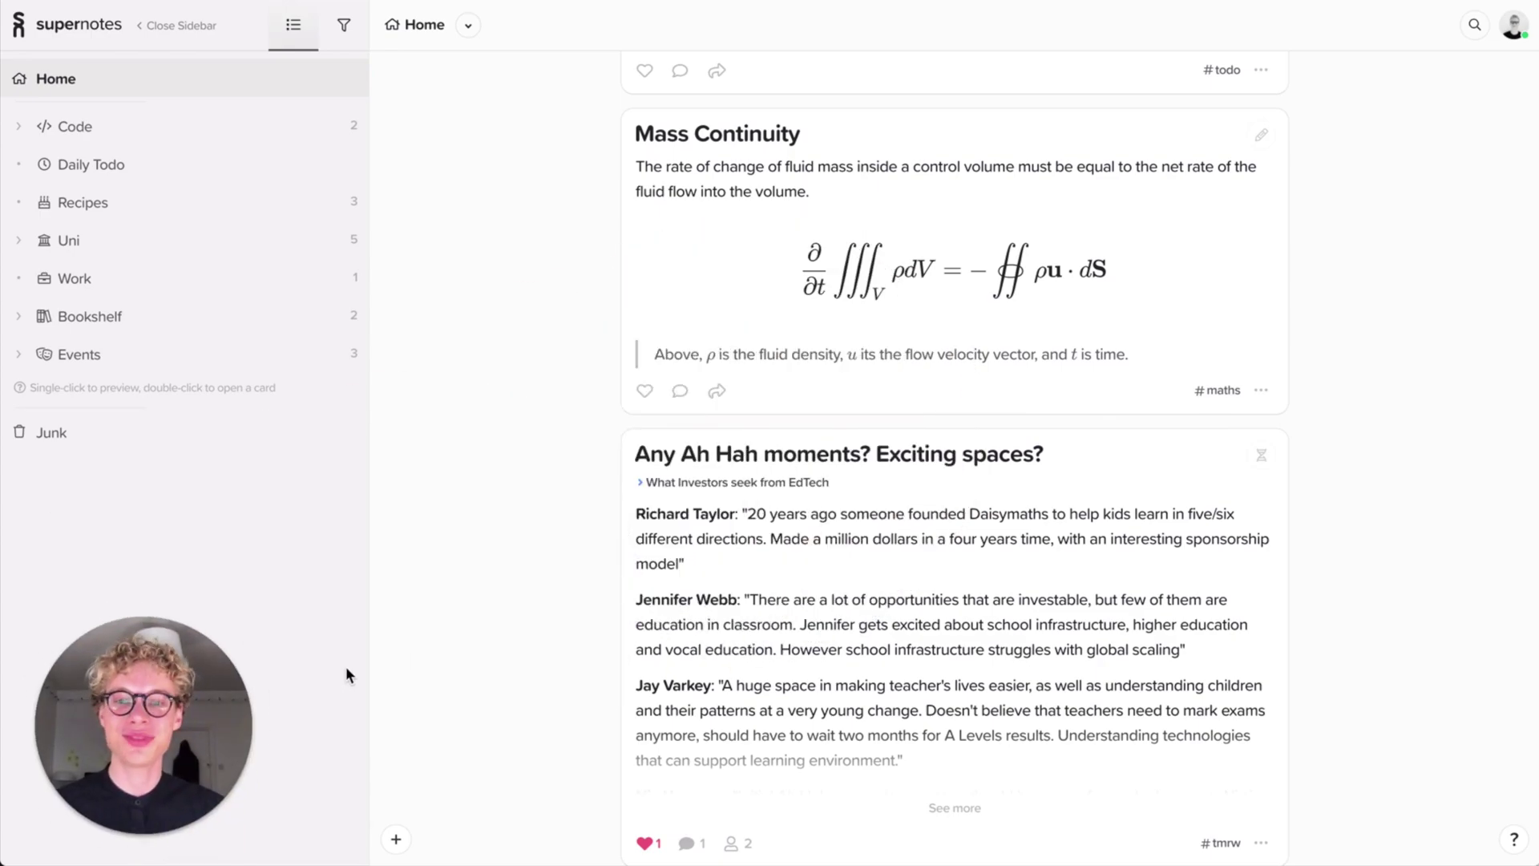
Scroll to the top of the Home feed and close the sidebar.
scroll(516, 639, up, 10)
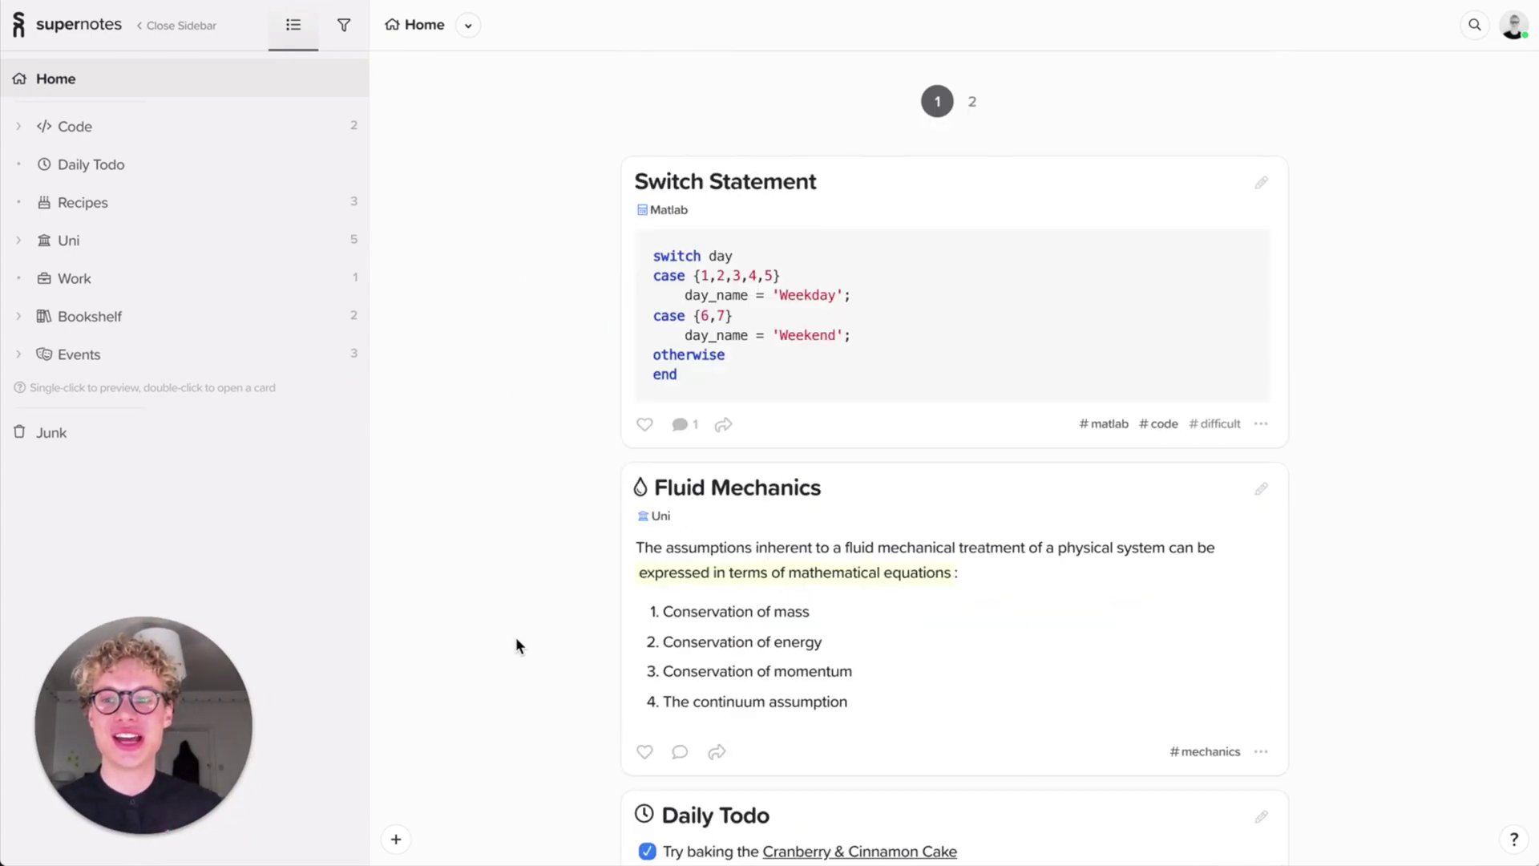
click(178, 26)
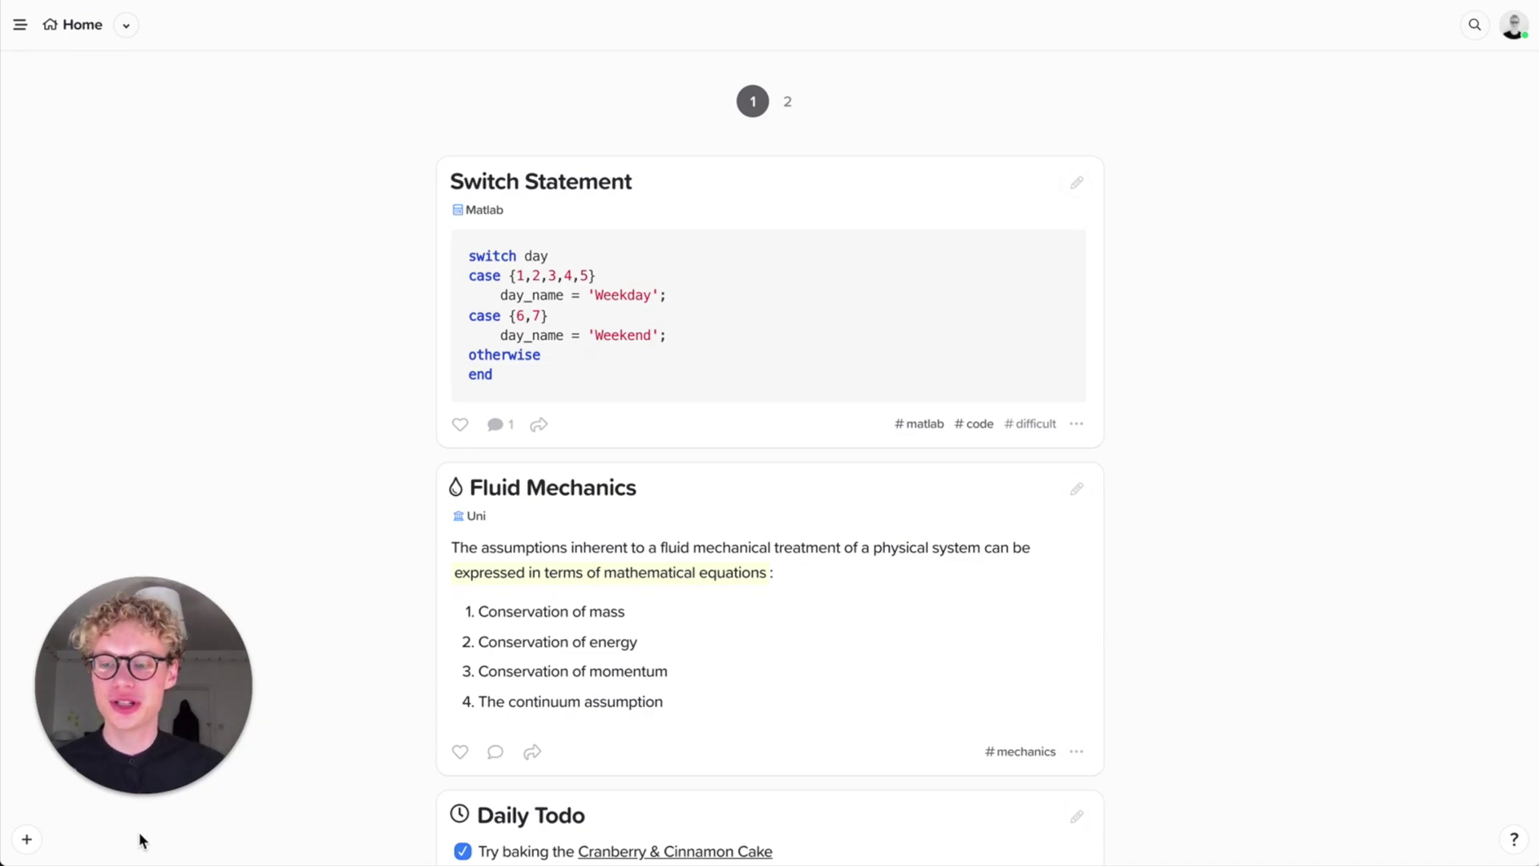
Create a new card titled 'Shopping List', discarding the first empty draft.
click(26, 839)
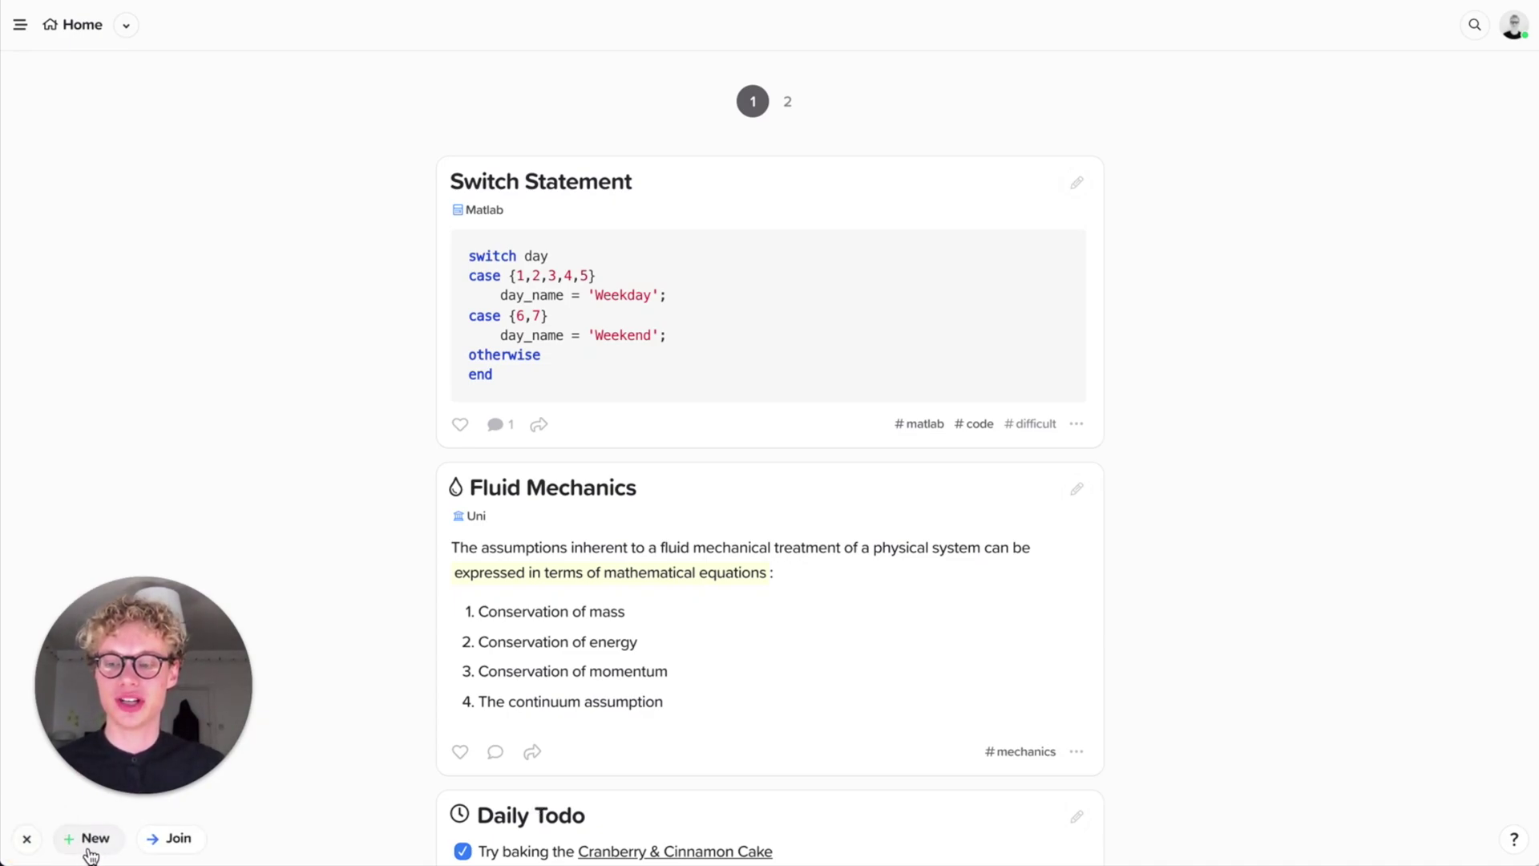
click(90, 850)
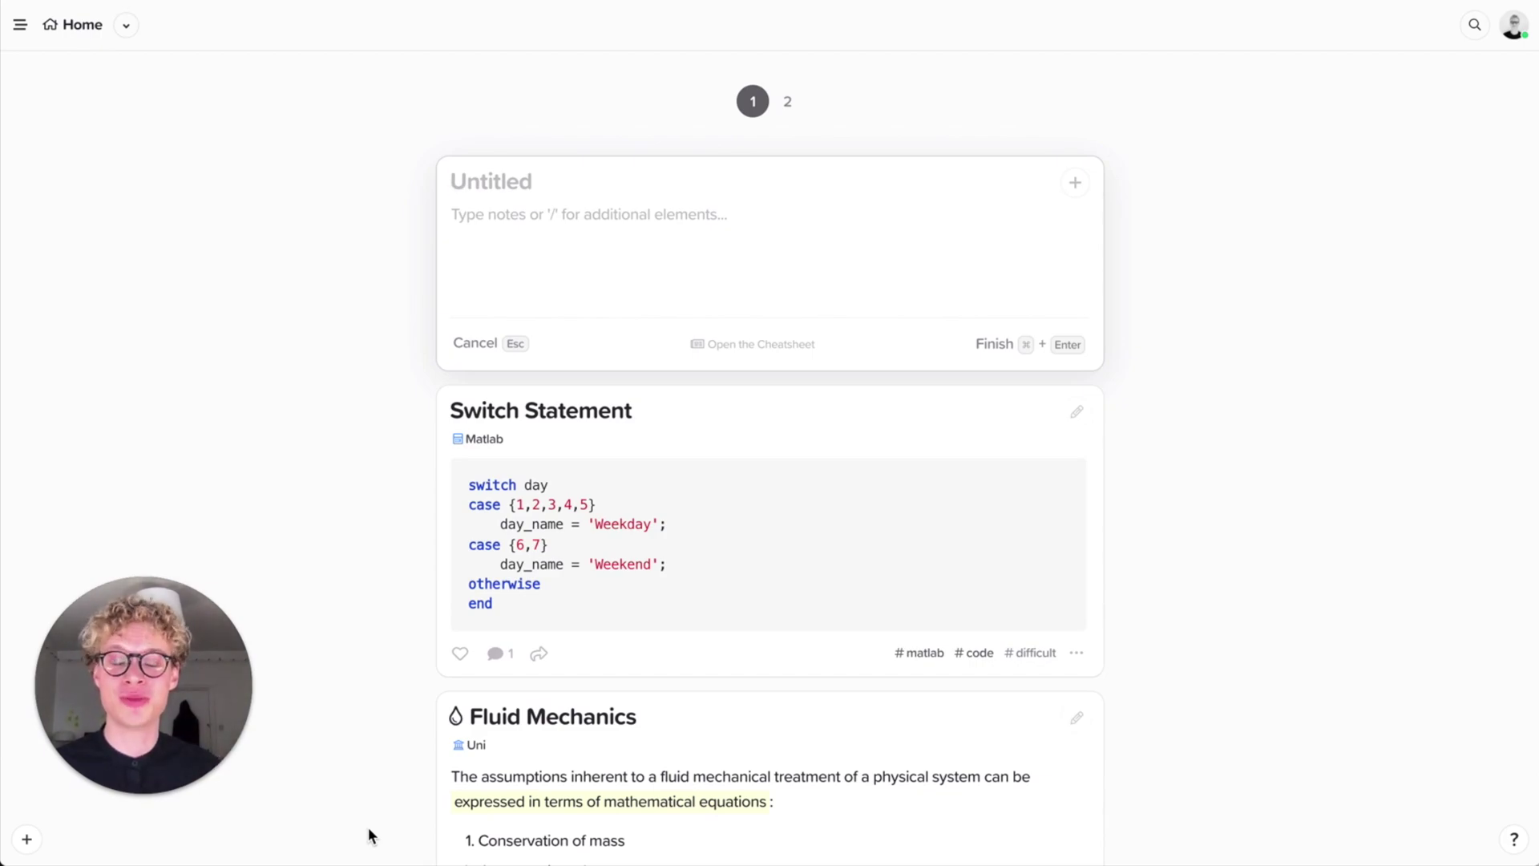
click(473, 343)
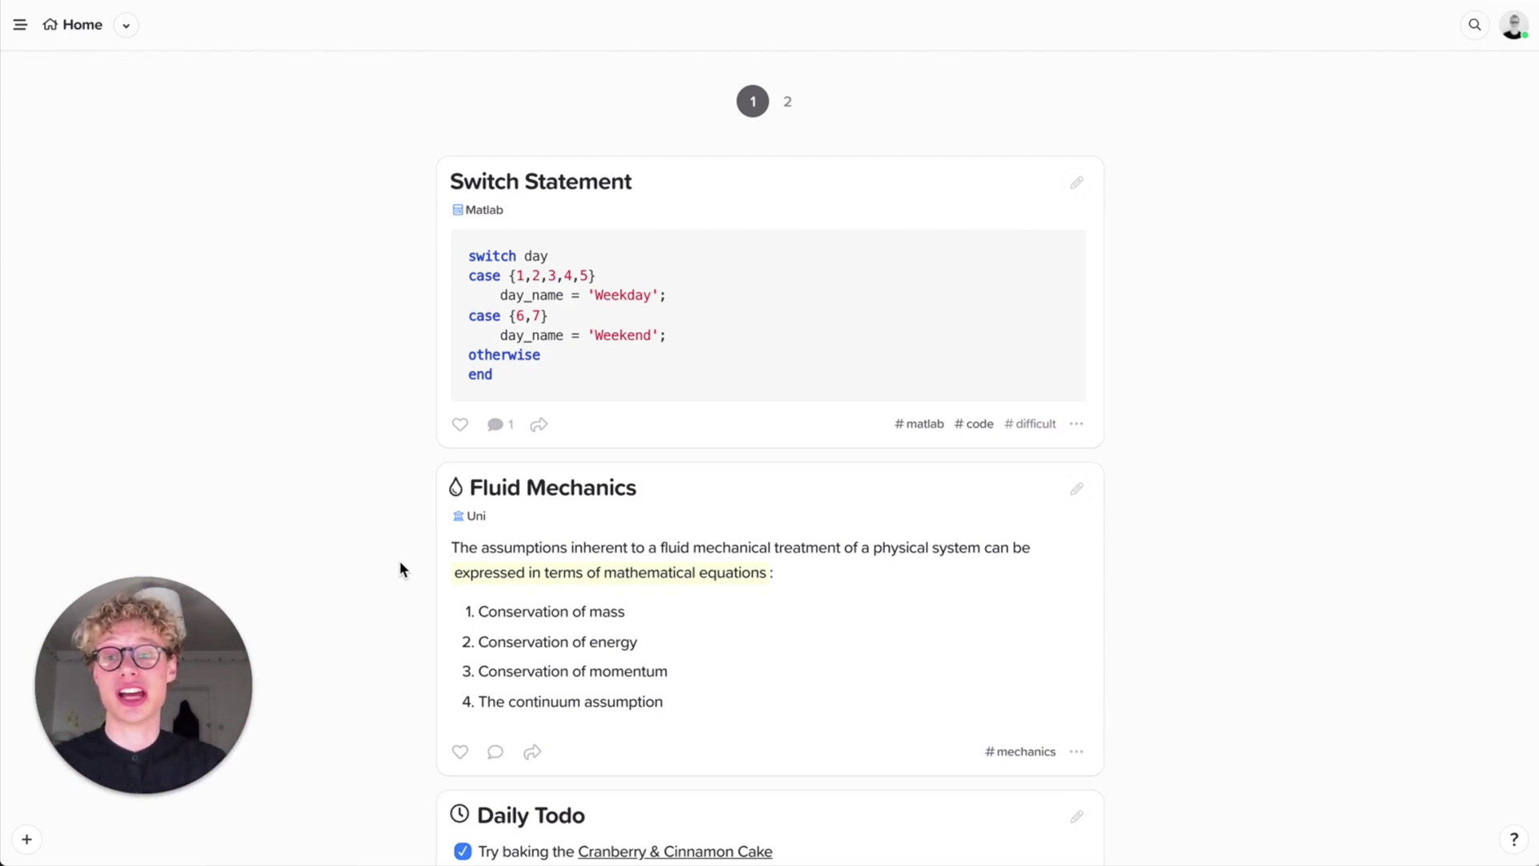
text(nShopp)
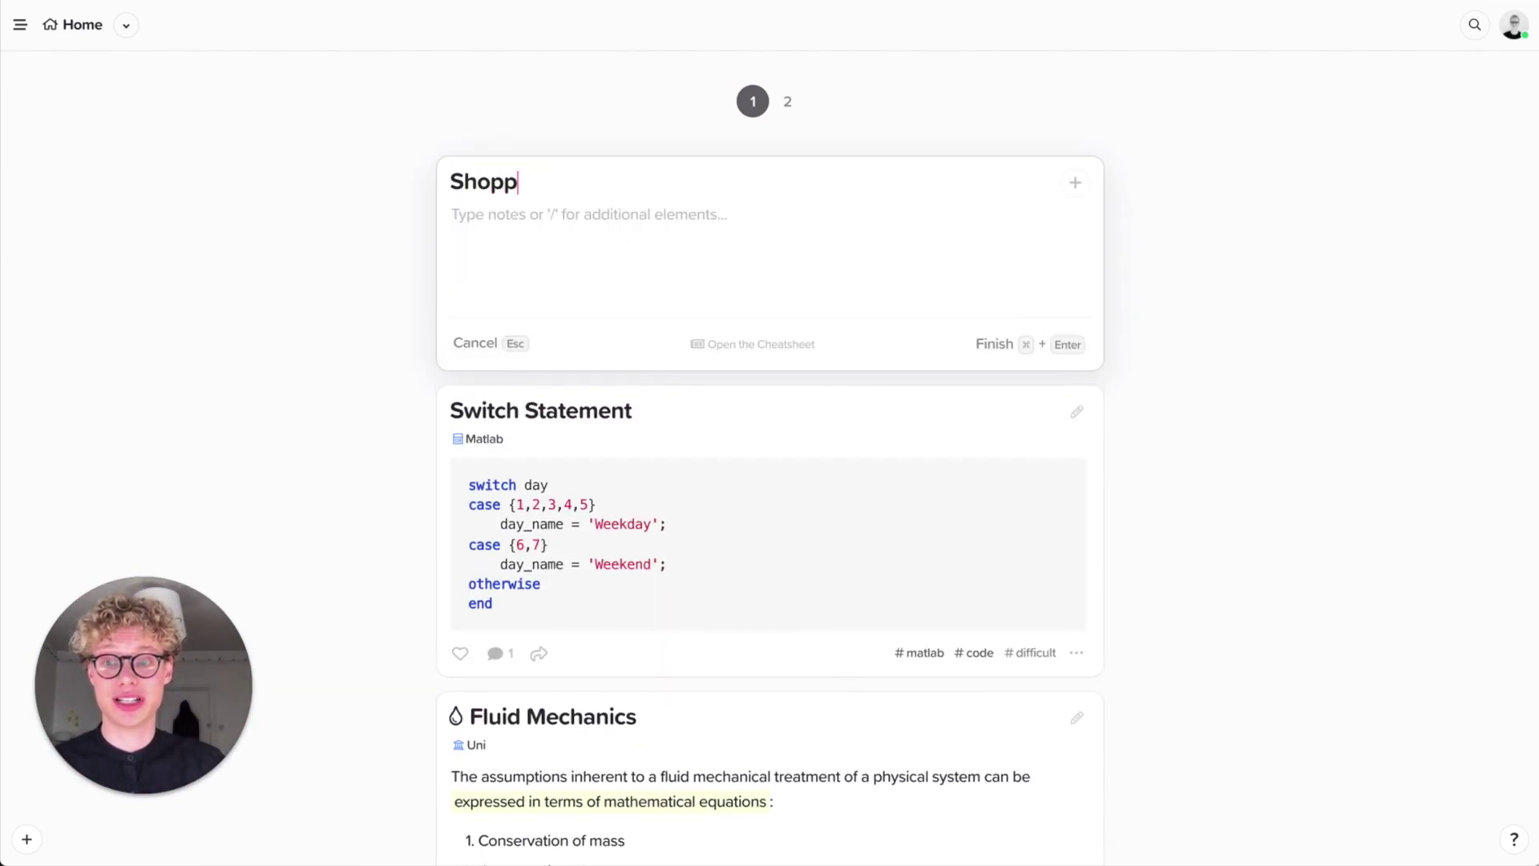
text(ing List)
key(Return)
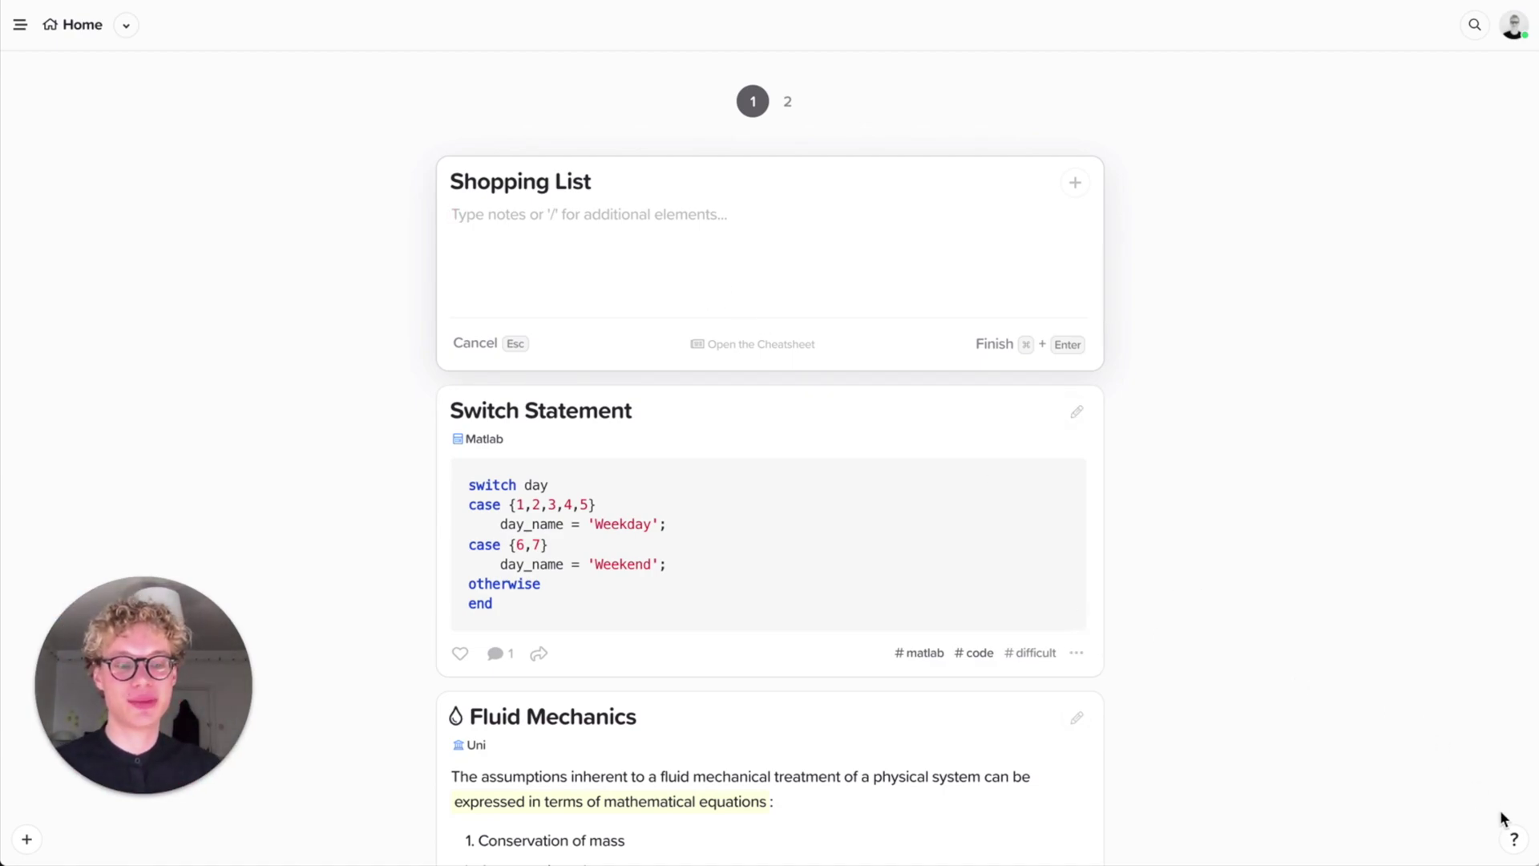
Open the help Cheatsheet, browse its markdown syntax, and place the cursor in the Shopping List notes.
click(1513, 843)
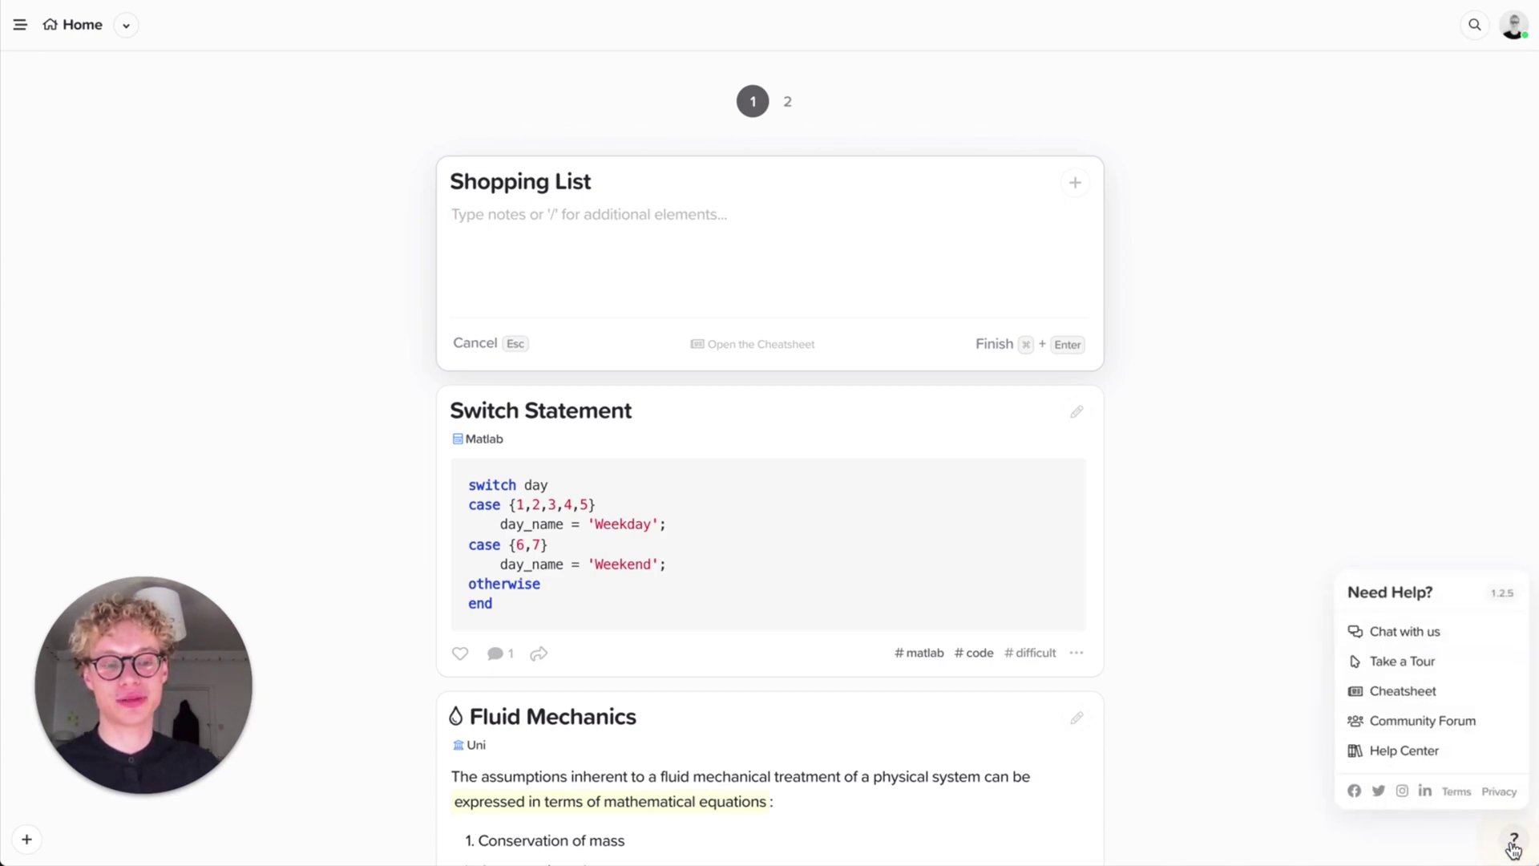
click(1373, 693)
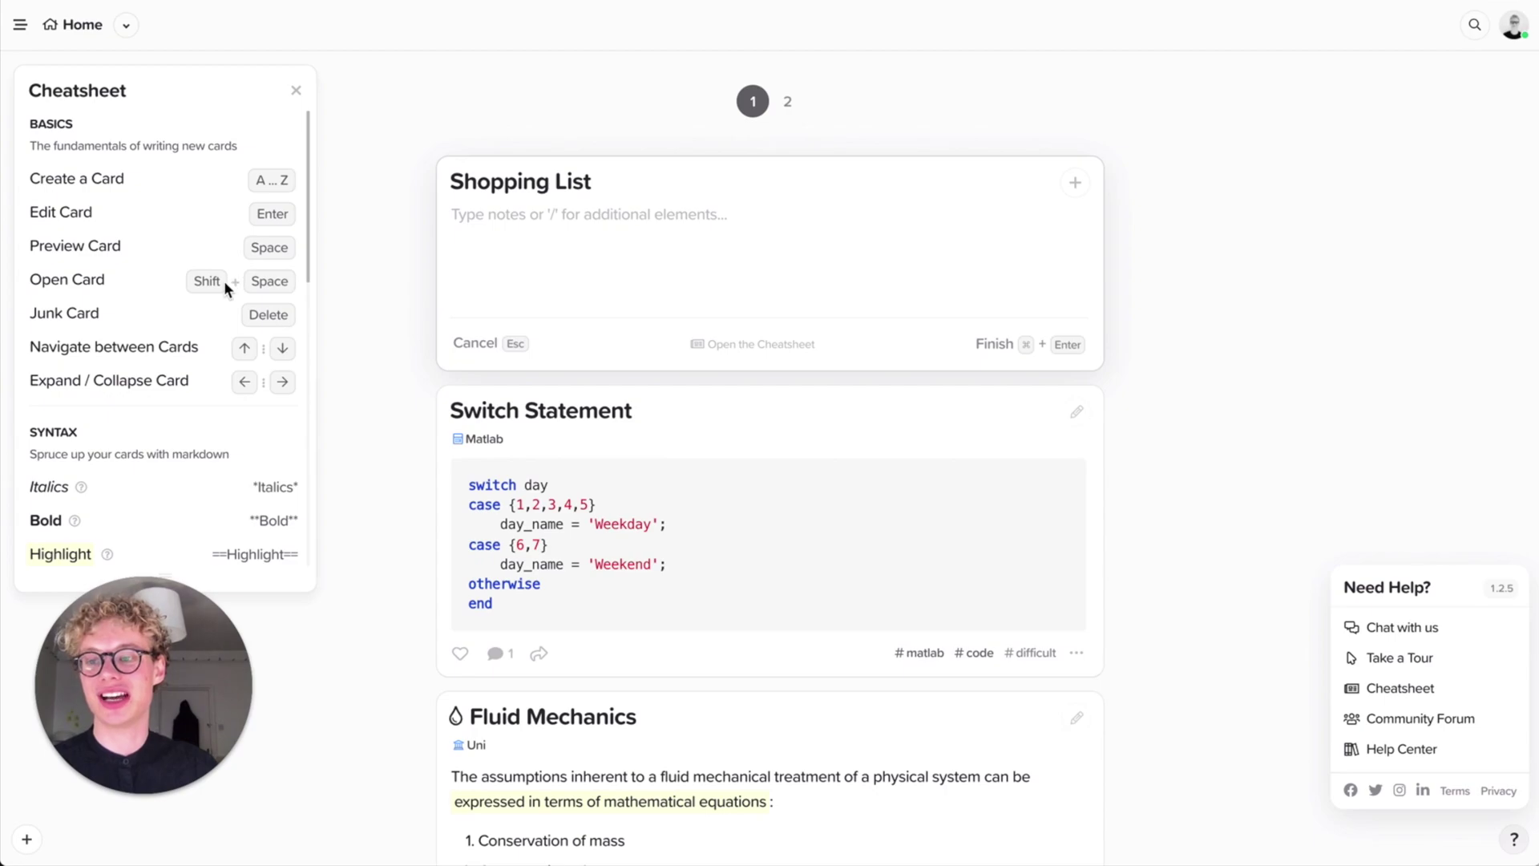
scroll(223, 280, down, 1)
scroll(224, 280, up, 1)
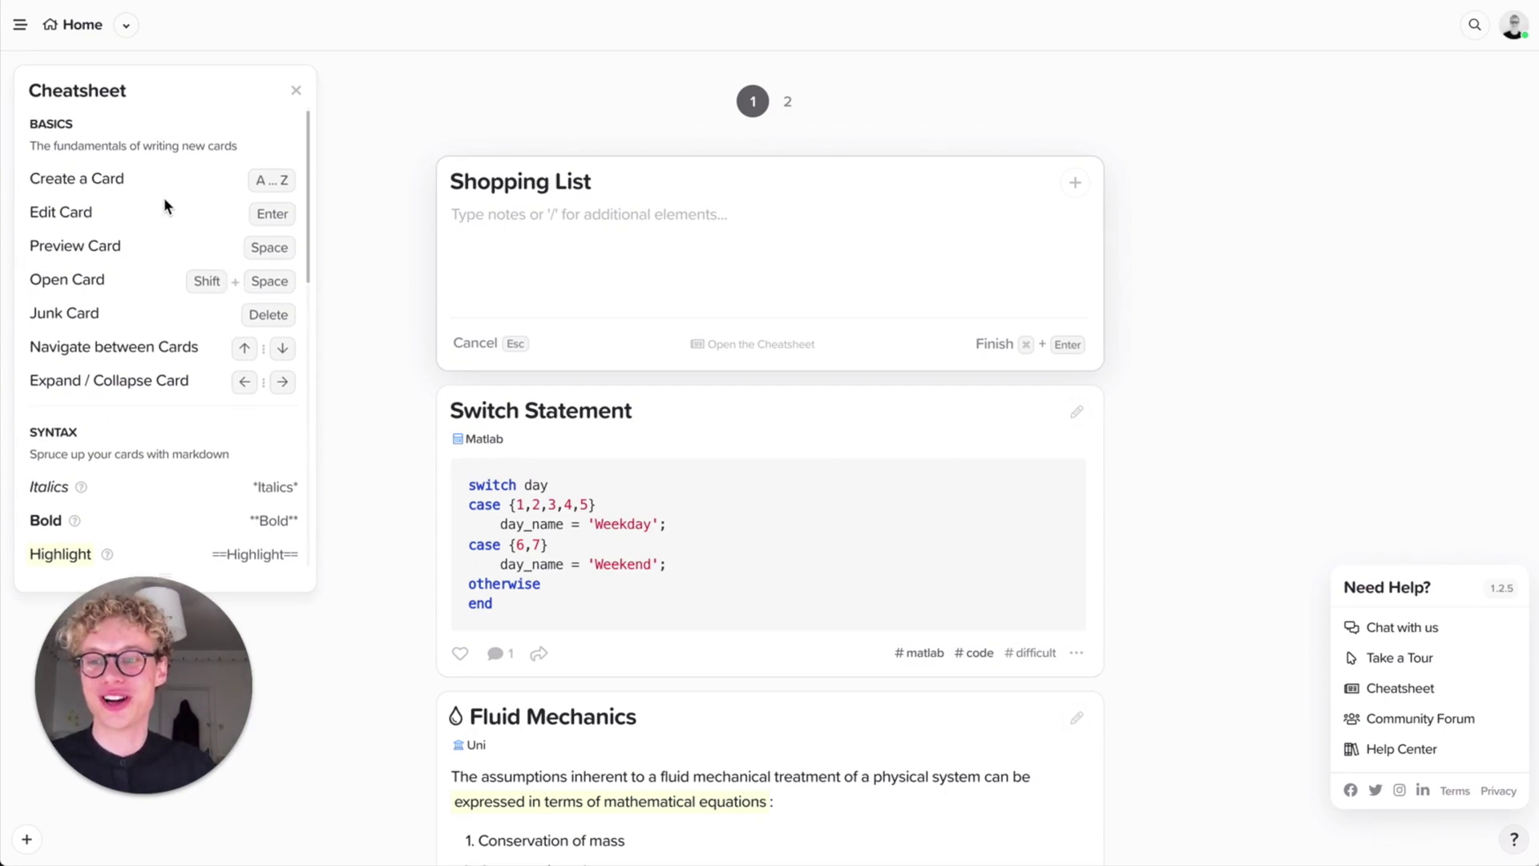
scroll(185, 240, down, 4)
scroll(185, 317, down, 1)
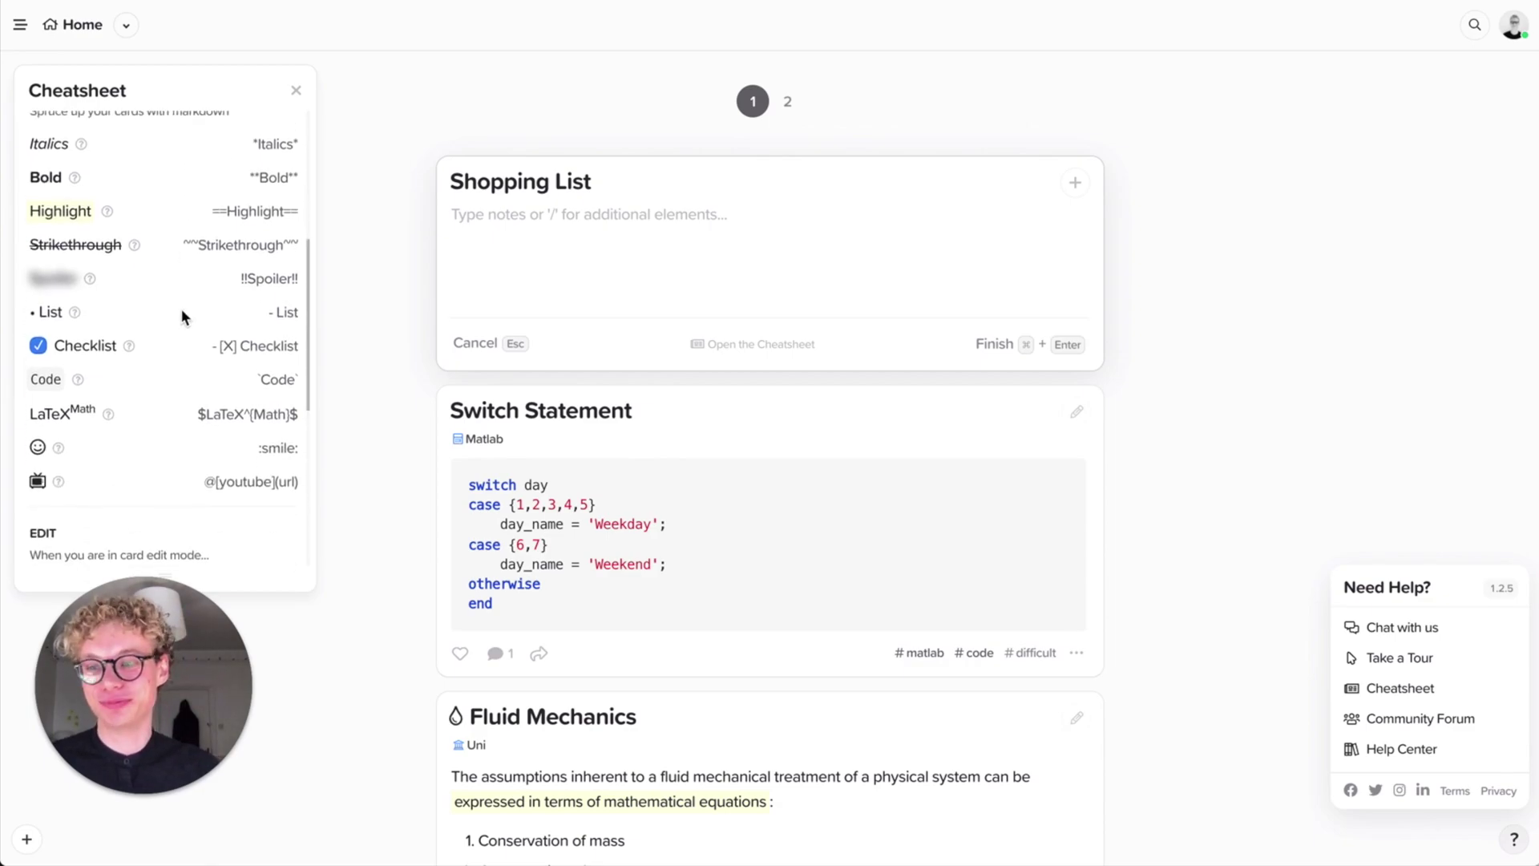
click(543, 238)
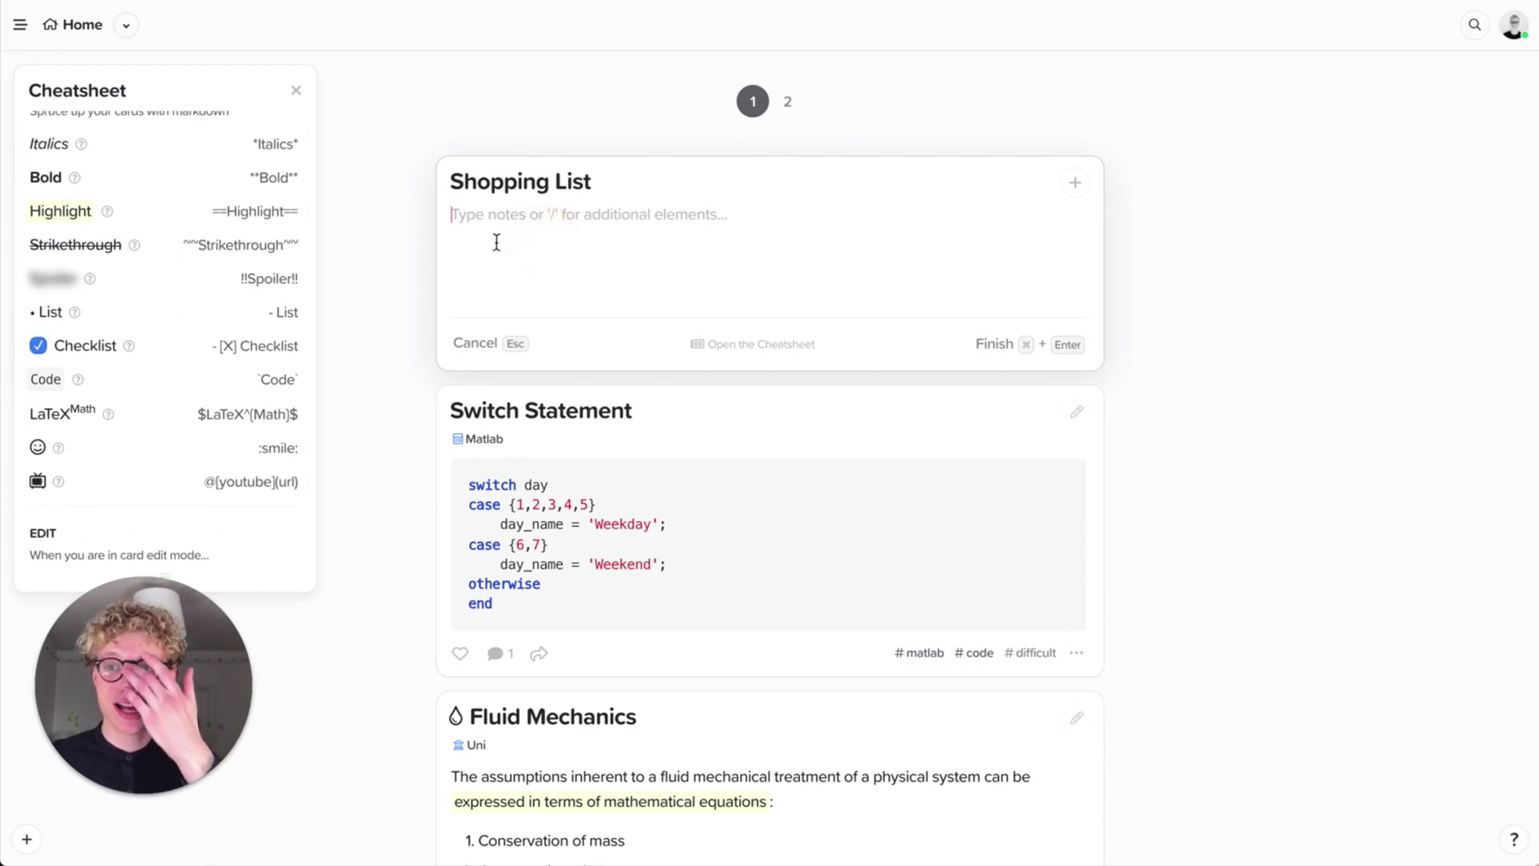
scroll(177, 377, down, 1)
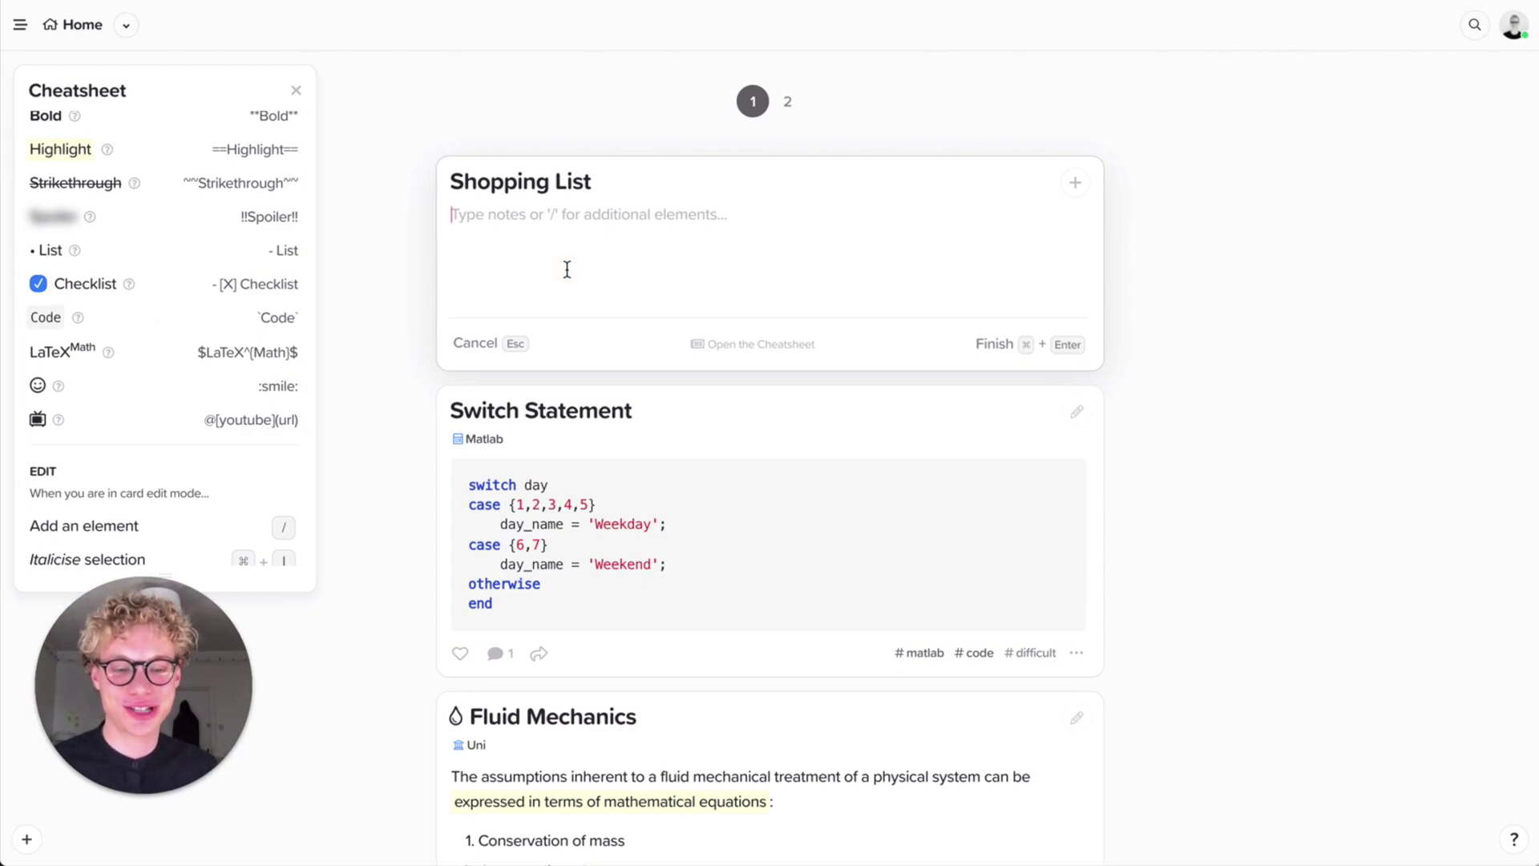
Add unchecked checklist items Milk, Cream and Carrots to the Shopping List body.
text(- )
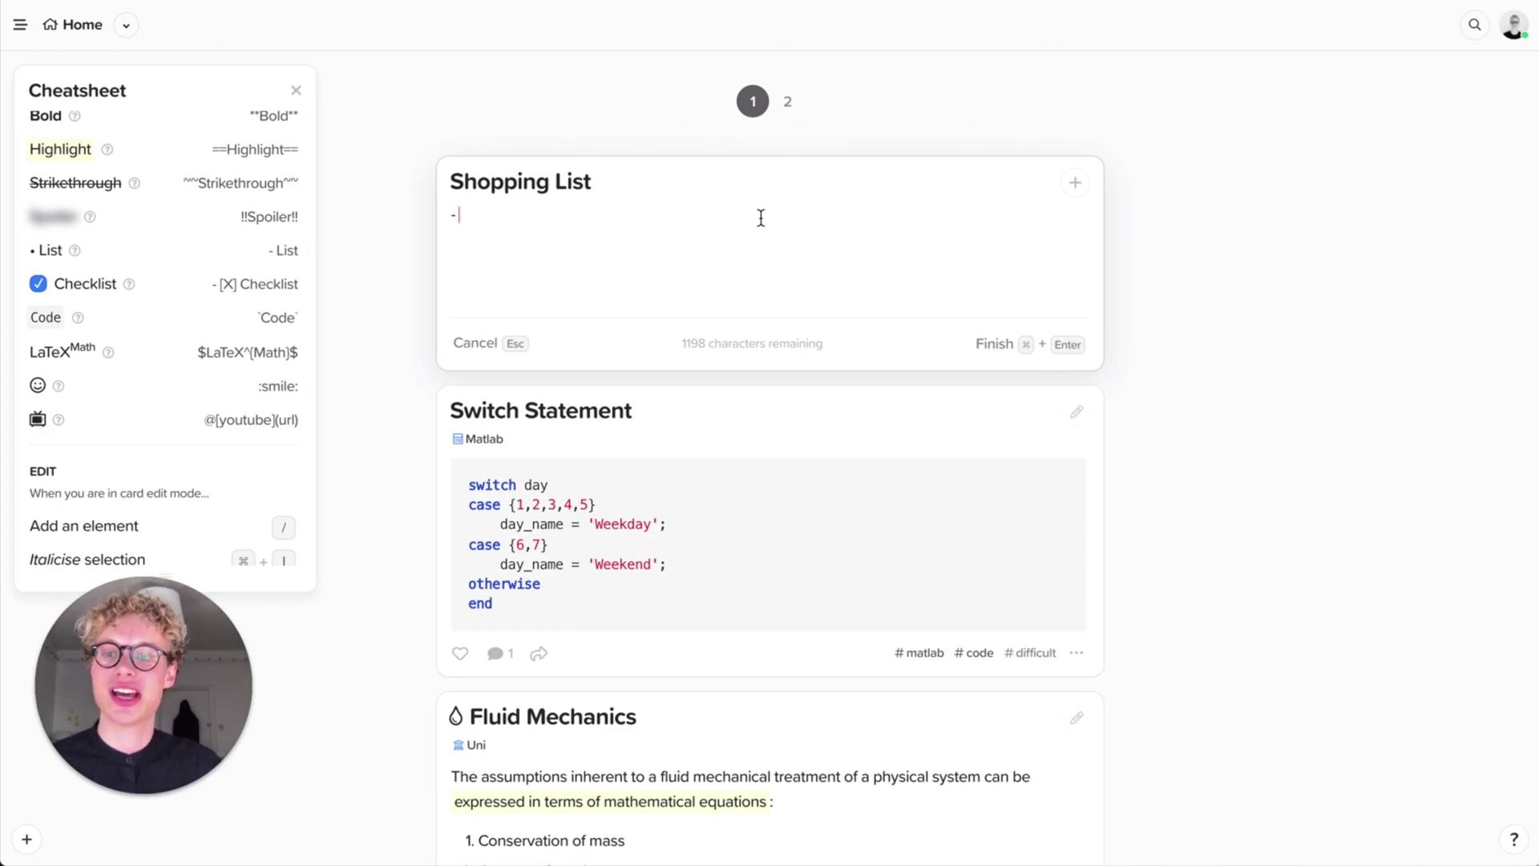
text([ ] )
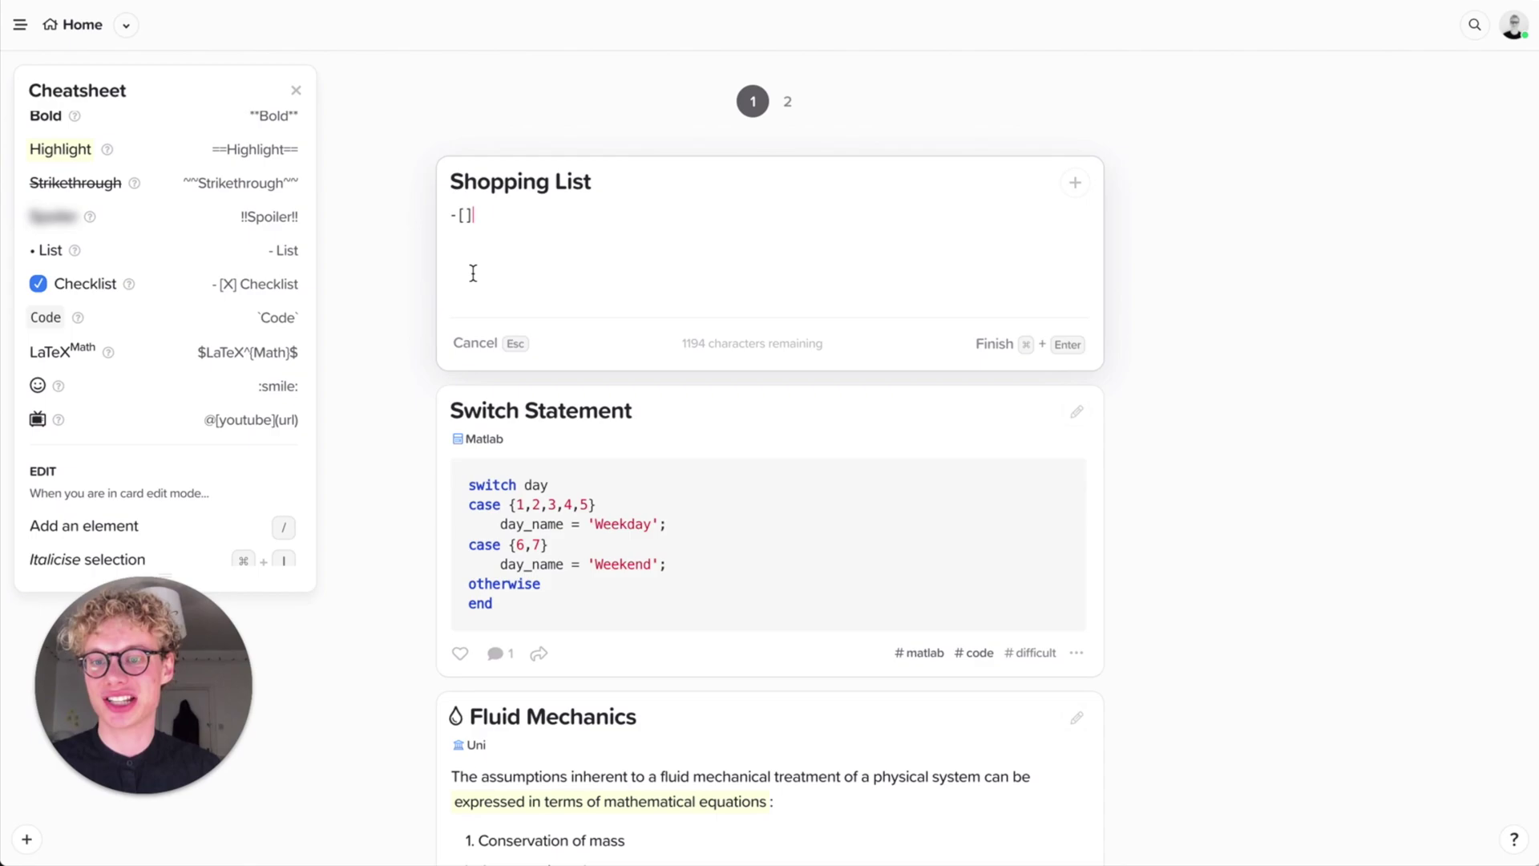
text(M)
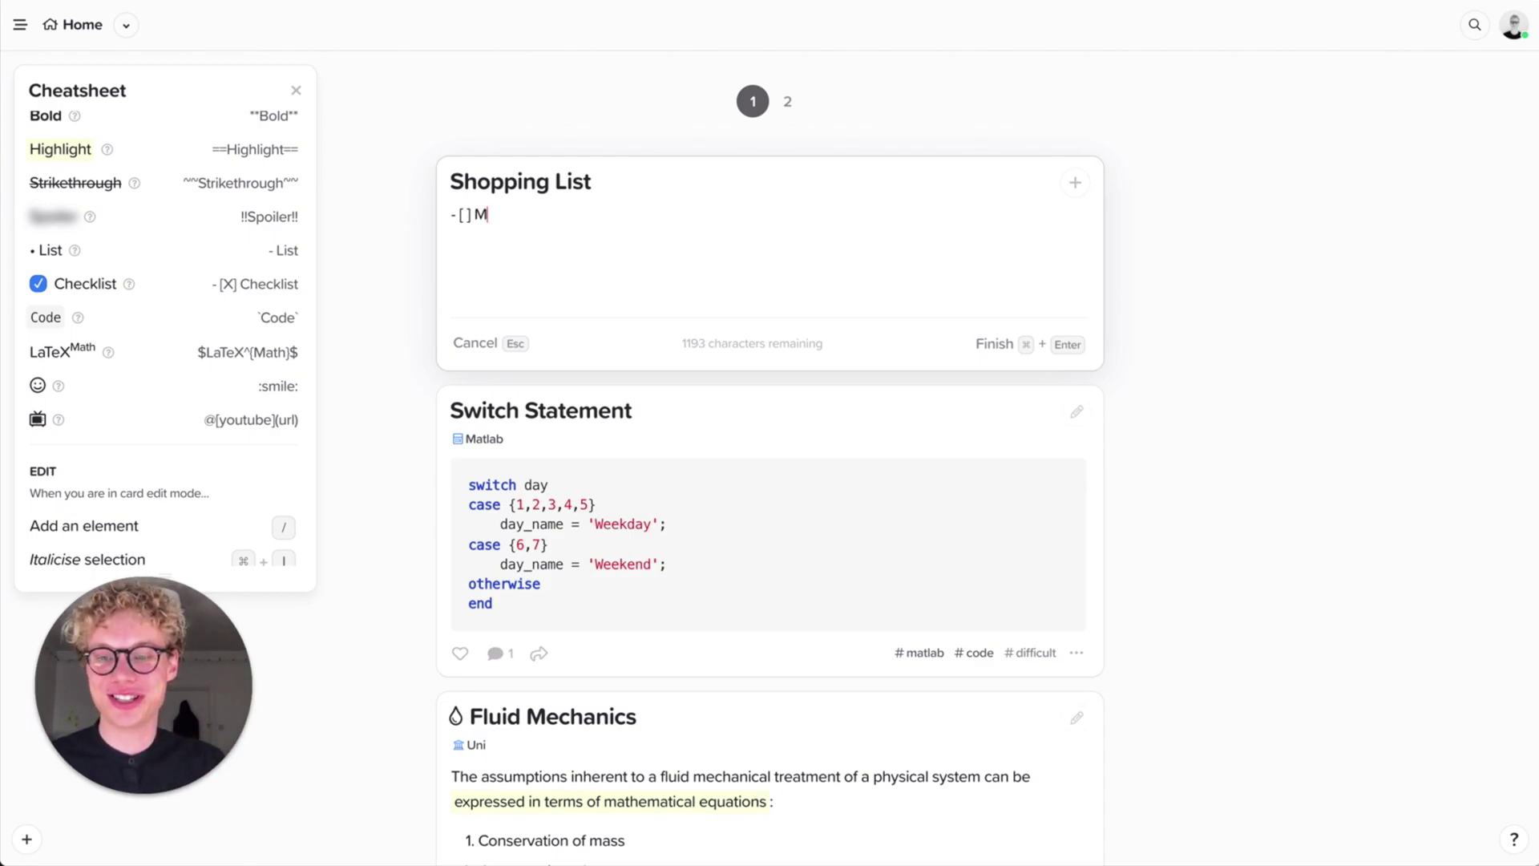
text(ilk)
key(Return)
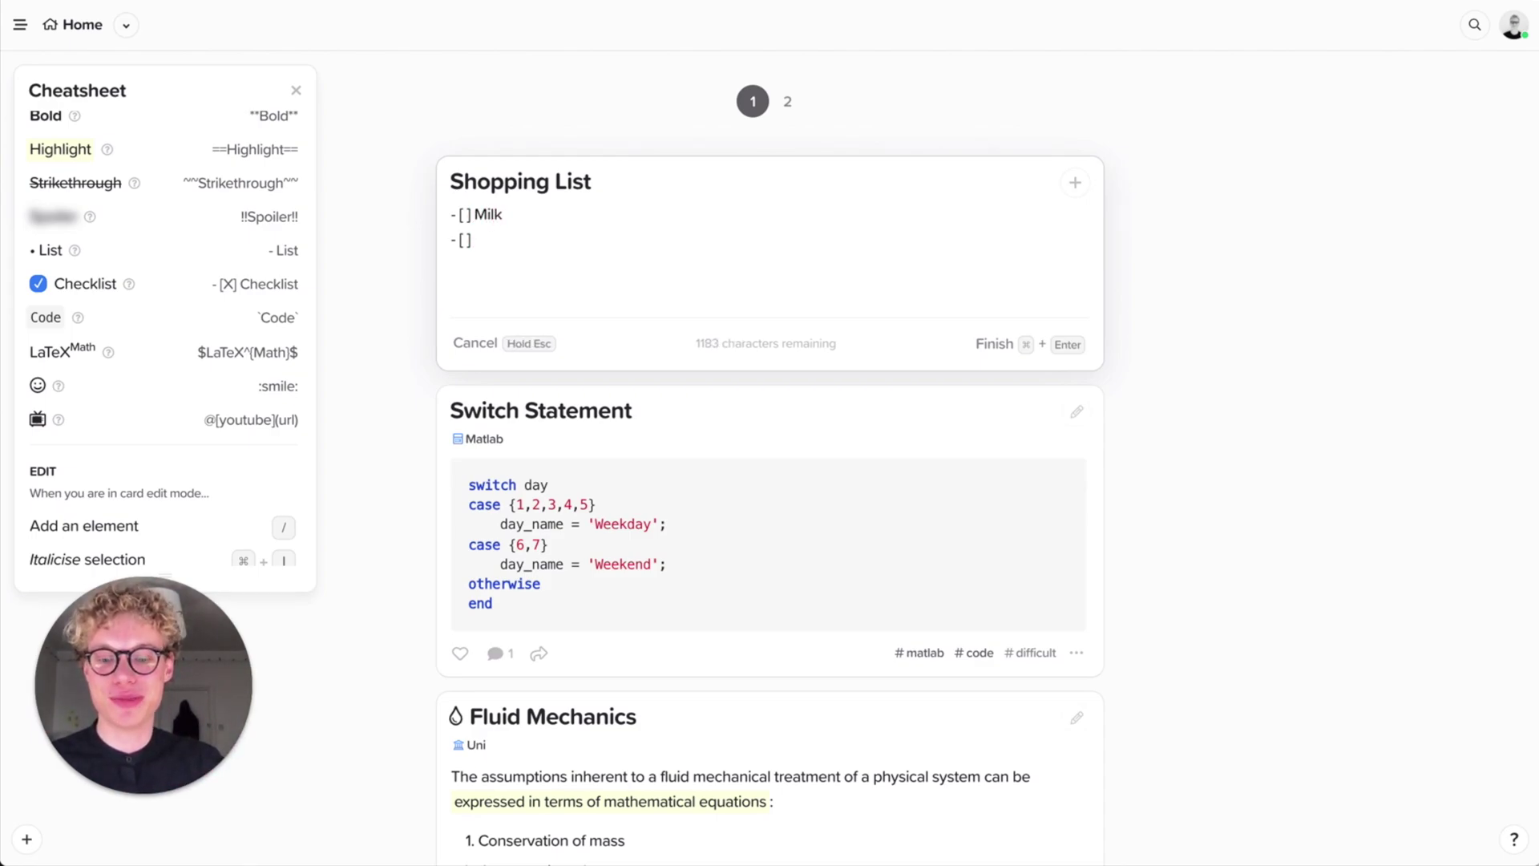
text(crea)
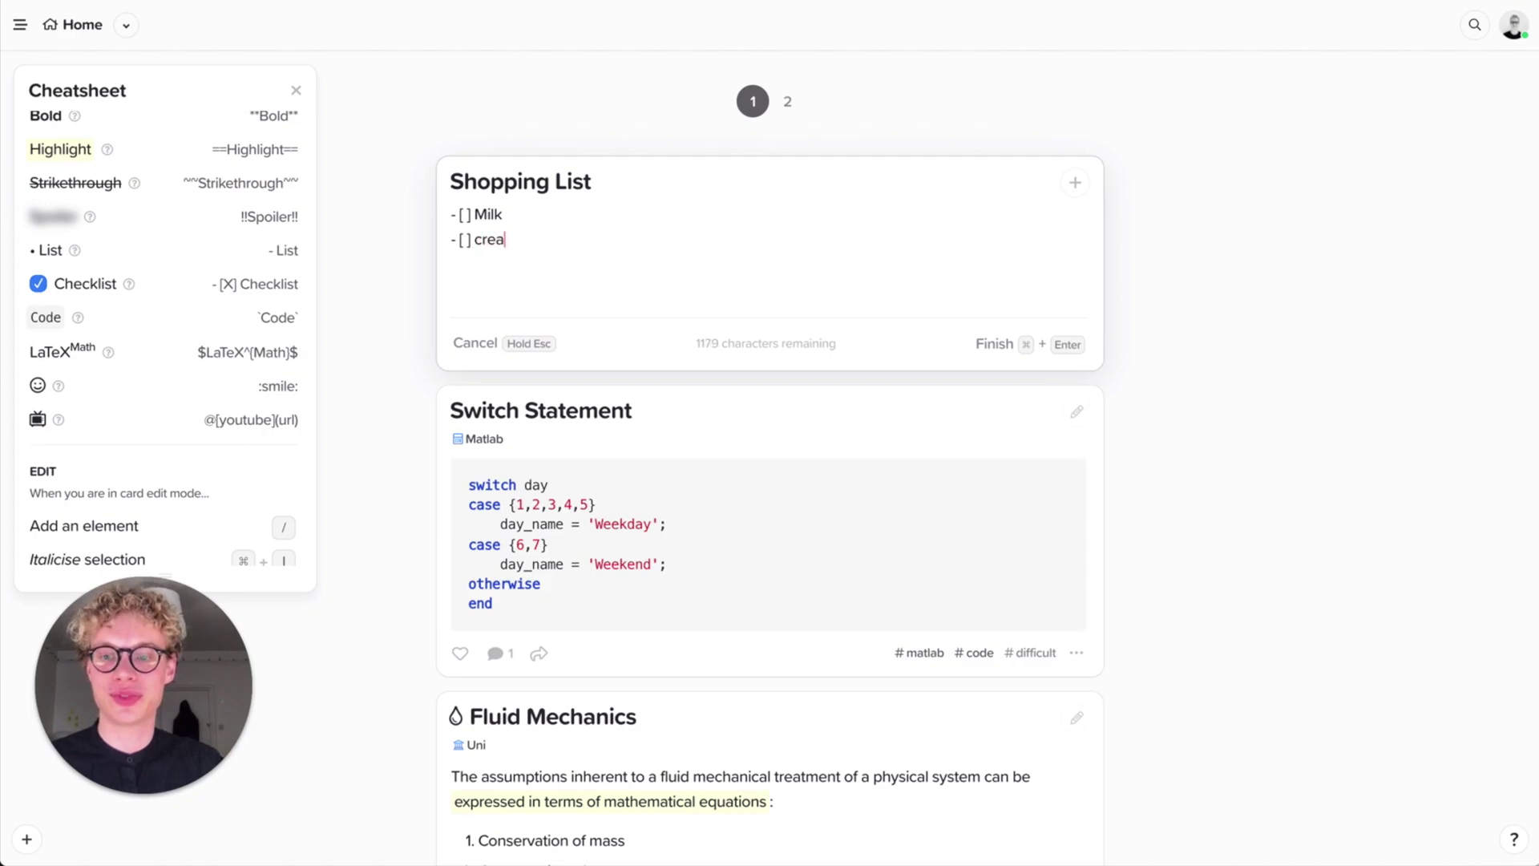
key(BackSpace)
key(BackSpace)
key(BackSpace)
key(BackSpace)
text(Cream)
key(Return)
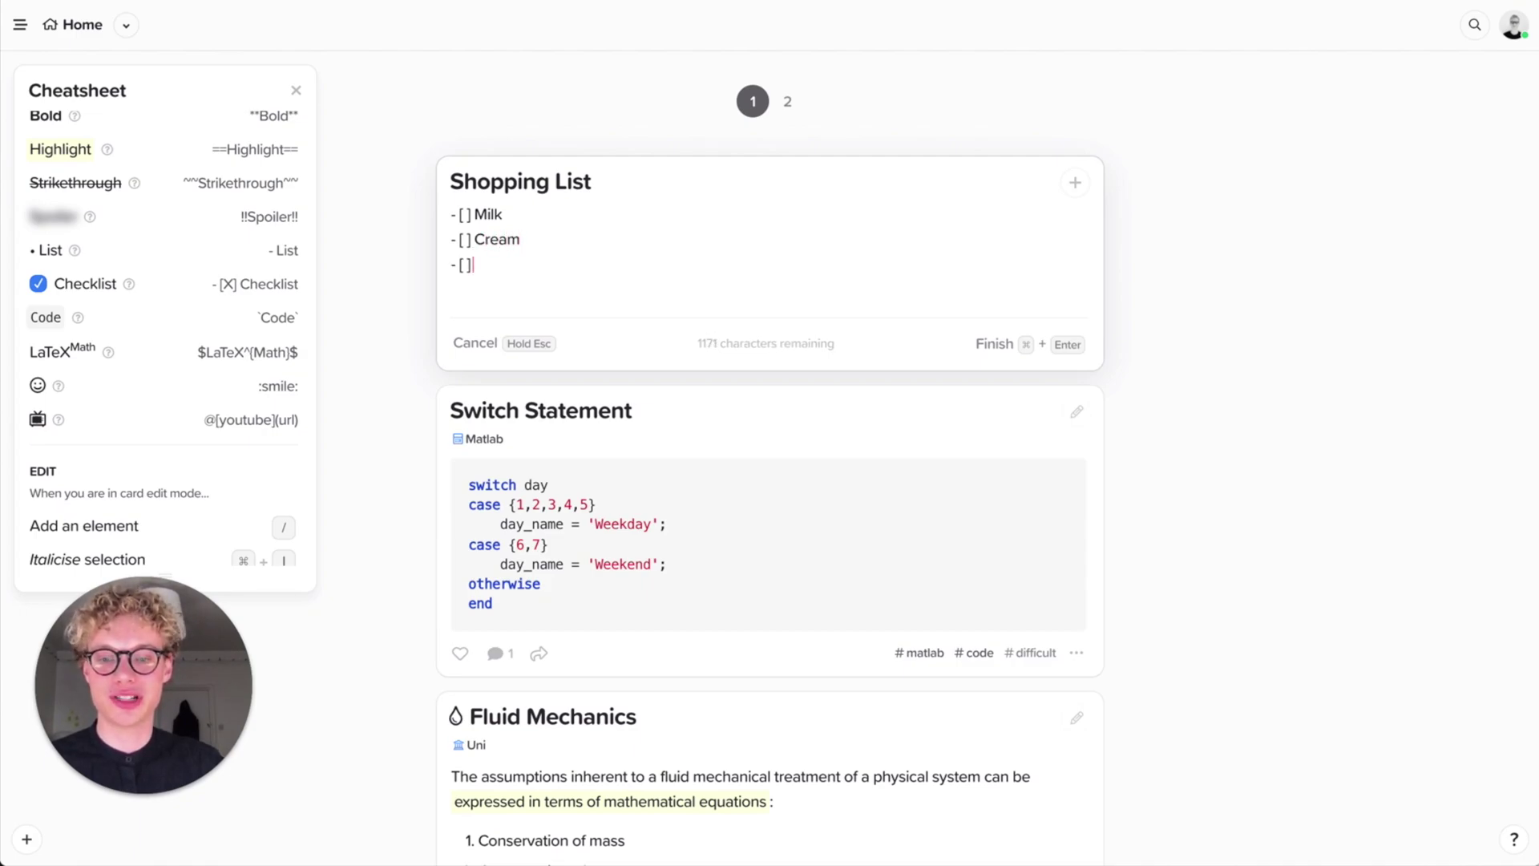
text(Carrots)
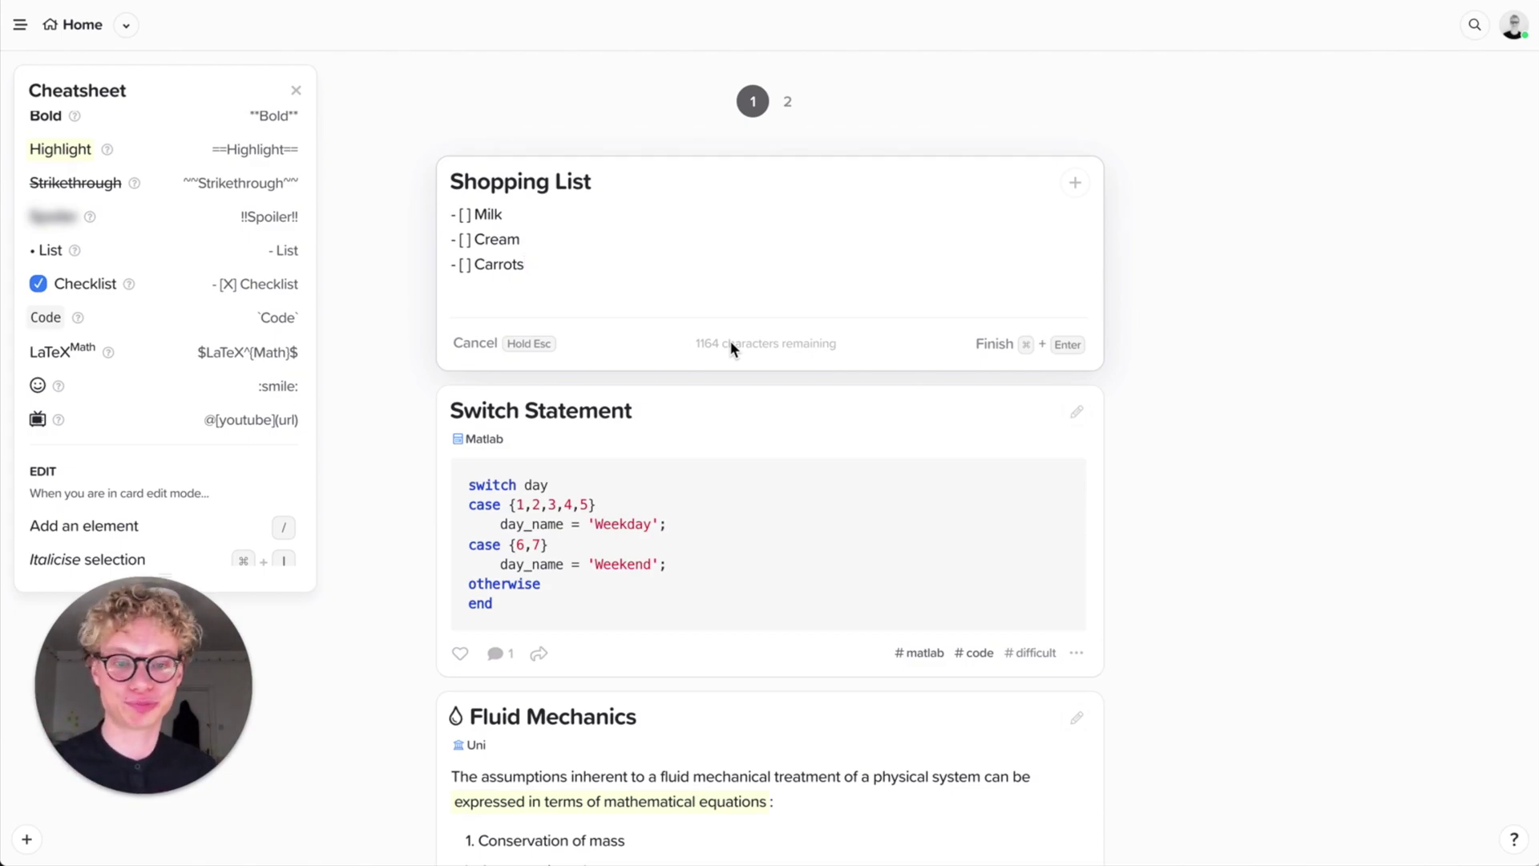
Save the Shopping List card, tick Milk, then add a Peach line and cancel that edit.
click(1003, 345)
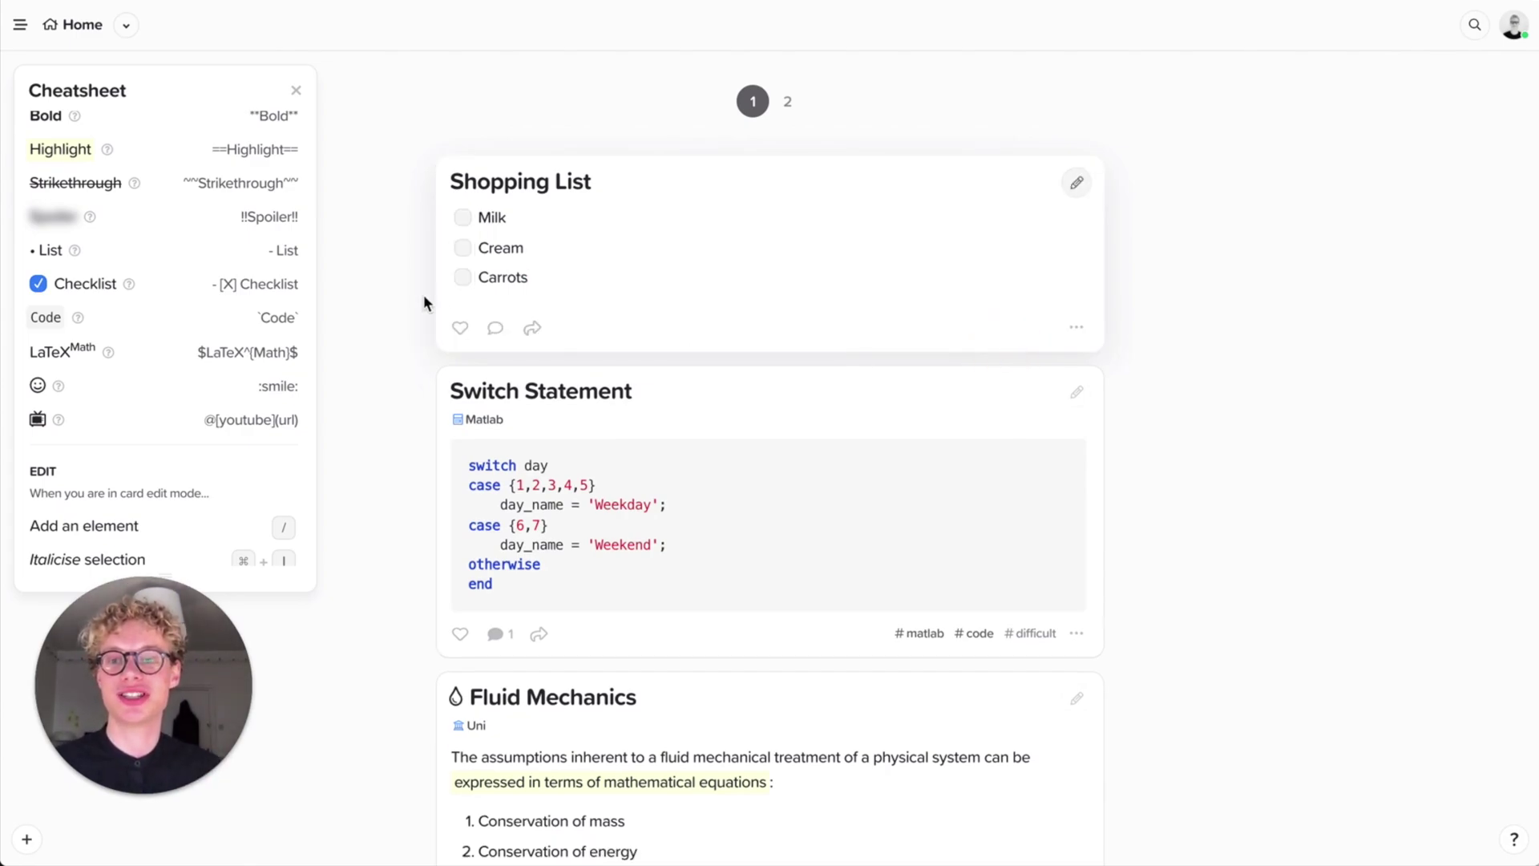
click(463, 218)
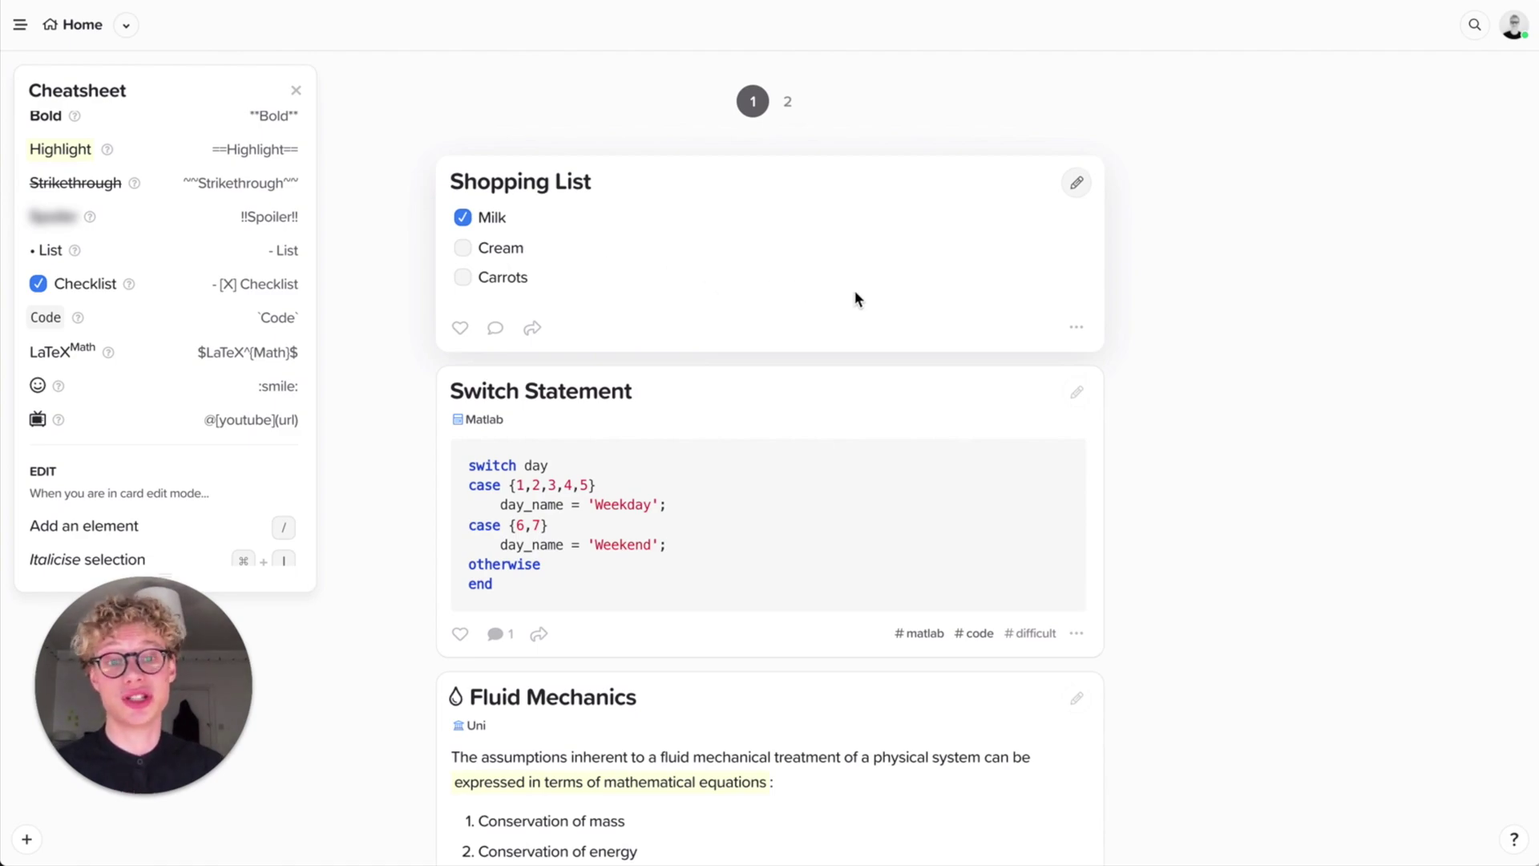
click(1077, 191)
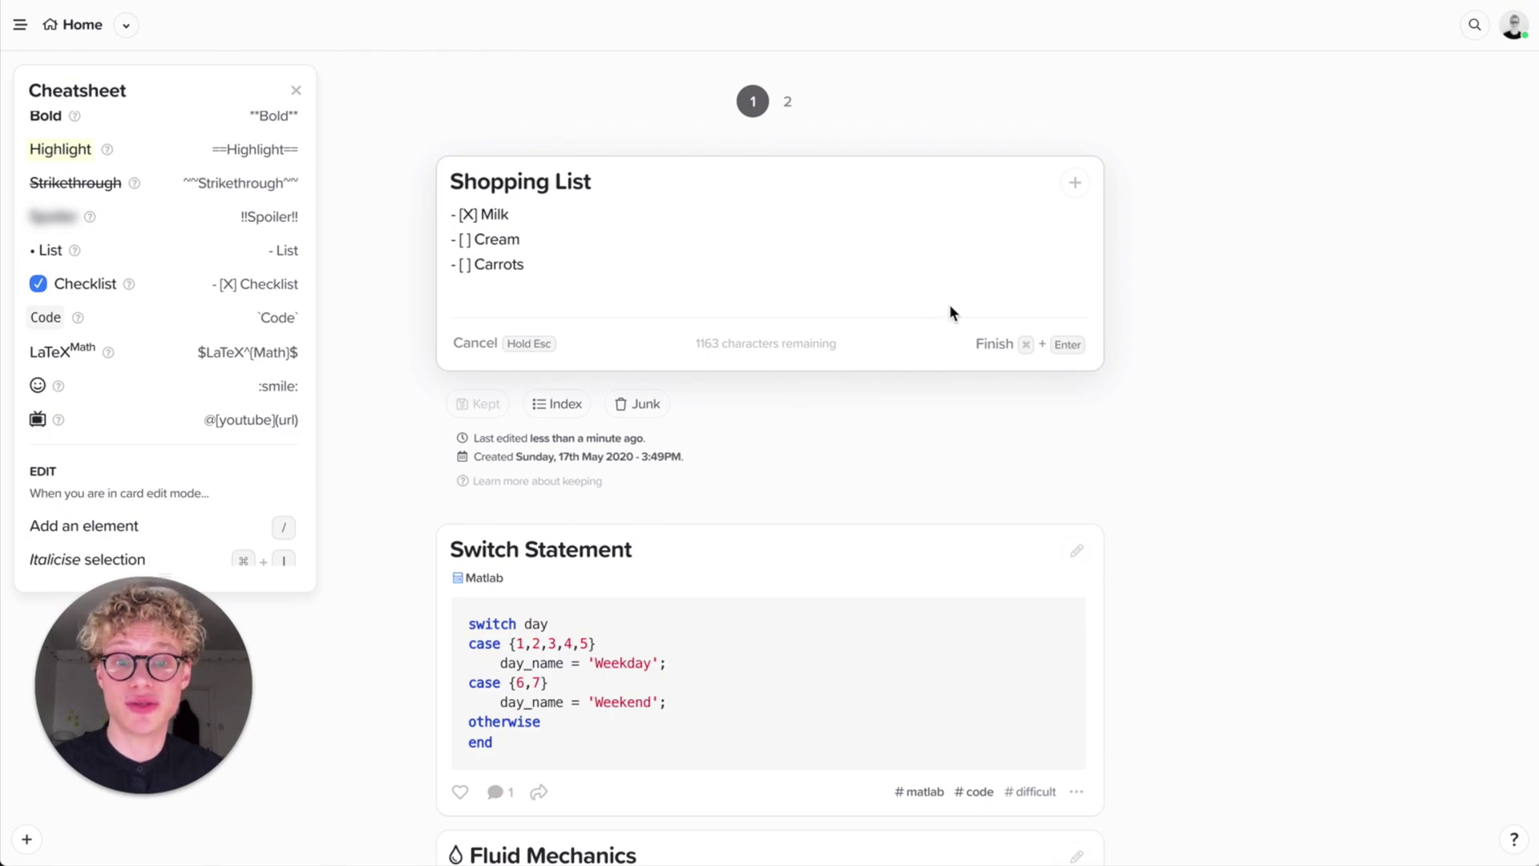
key(Return)
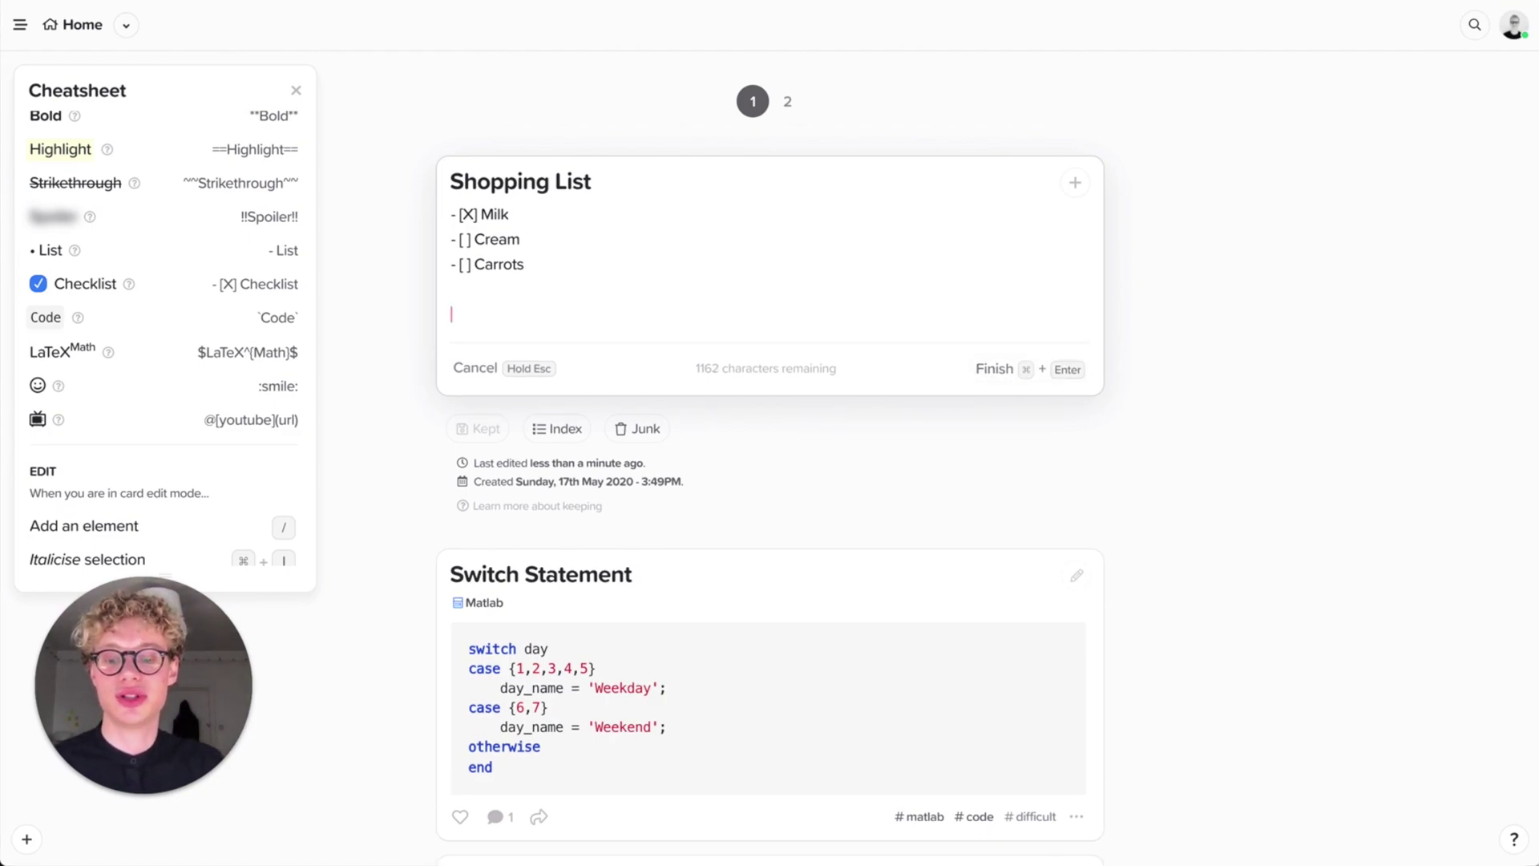
text(- [ ] )
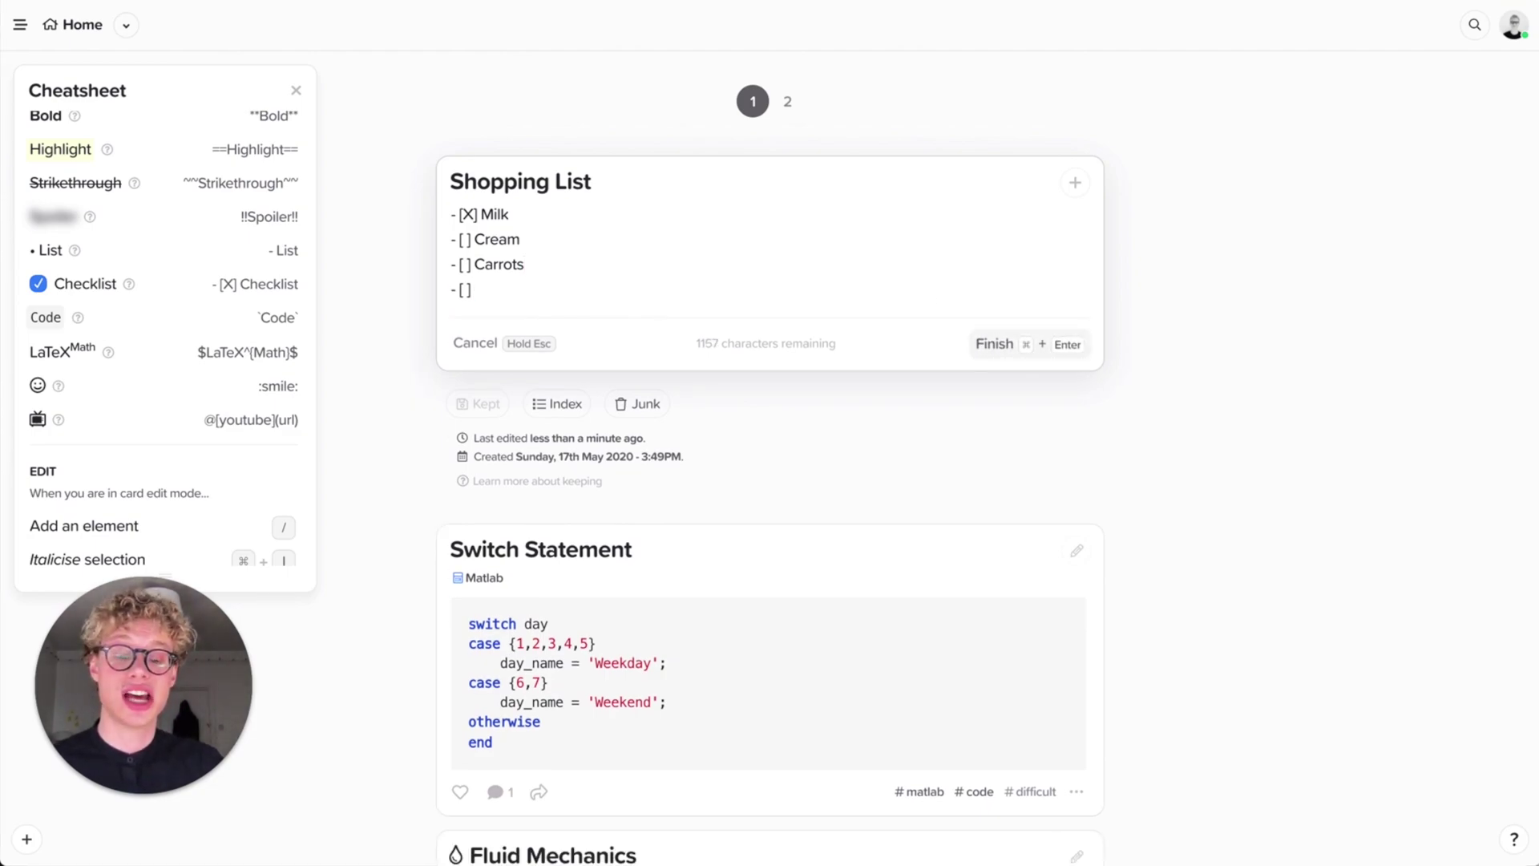
text(Peach)
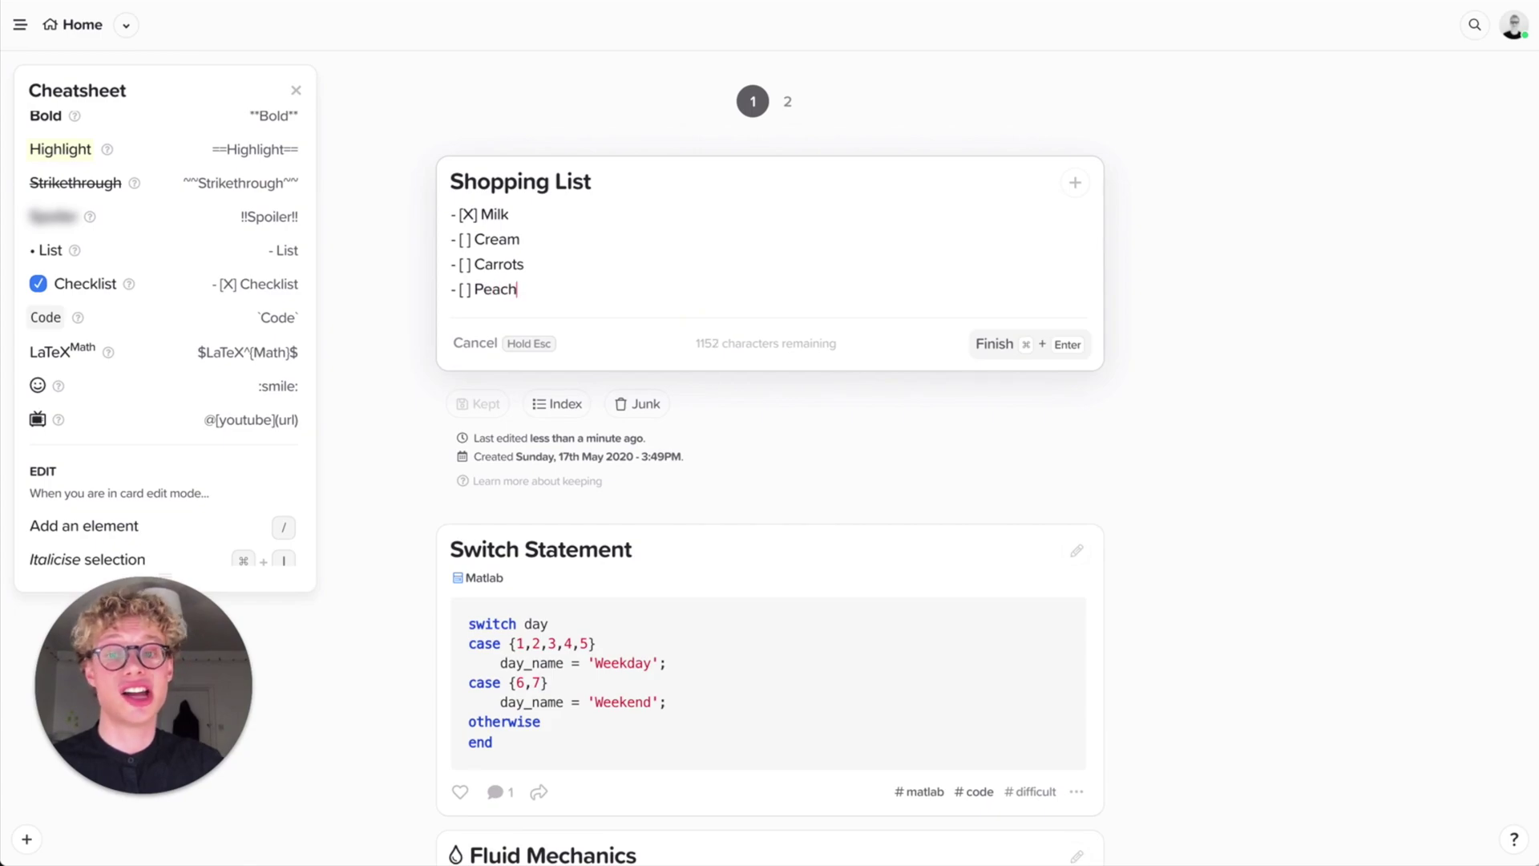
click(484, 343)
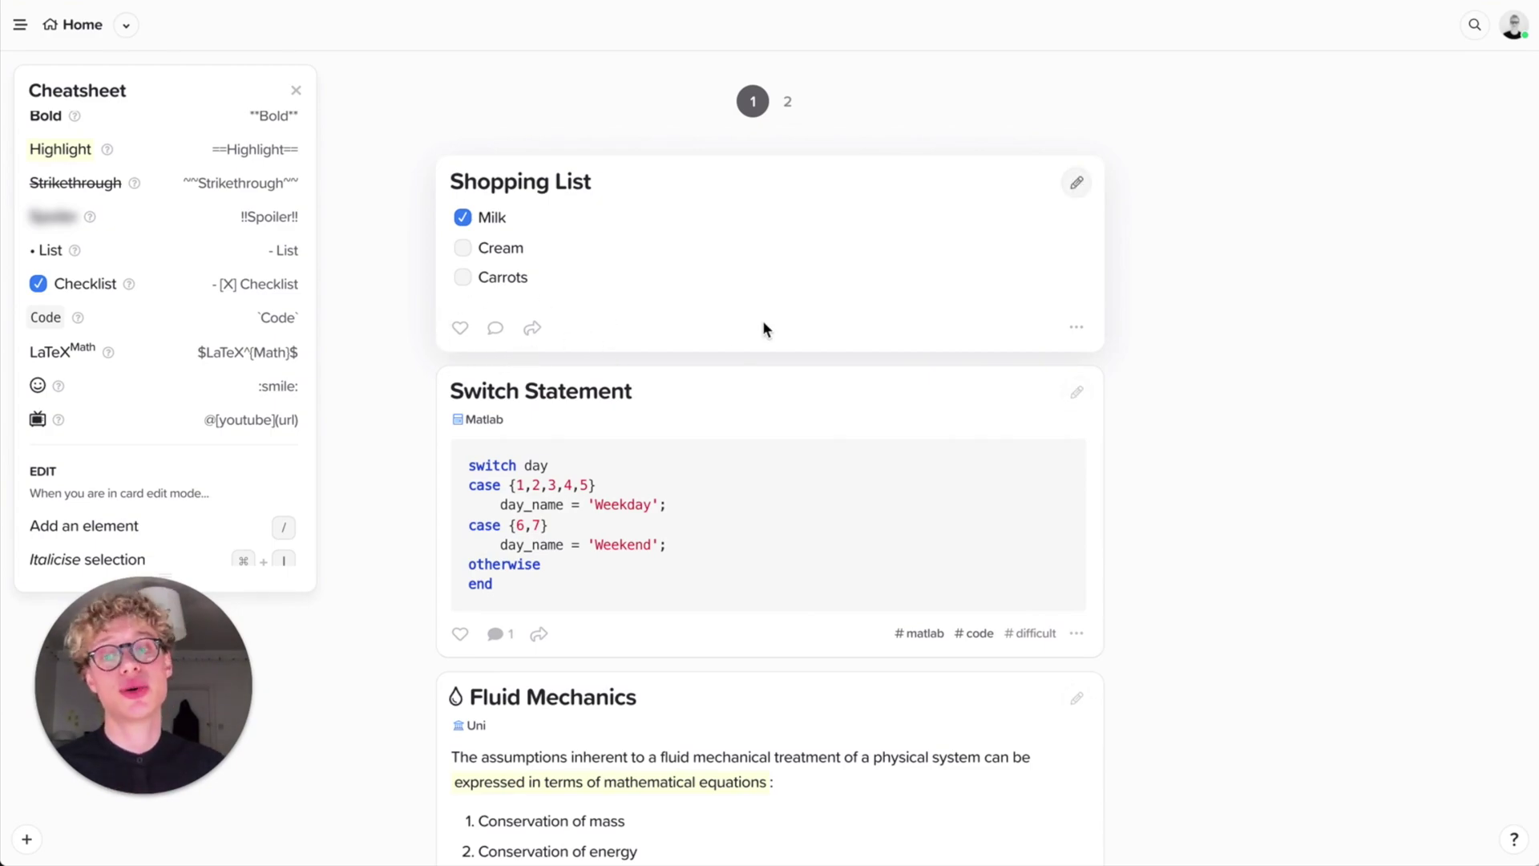
Expand the Shopping List card's details to show its Kept status and edit dates.
click(1076, 329)
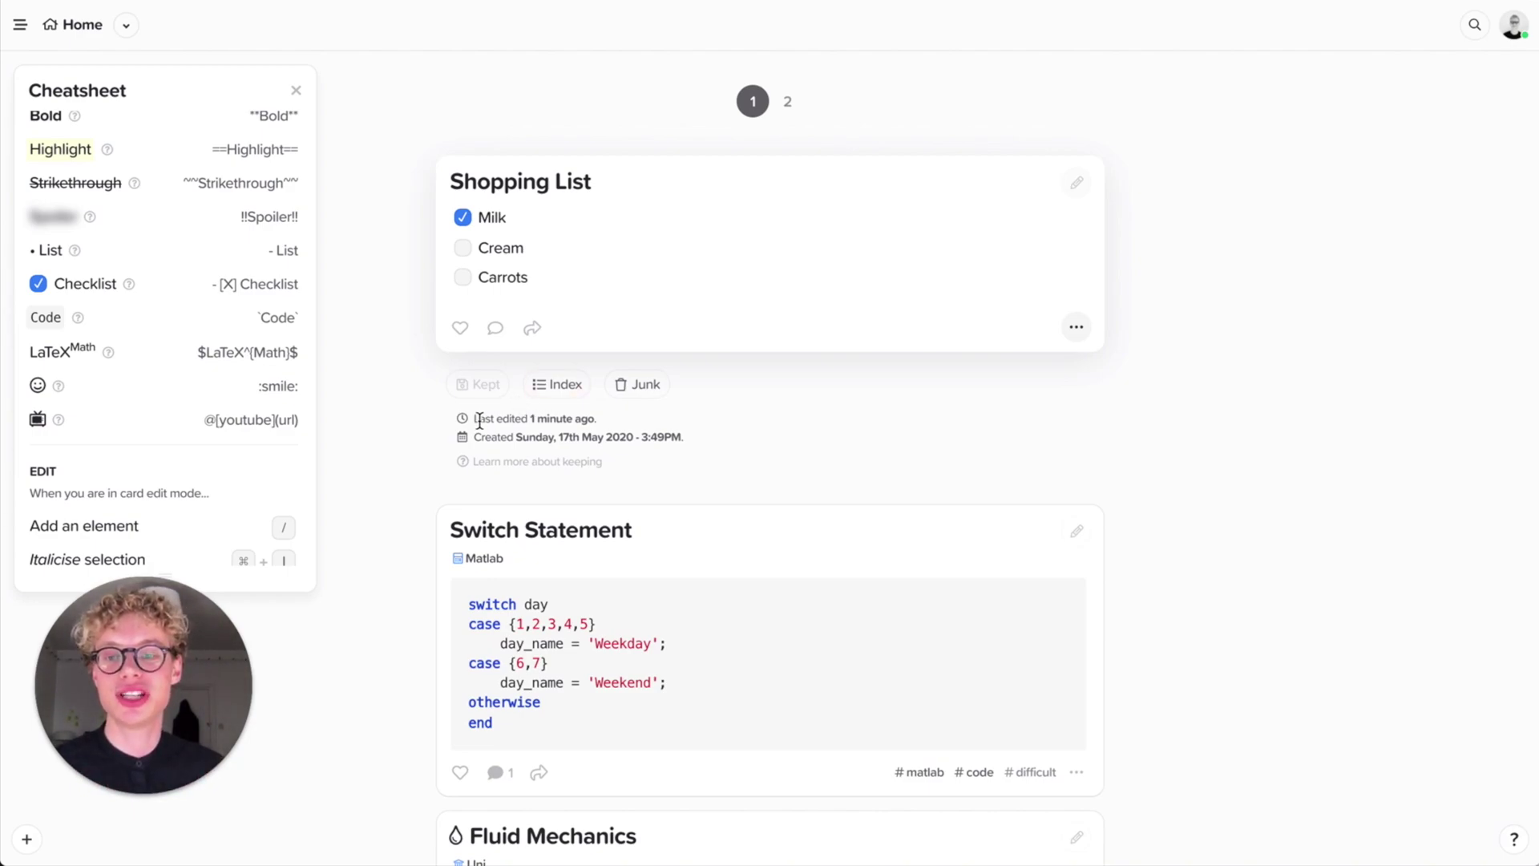
drag(479, 420, 550, 419)
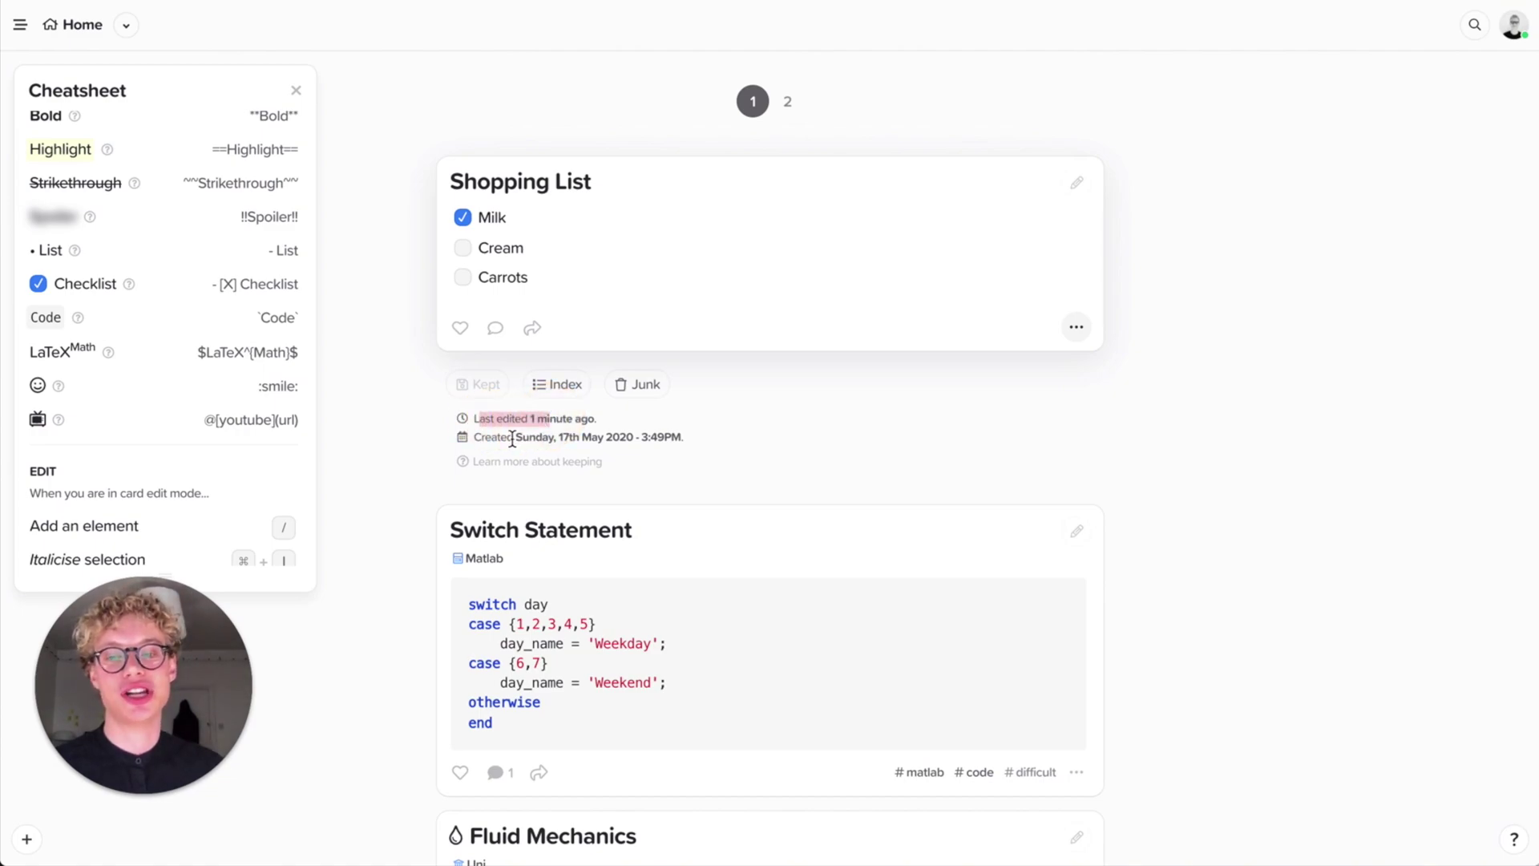
click(517, 438)
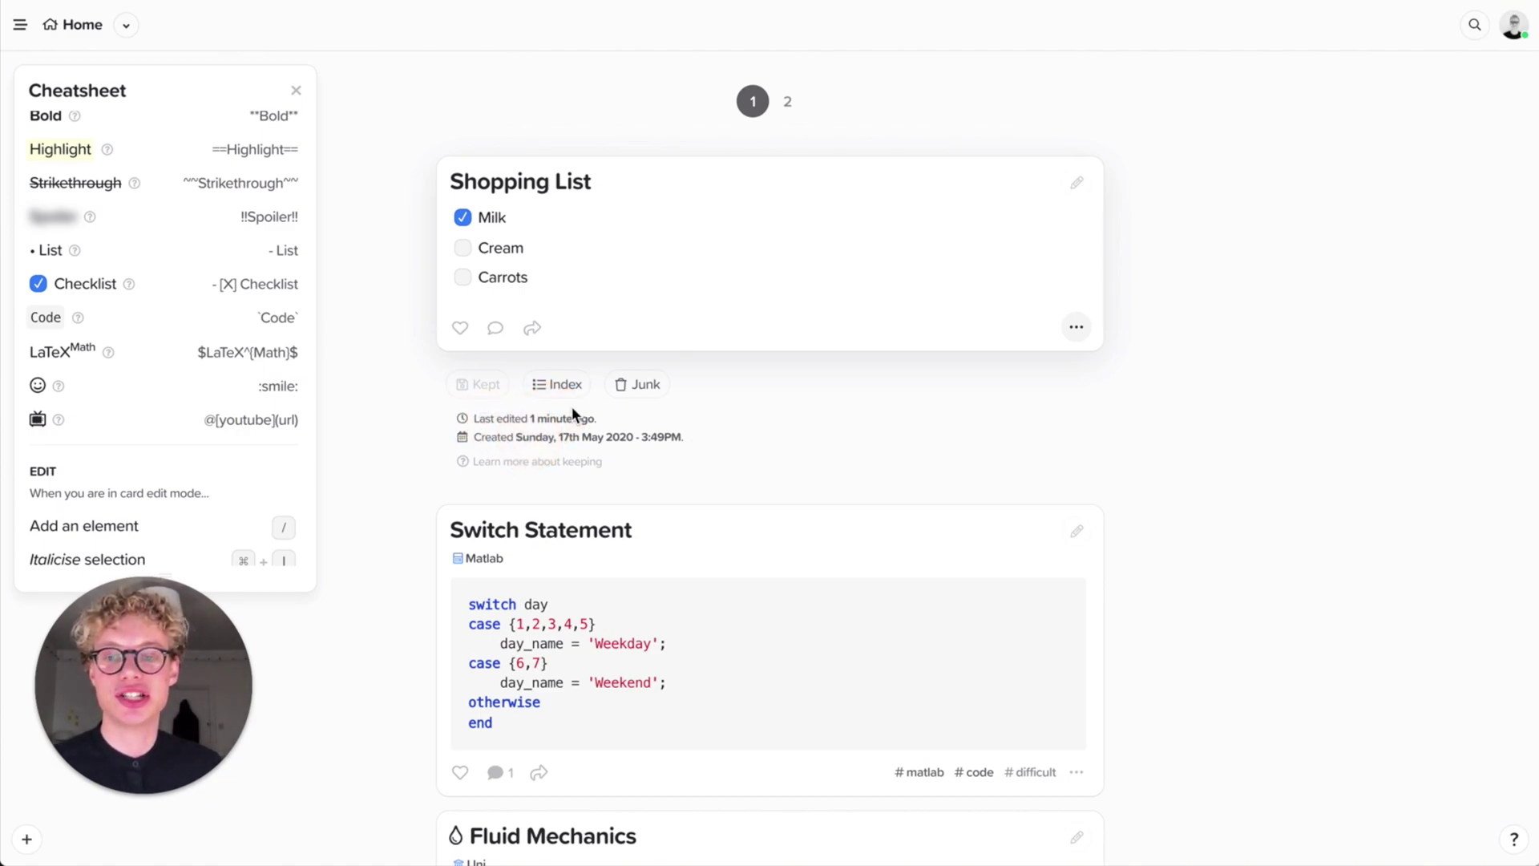
Close the cheatsheet, show the sidebar, and index Shopping List so it's listed there.
click(296, 91)
click(24, 33)
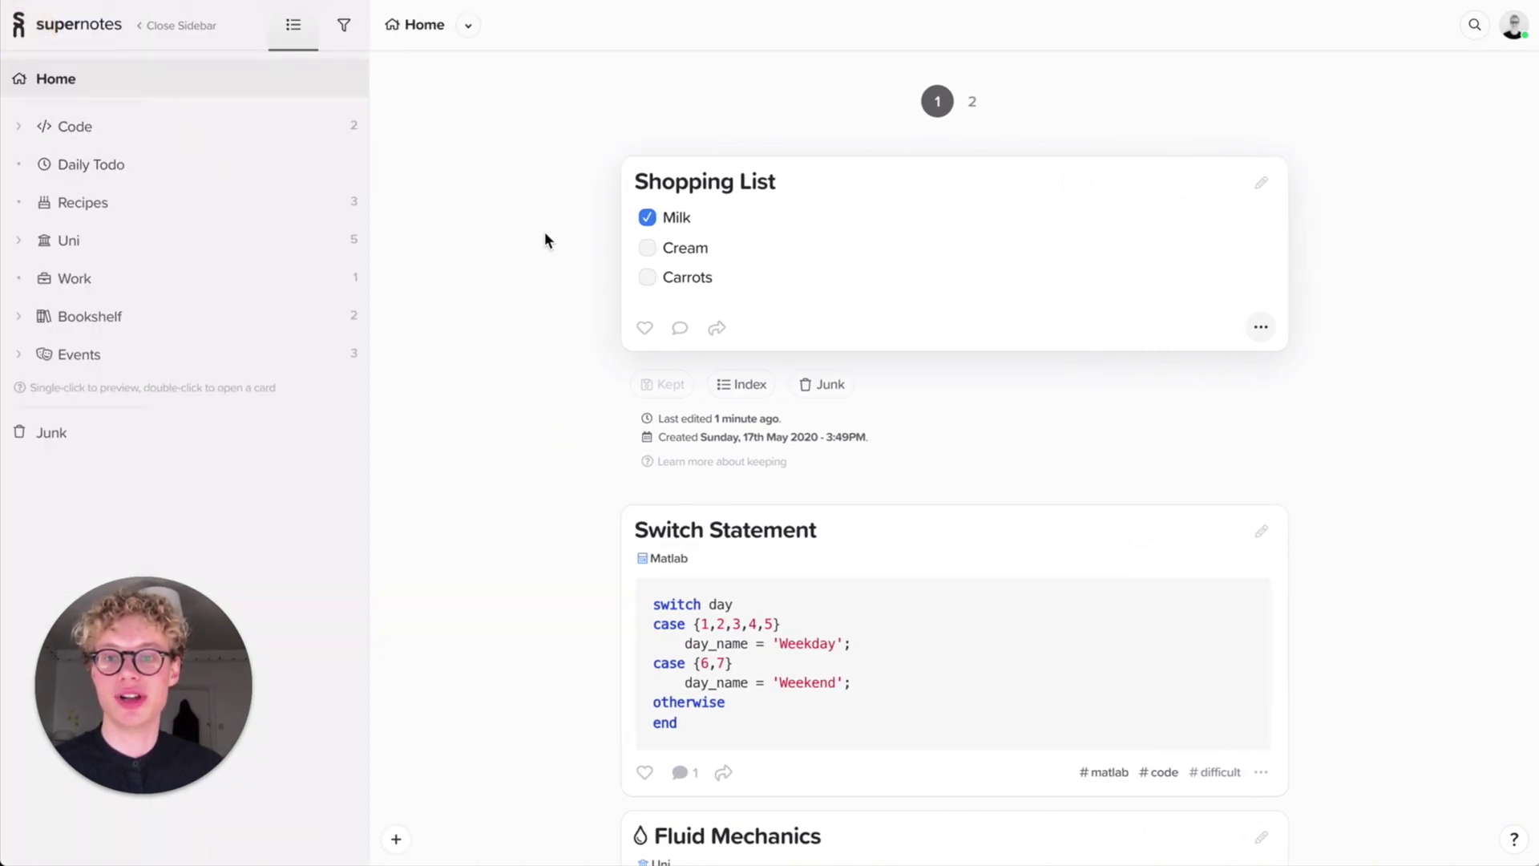
click(741, 384)
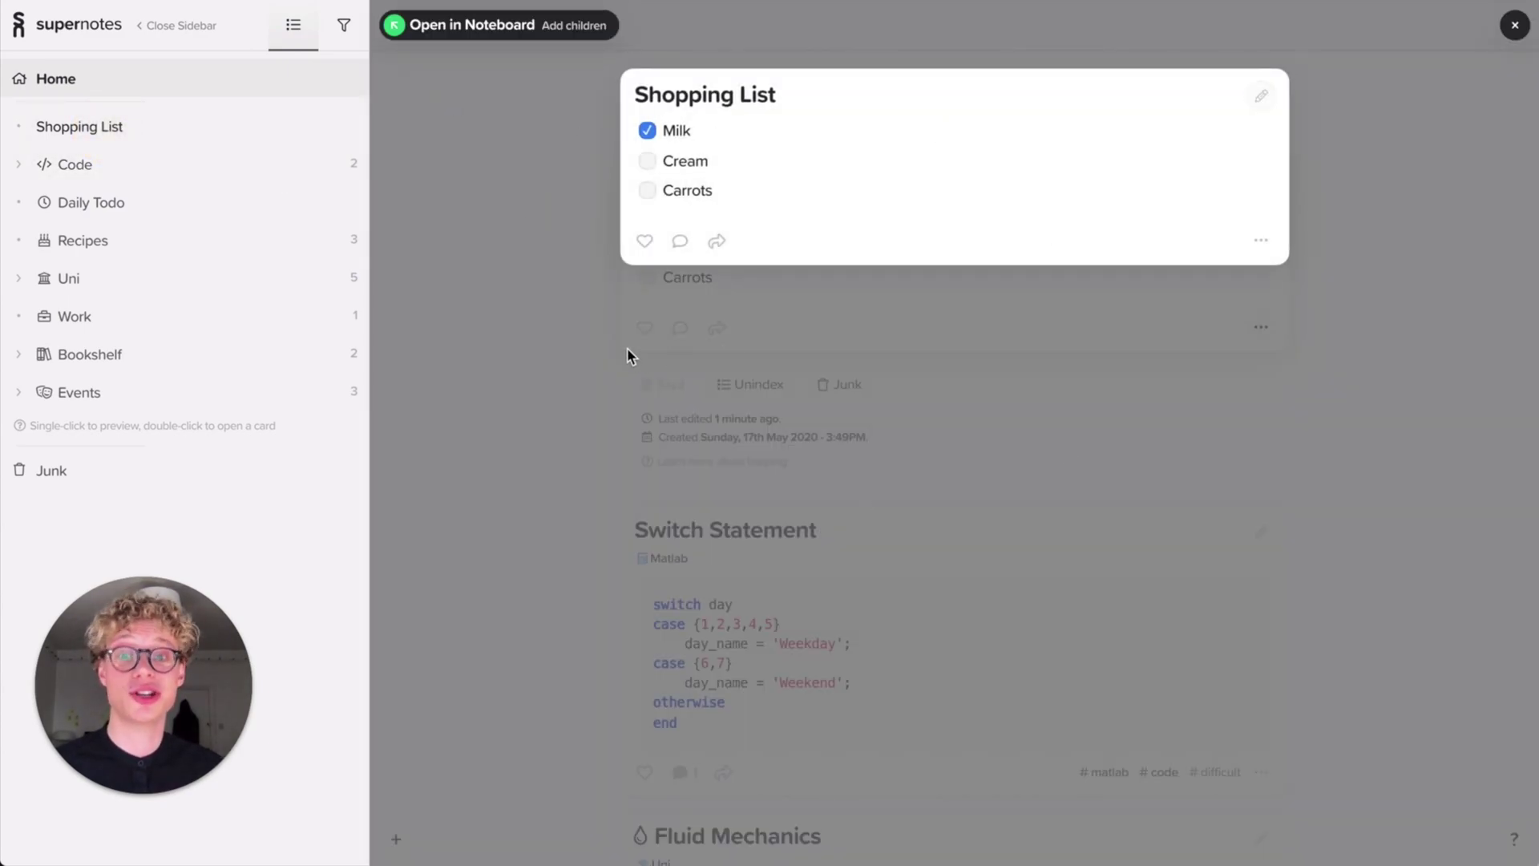
click(628, 355)
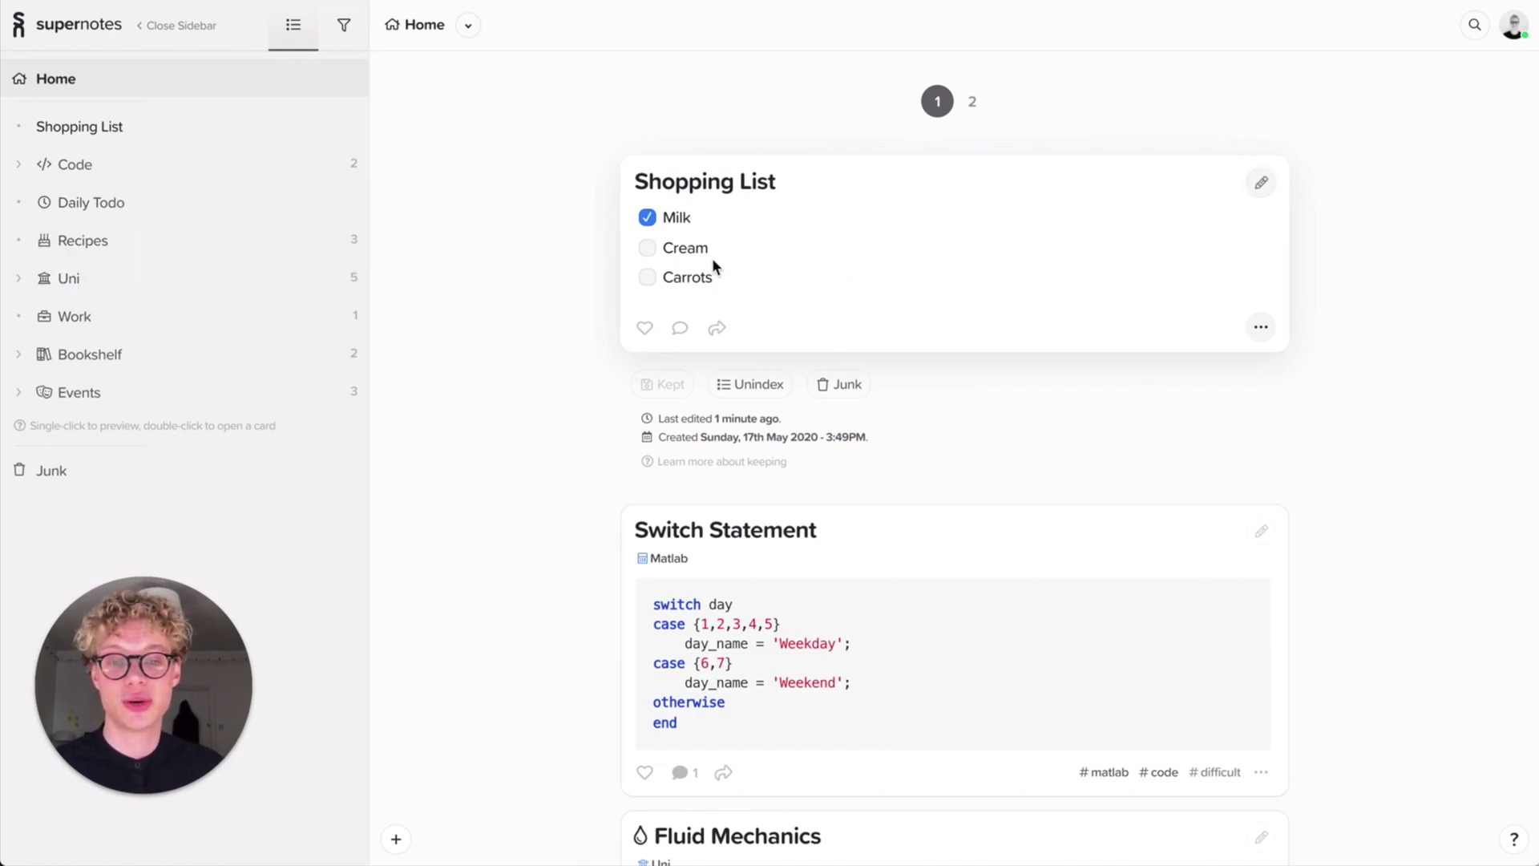
Junk the Shopping List card, restore it from Junk, return Home and start a new card.
click(845, 386)
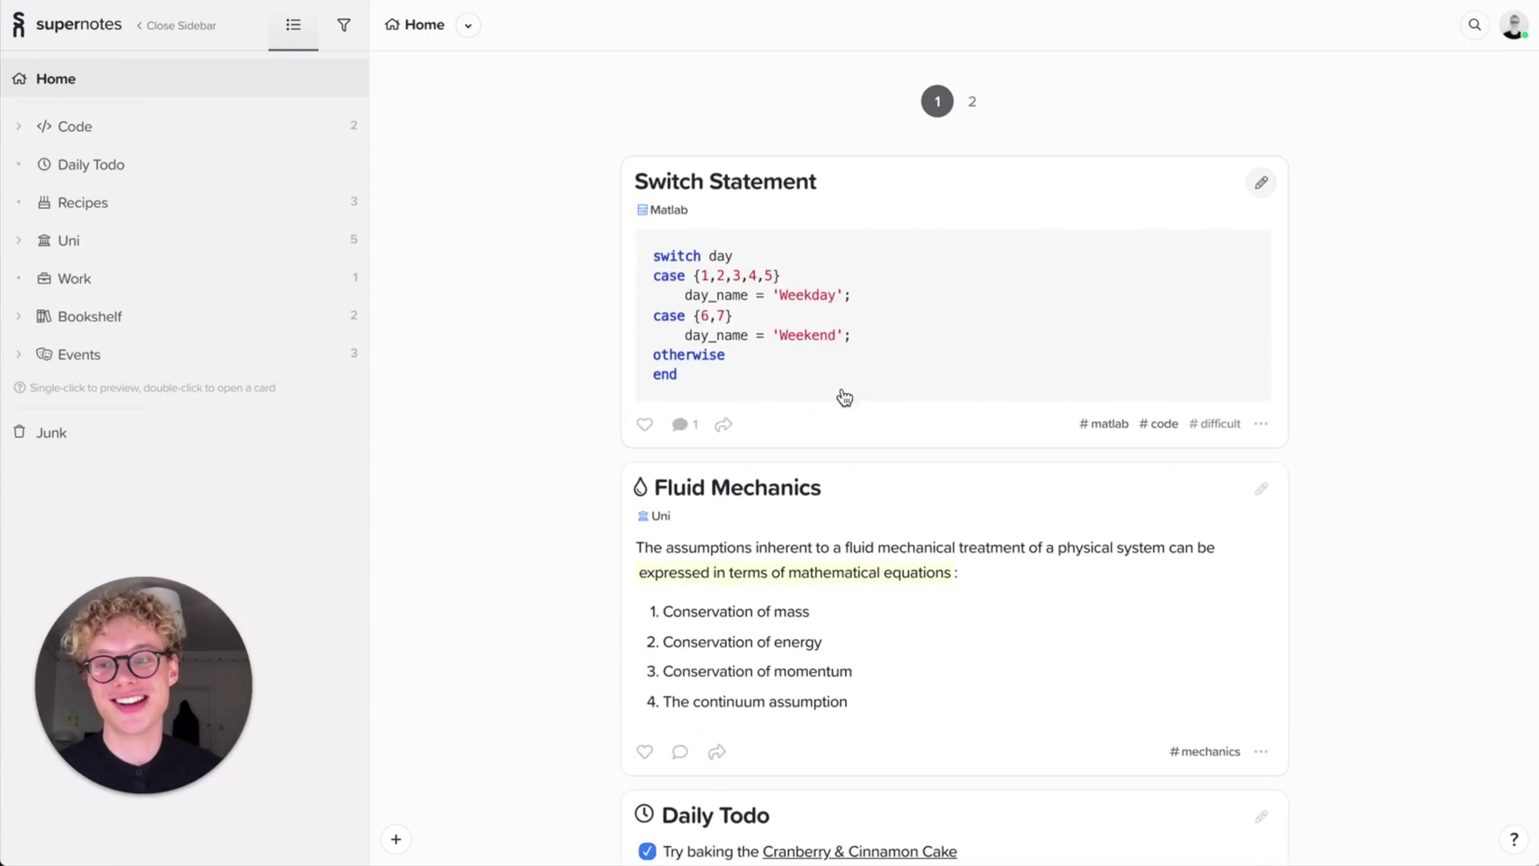
click(107, 437)
mouse_move(894, 193)
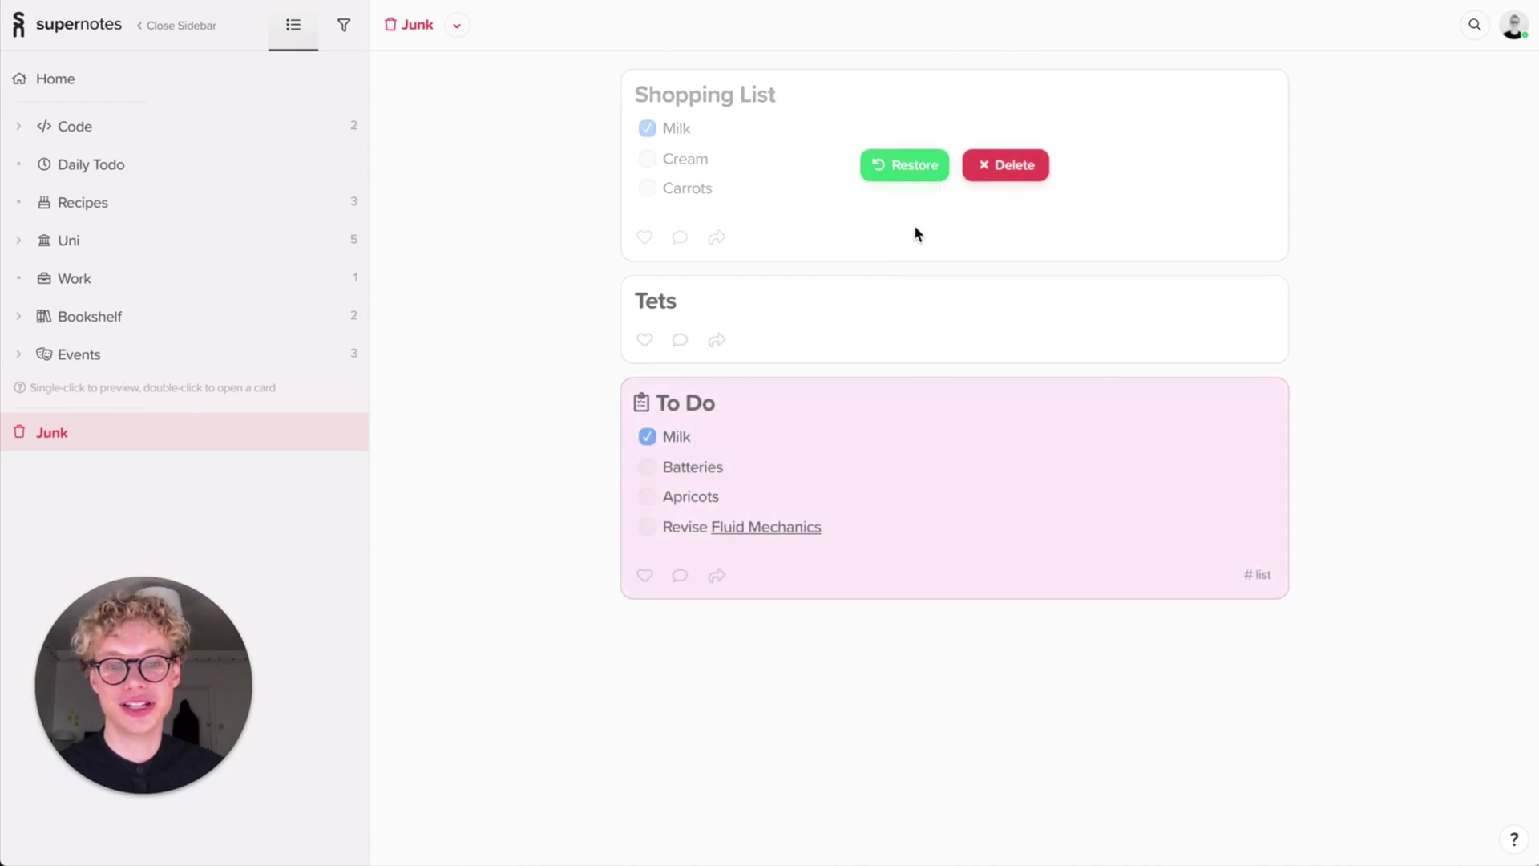
click(914, 169)
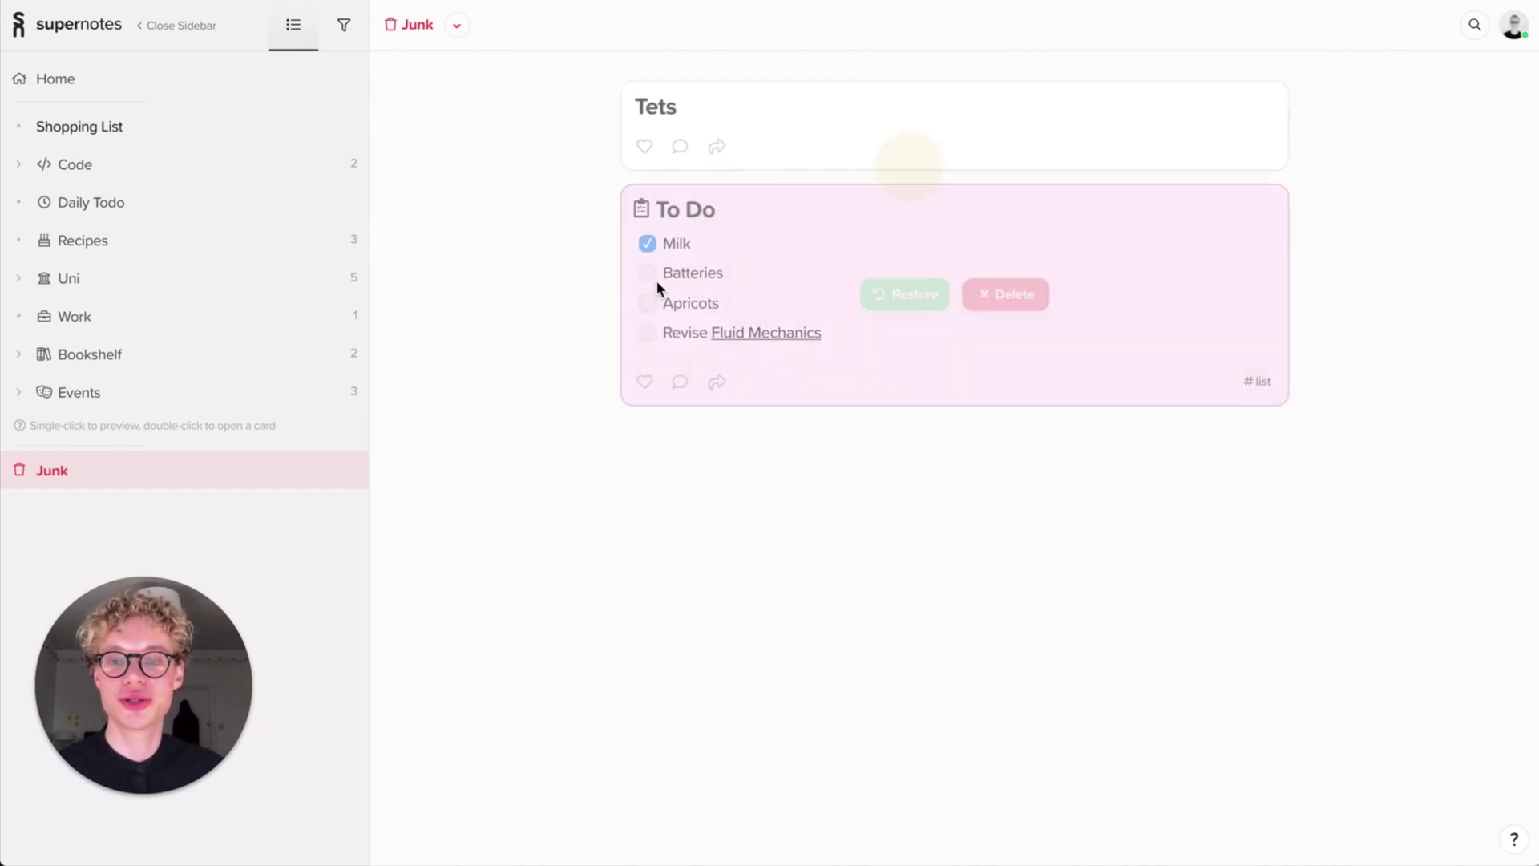
click(141, 86)
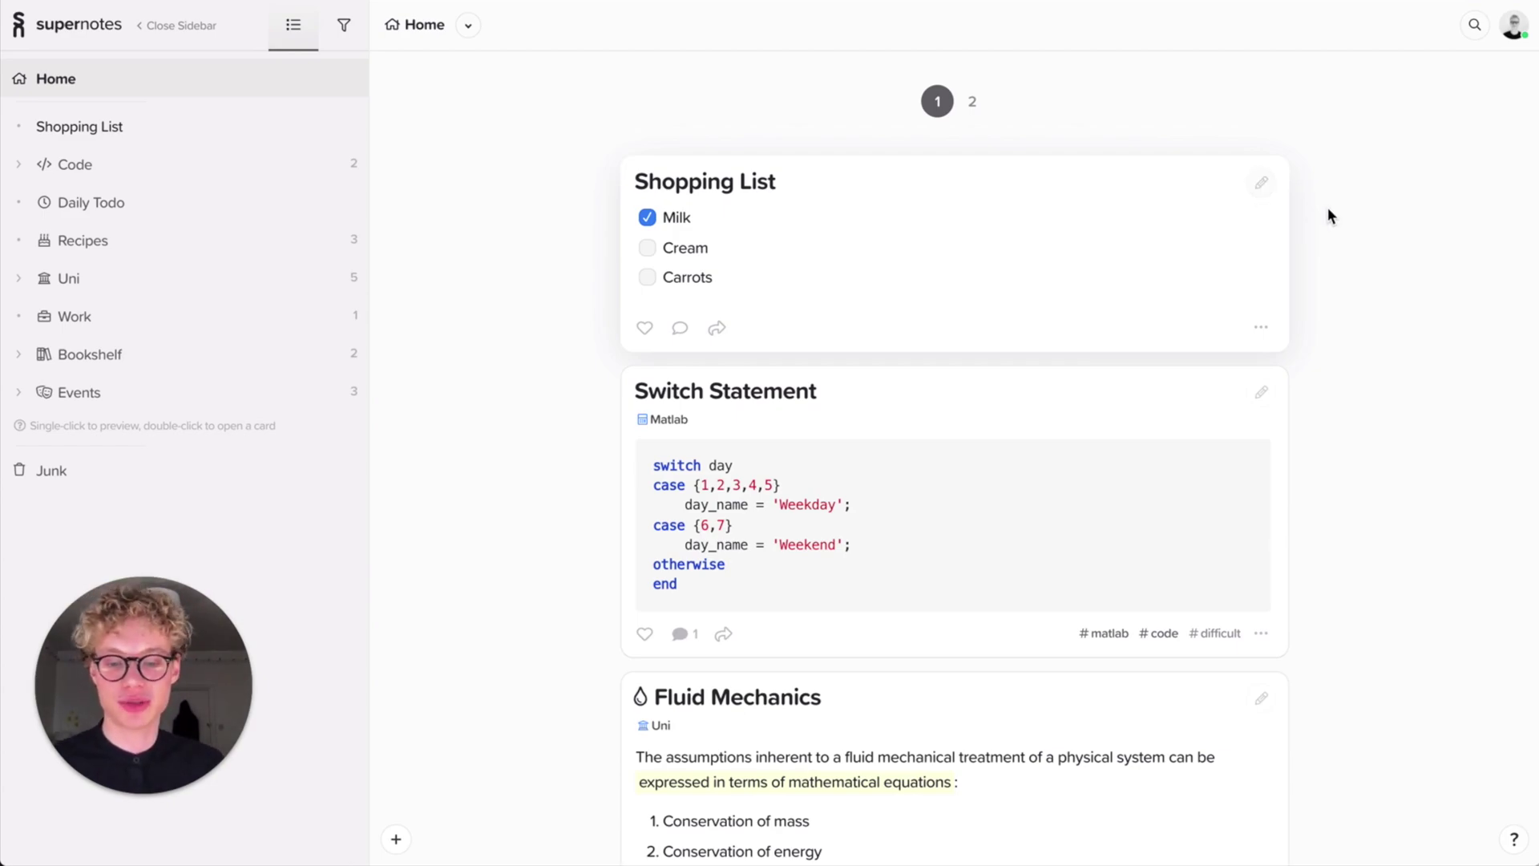
text(nm)
key(BackSpace)
Title the new card 'Maths Equation' with body $$\int_2^3(x=4)$$ and finish it.
text(Mat)
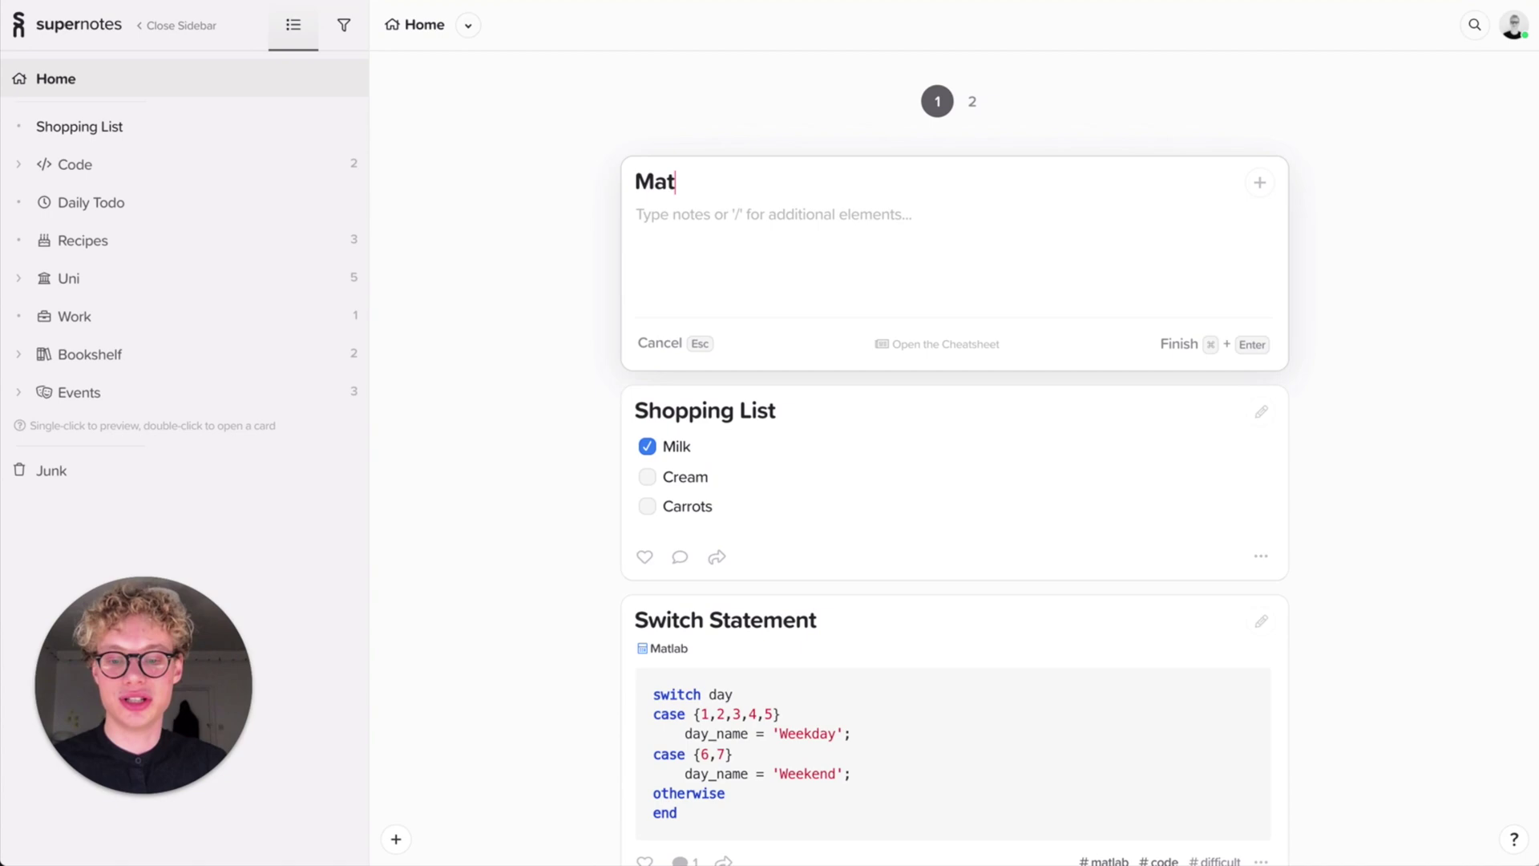
text(hs Equation)
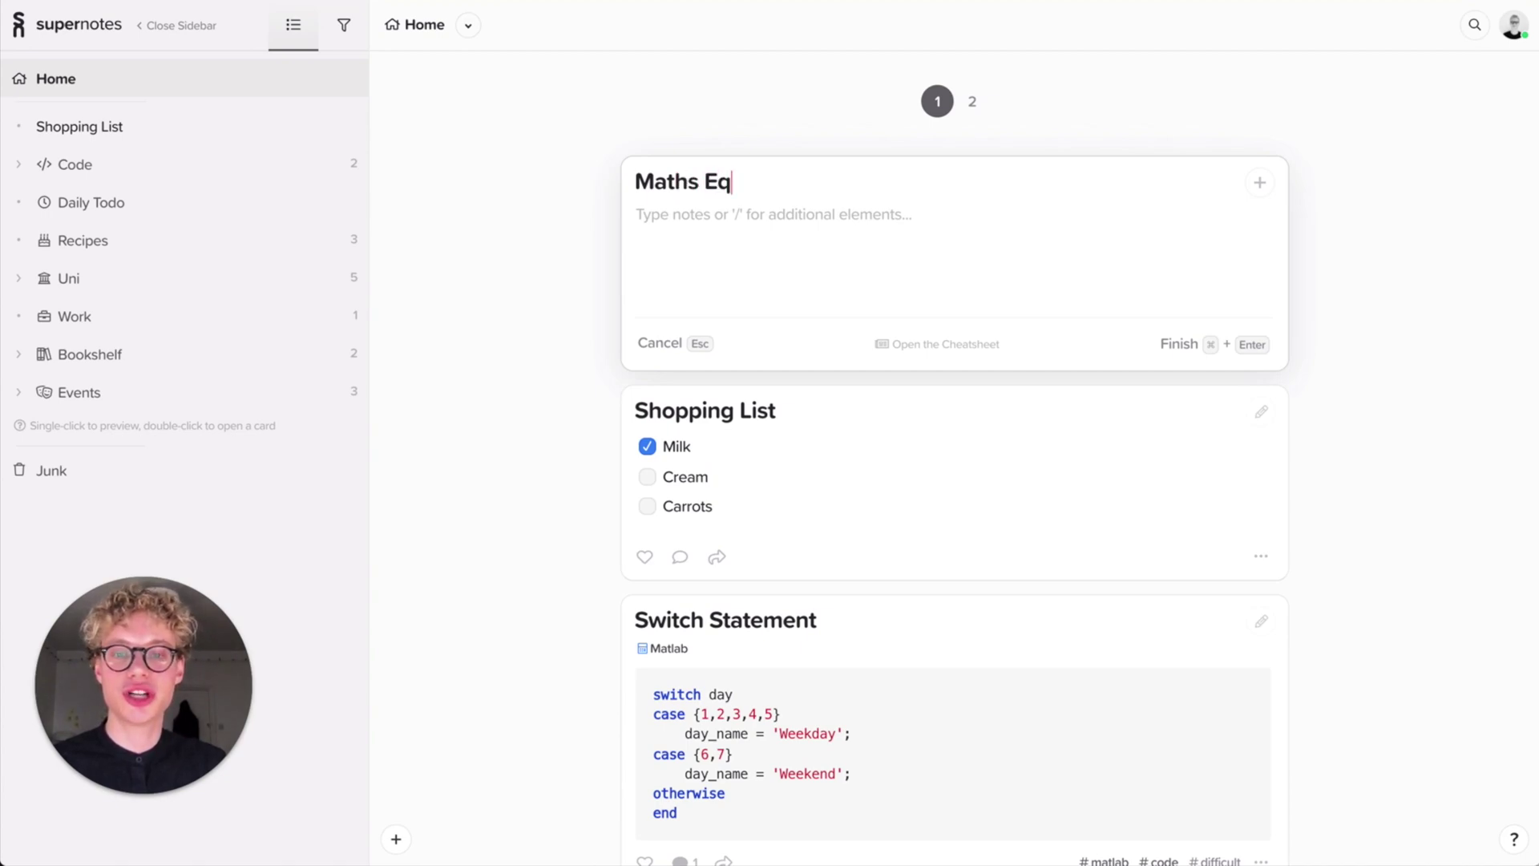
key(Return)
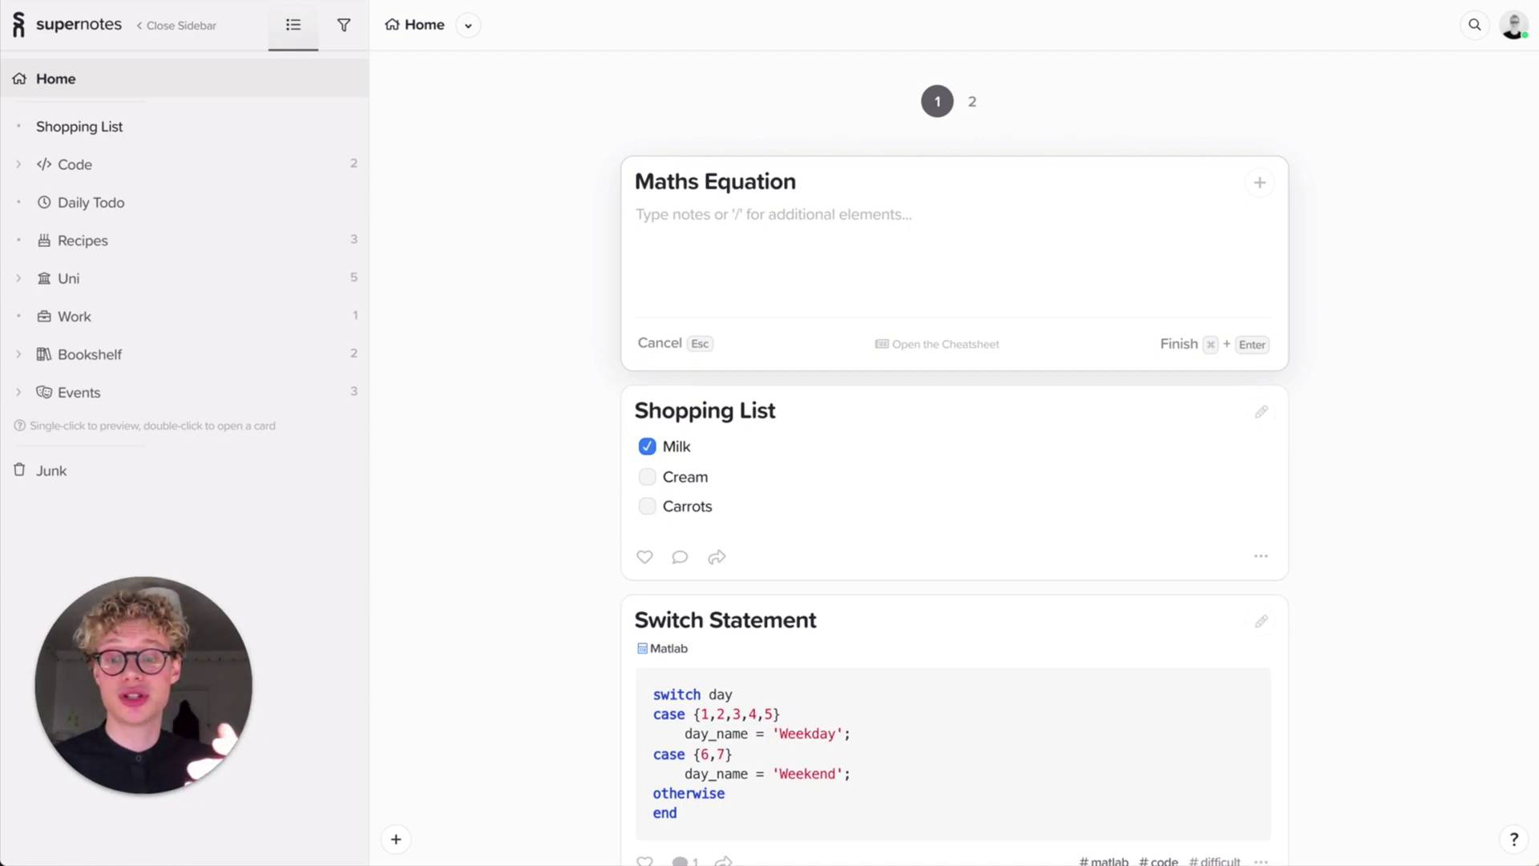
text($$)
text( \)
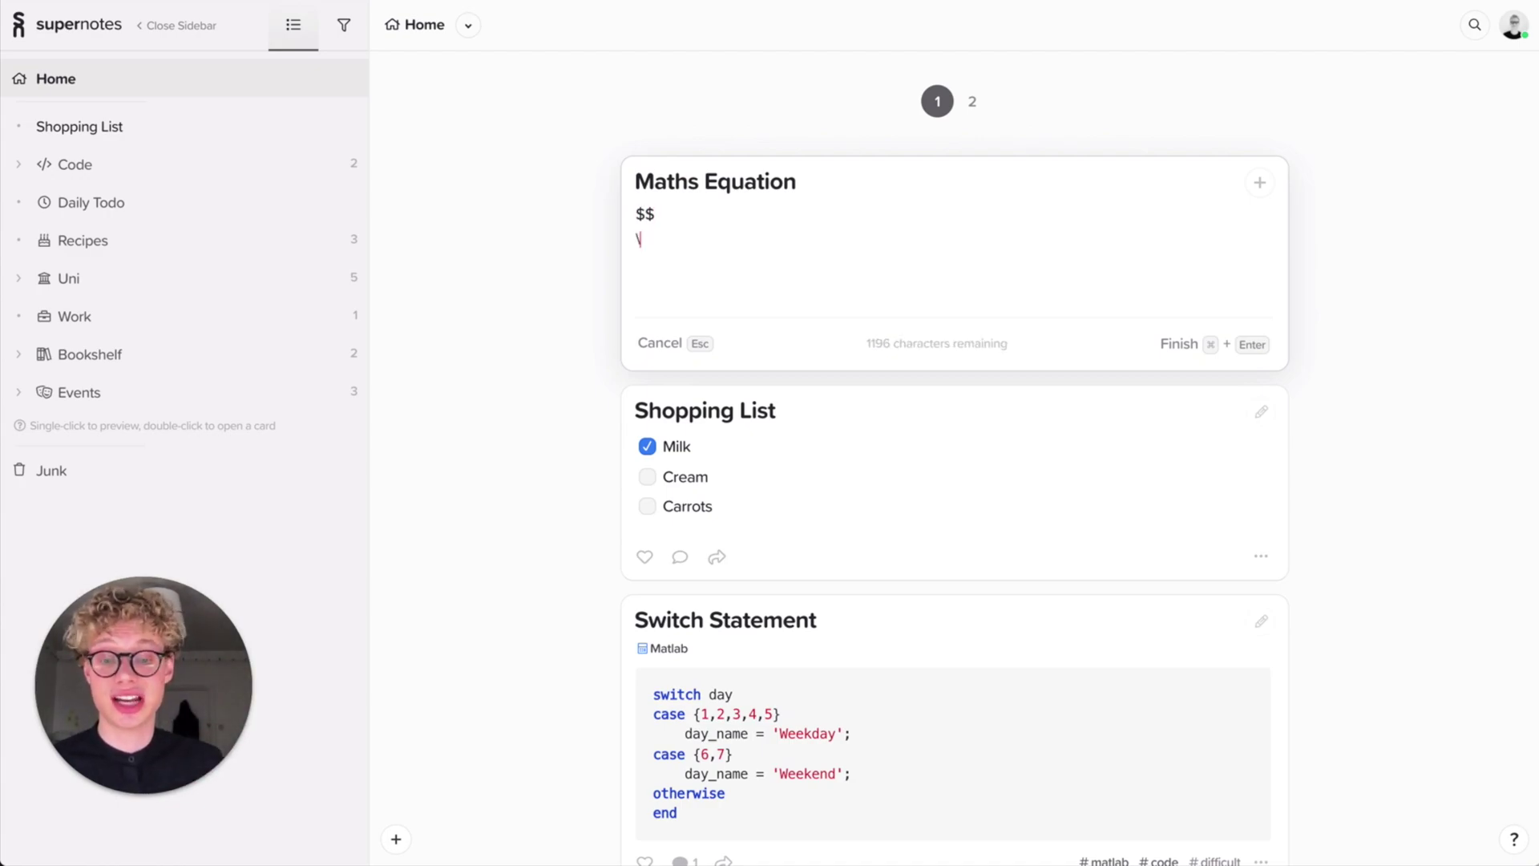
text(int)
key(BackSpace)
key(BackSpace)
key(BackSpace)
text(int)
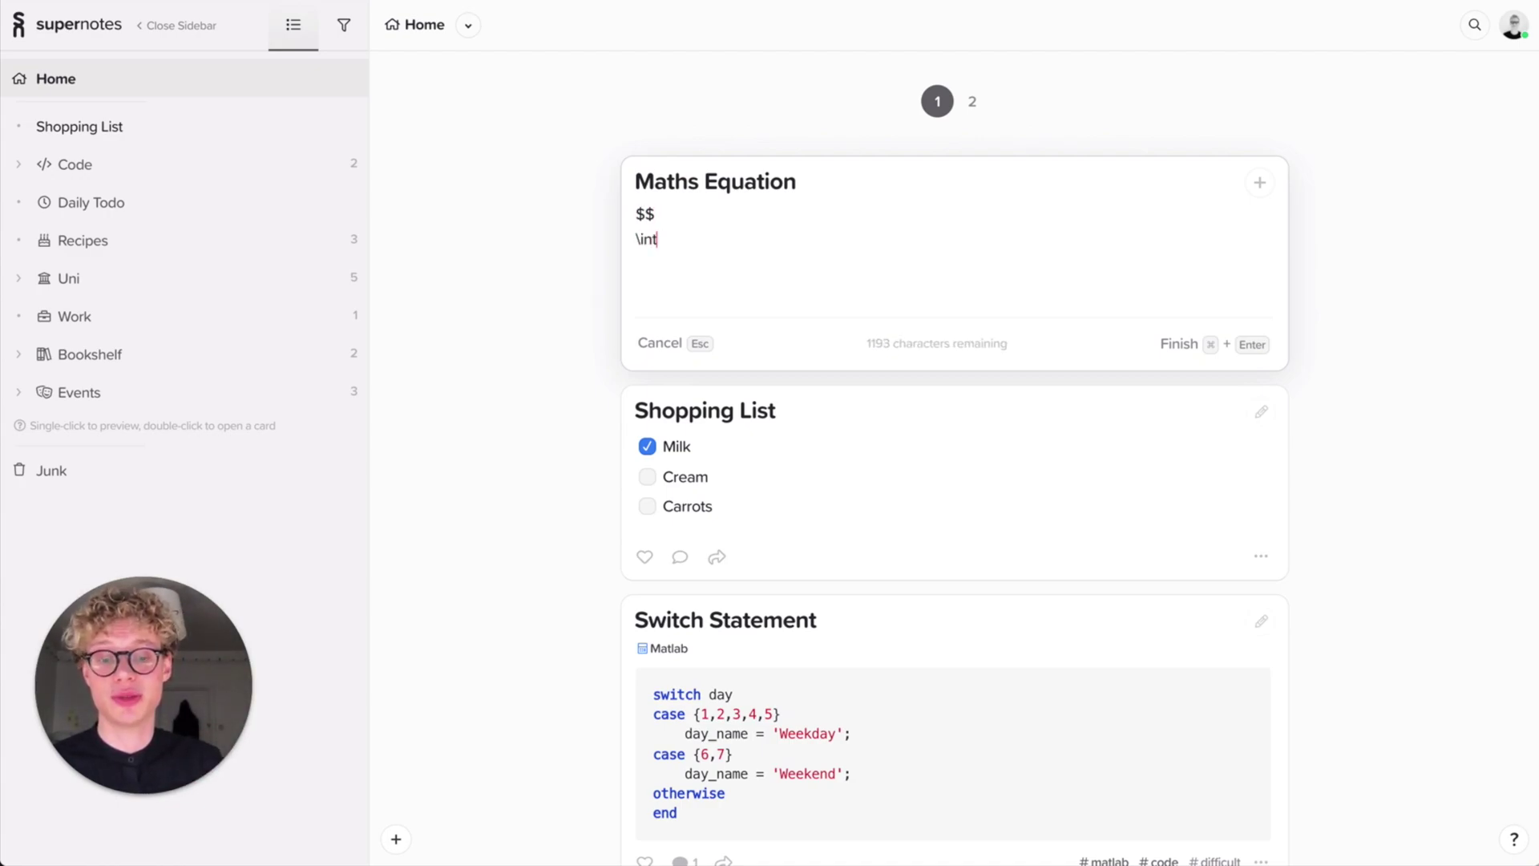
text(_2^3)
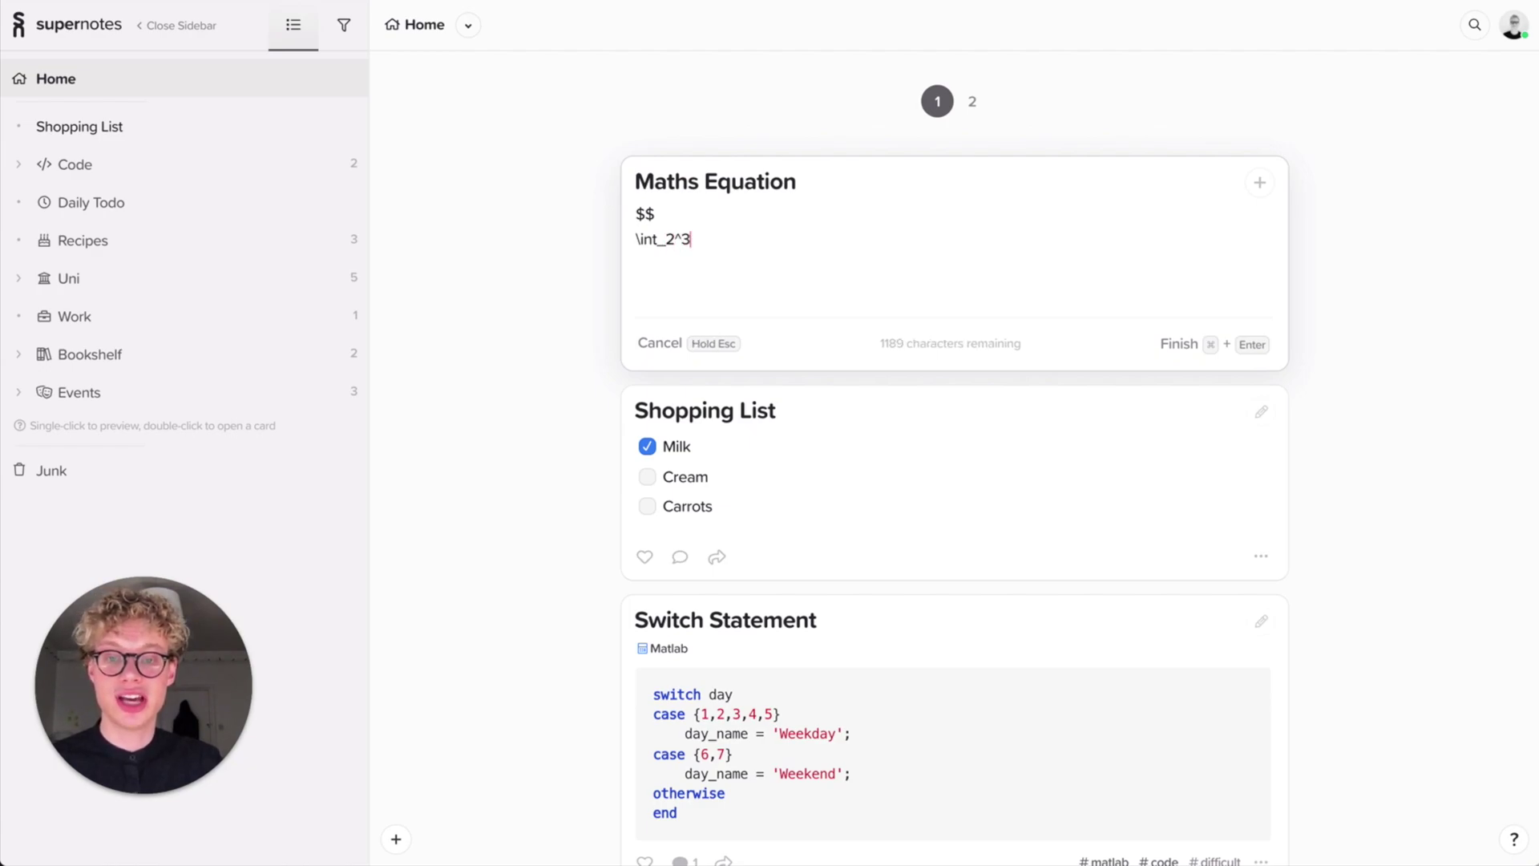
text((x=4)
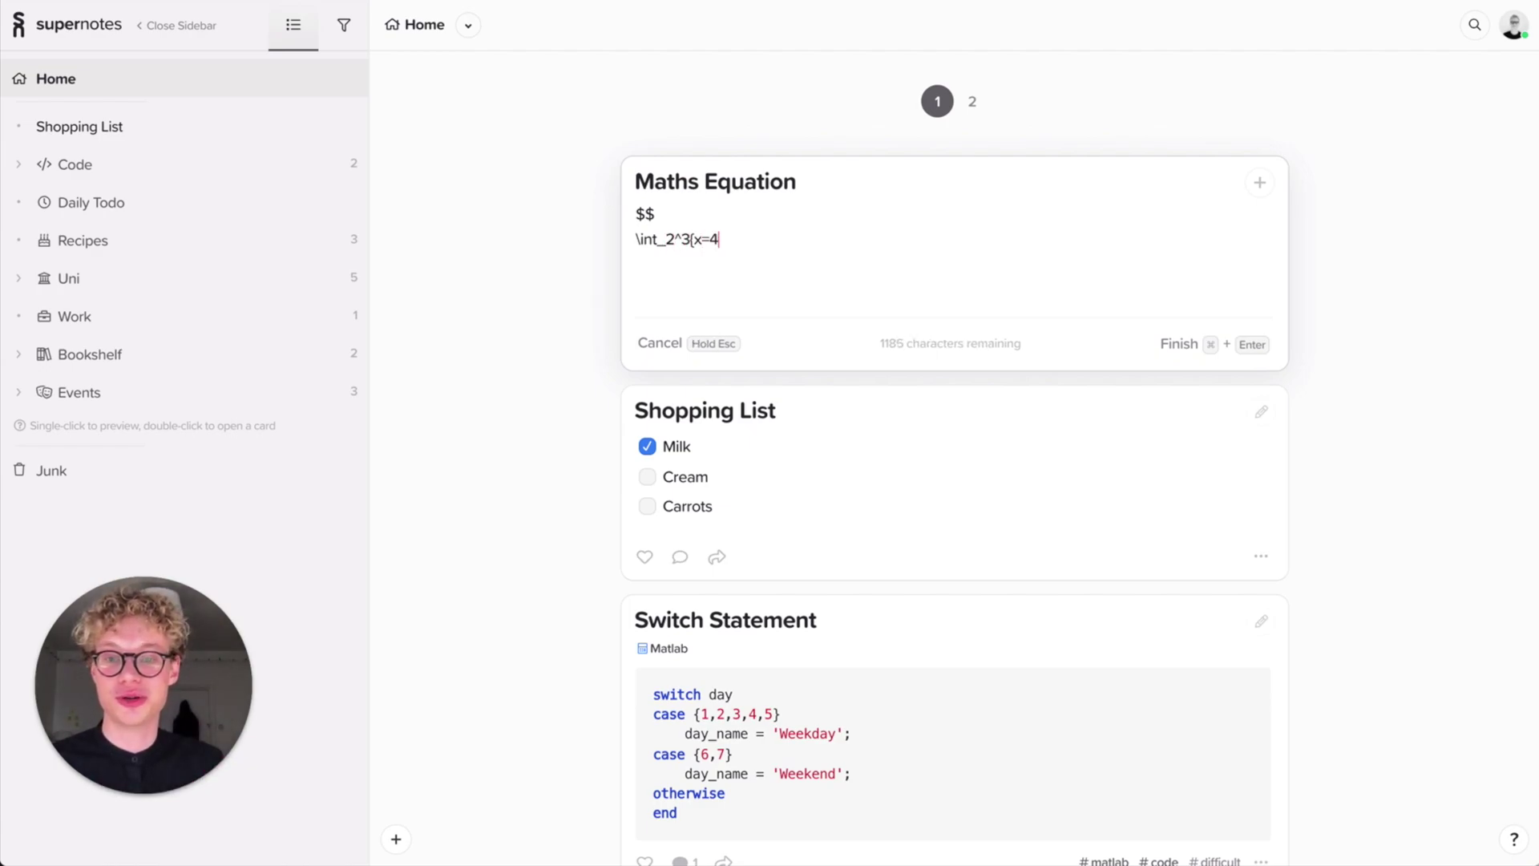
text($$)
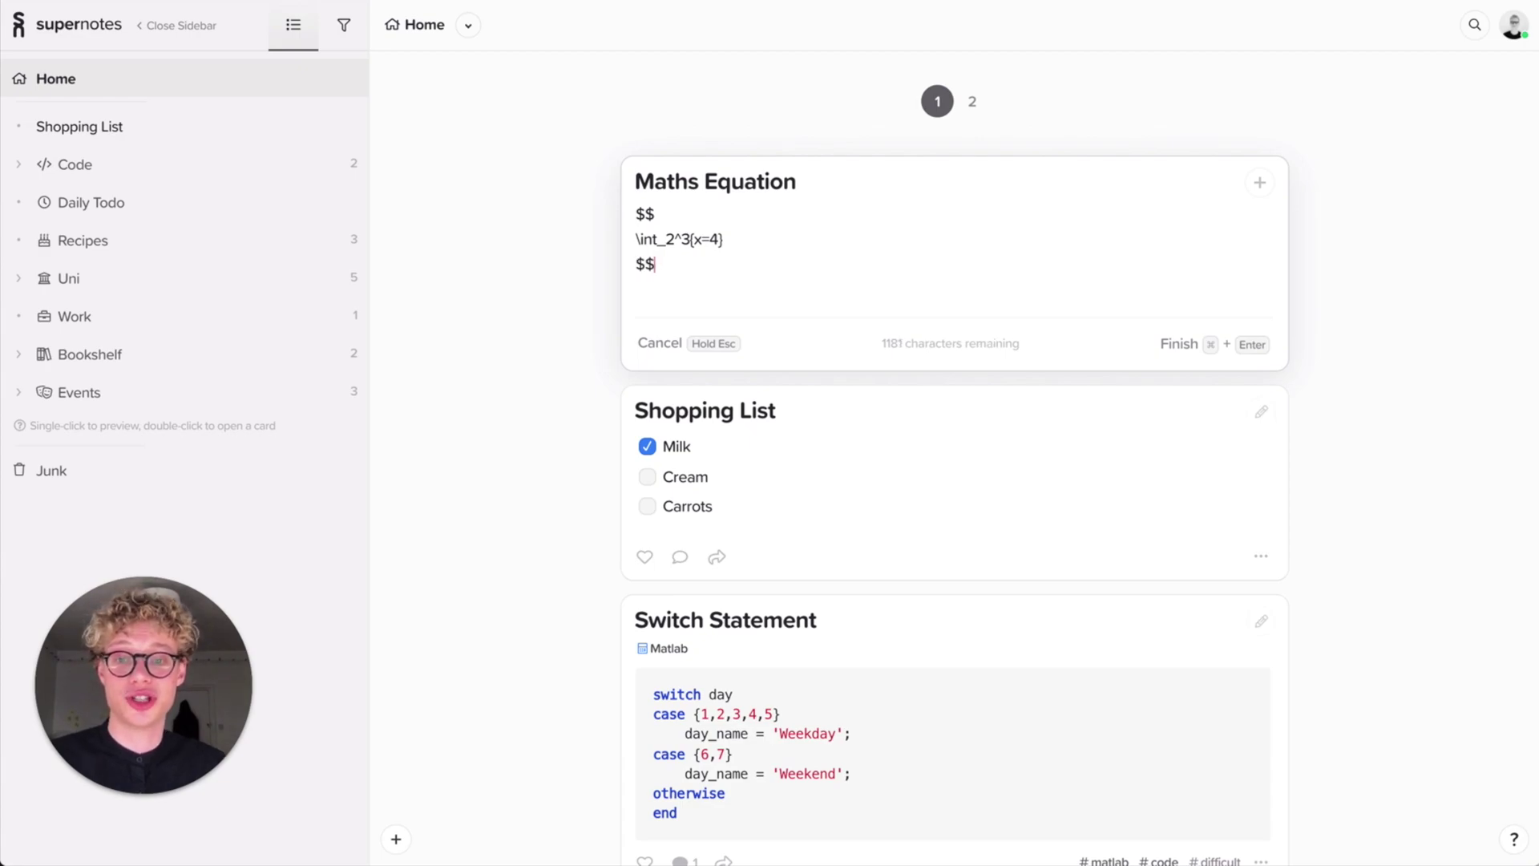
key(super+Return)
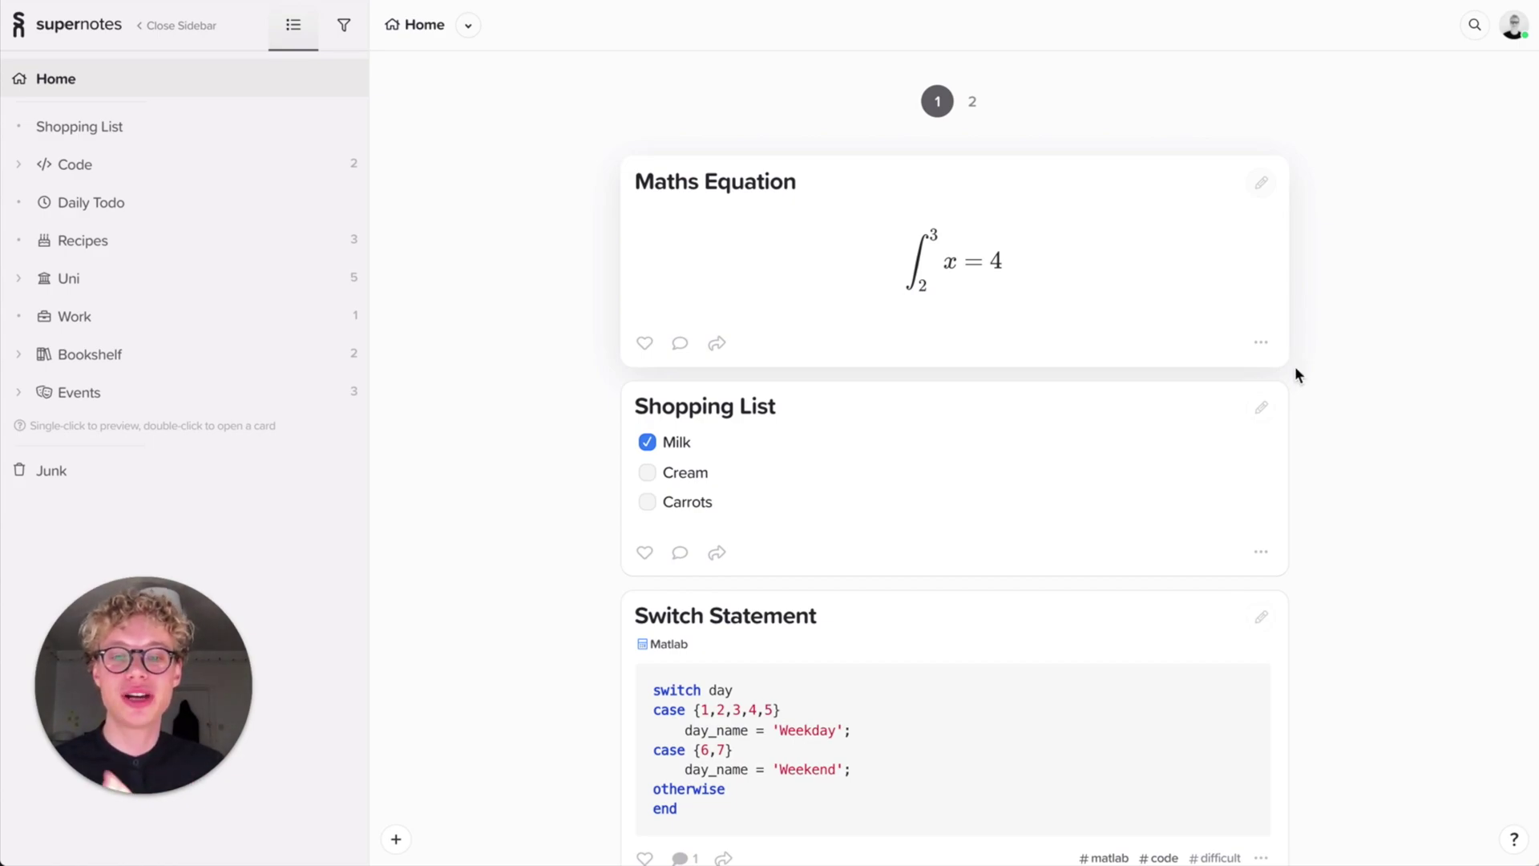
Edit the Shopping List card with the sidebar collapsed and the Tag/Parent/Icon/Link element list open.
scroll(1071, 539, down, 5)
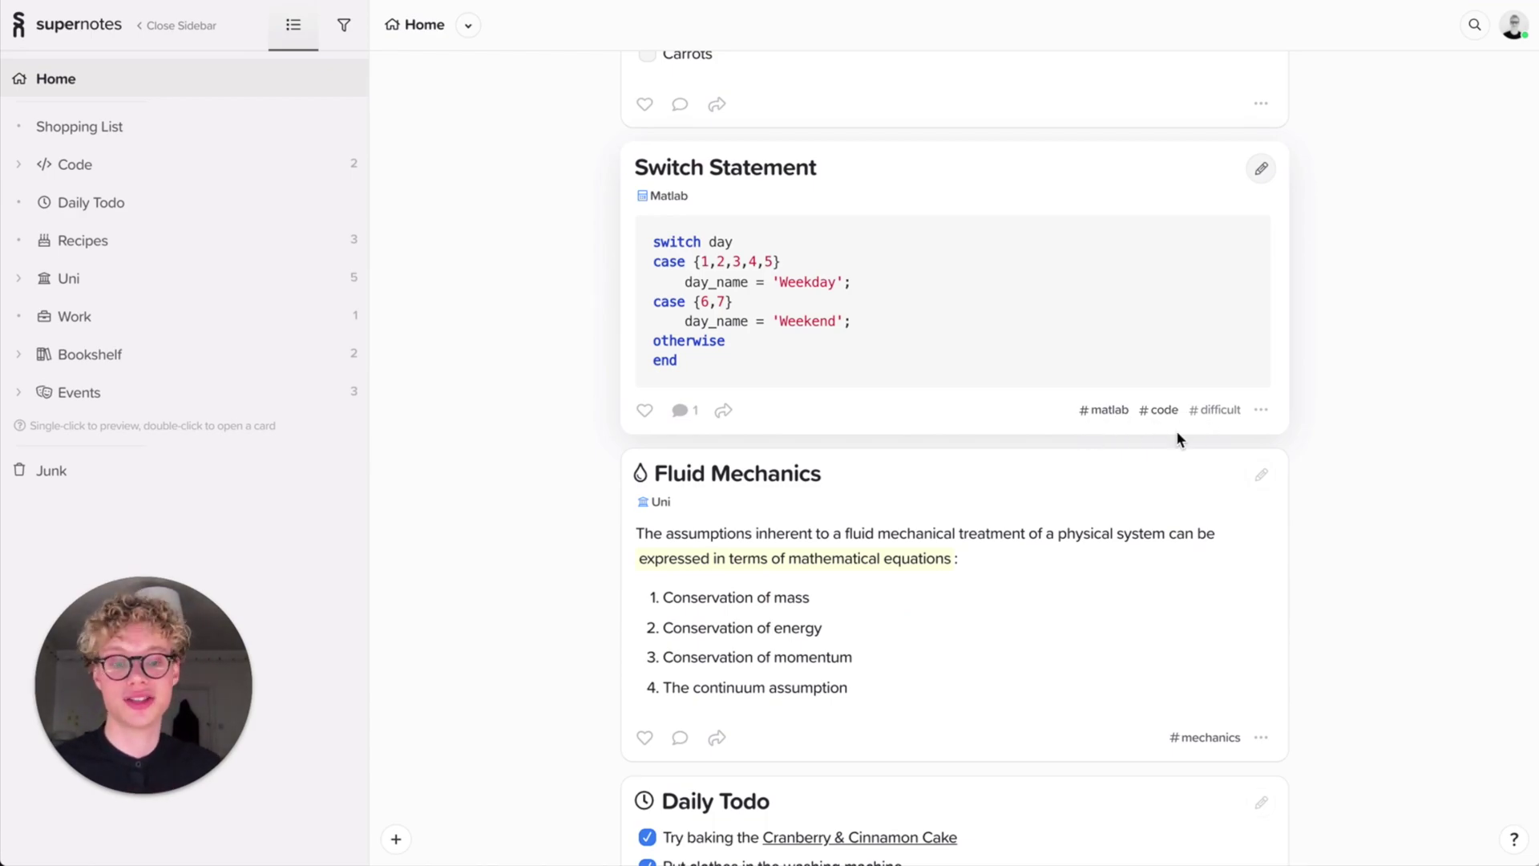
scroll(1175, 431, down, 3)
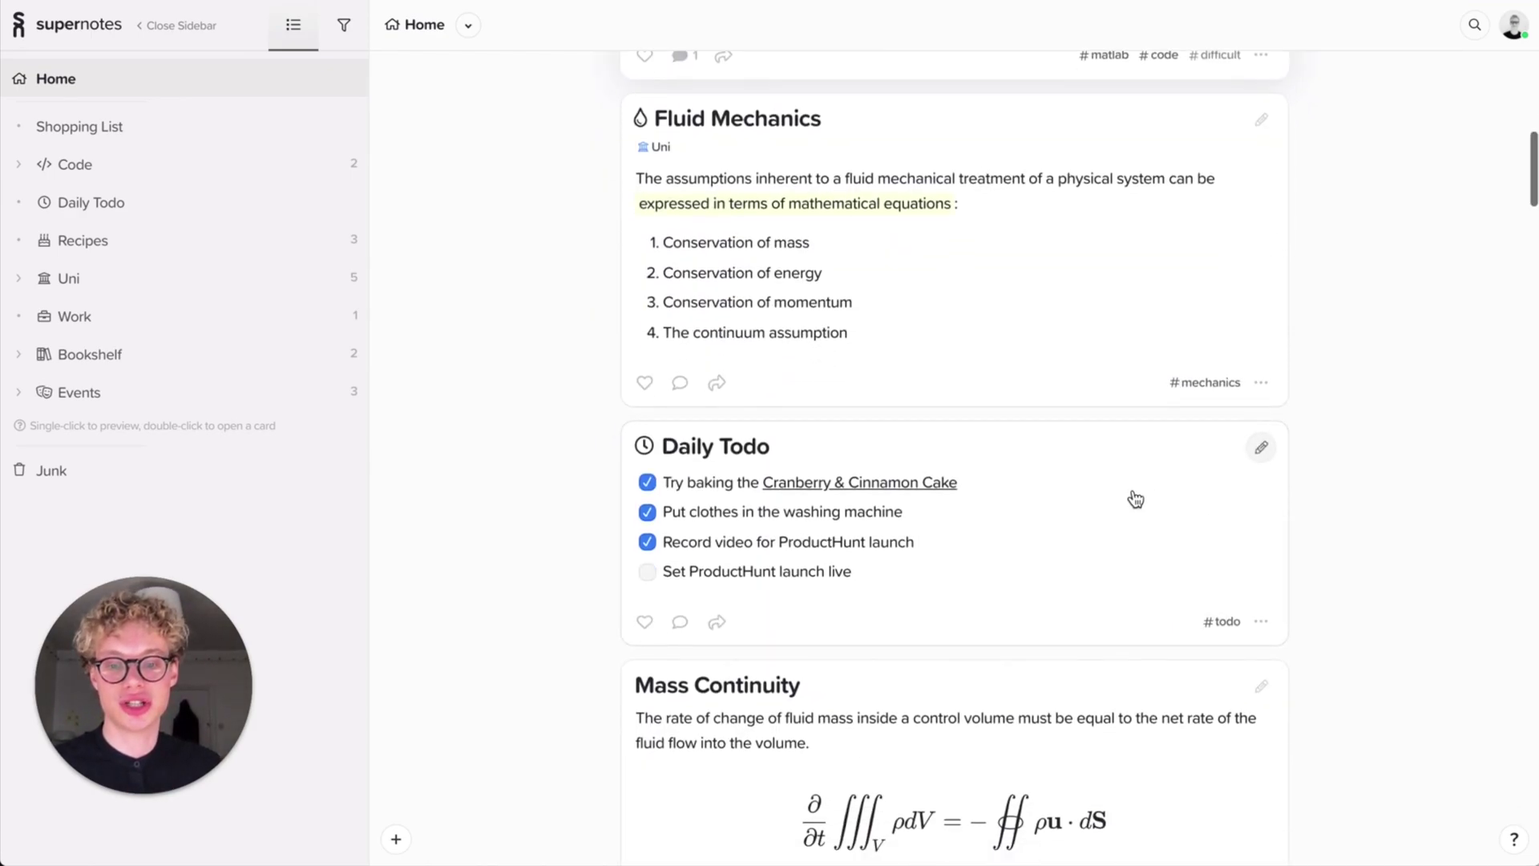
scroll(1136, 501, down, 5)
scroll(1133, 498, up, 12)
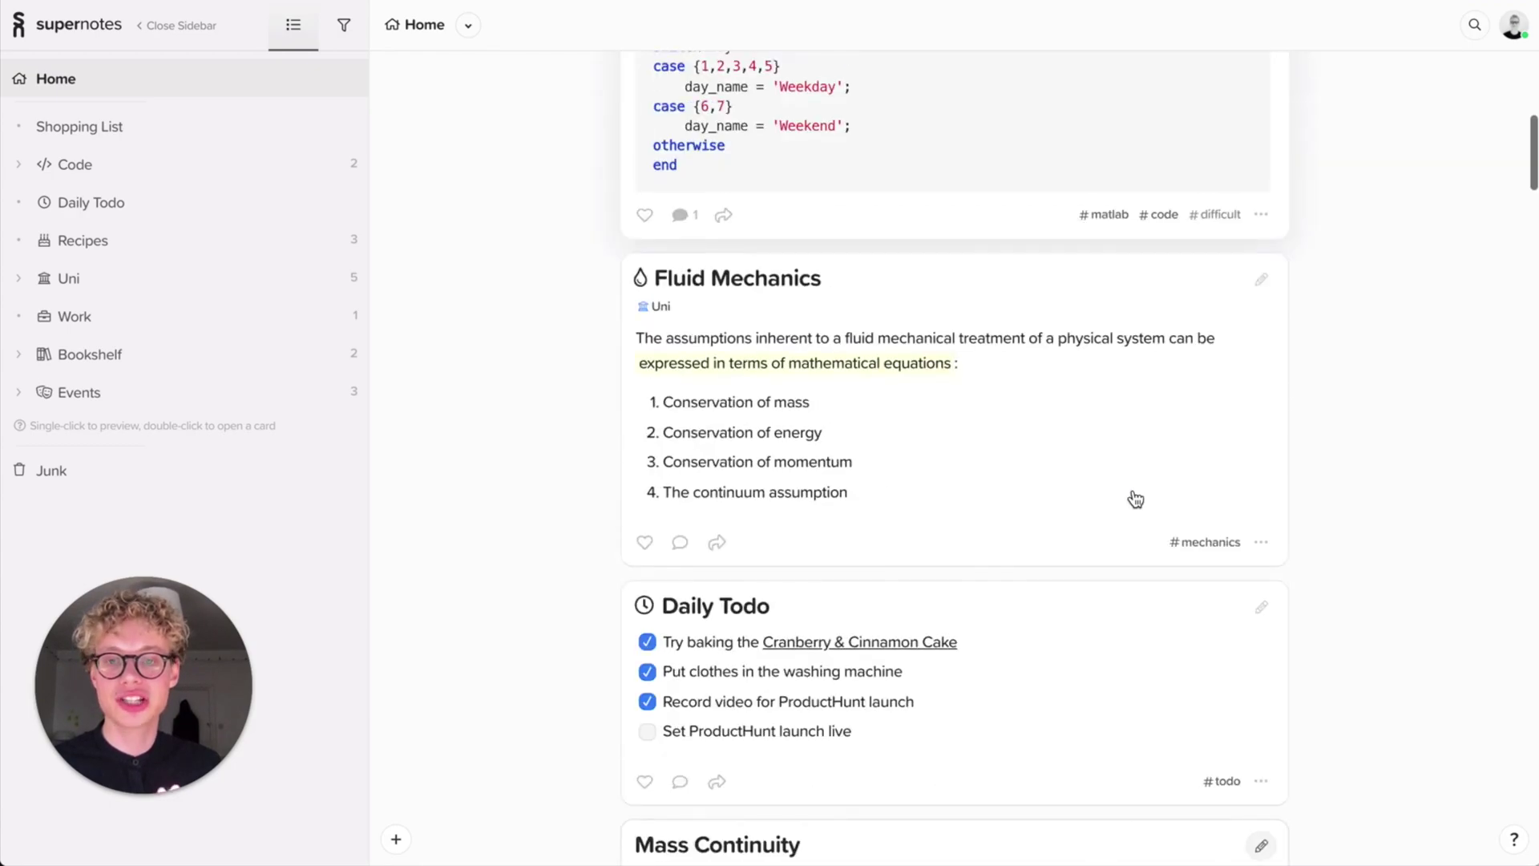
click(1166, 222)
click(1260, 207)
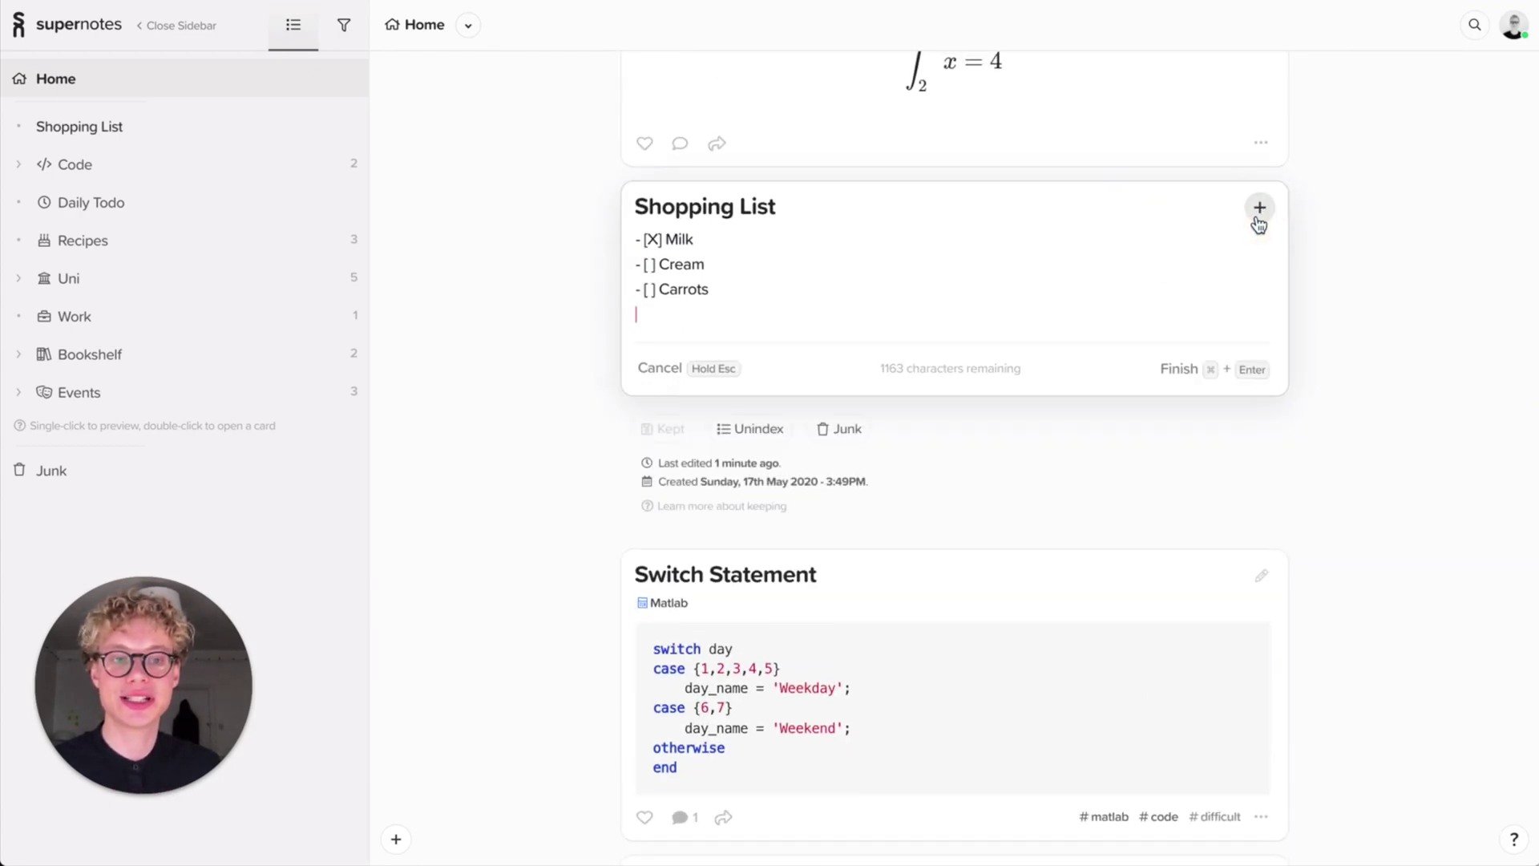
click(1259, 210)
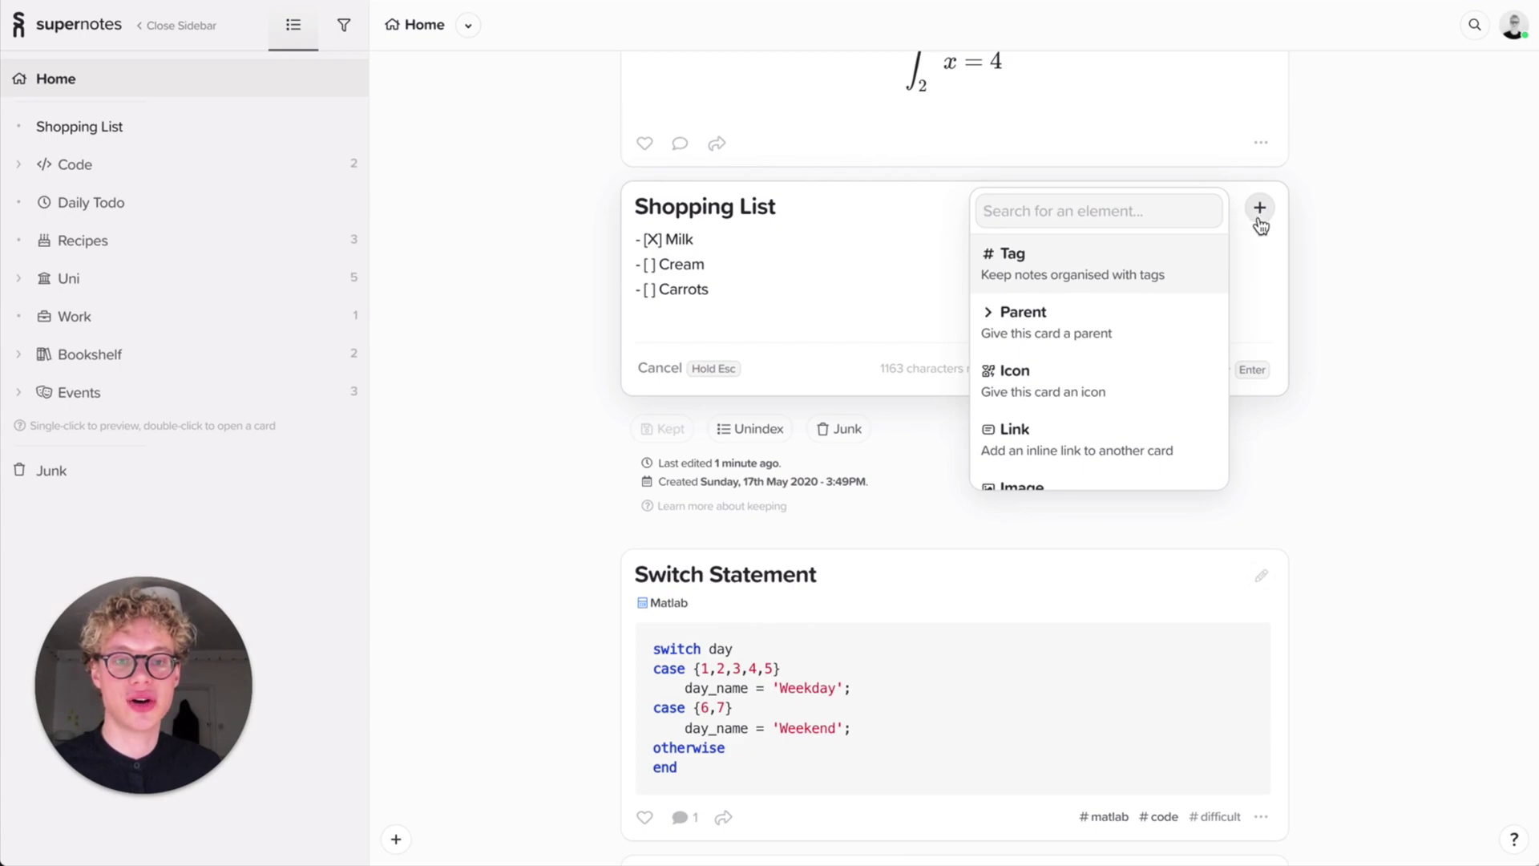
click(776, 268)
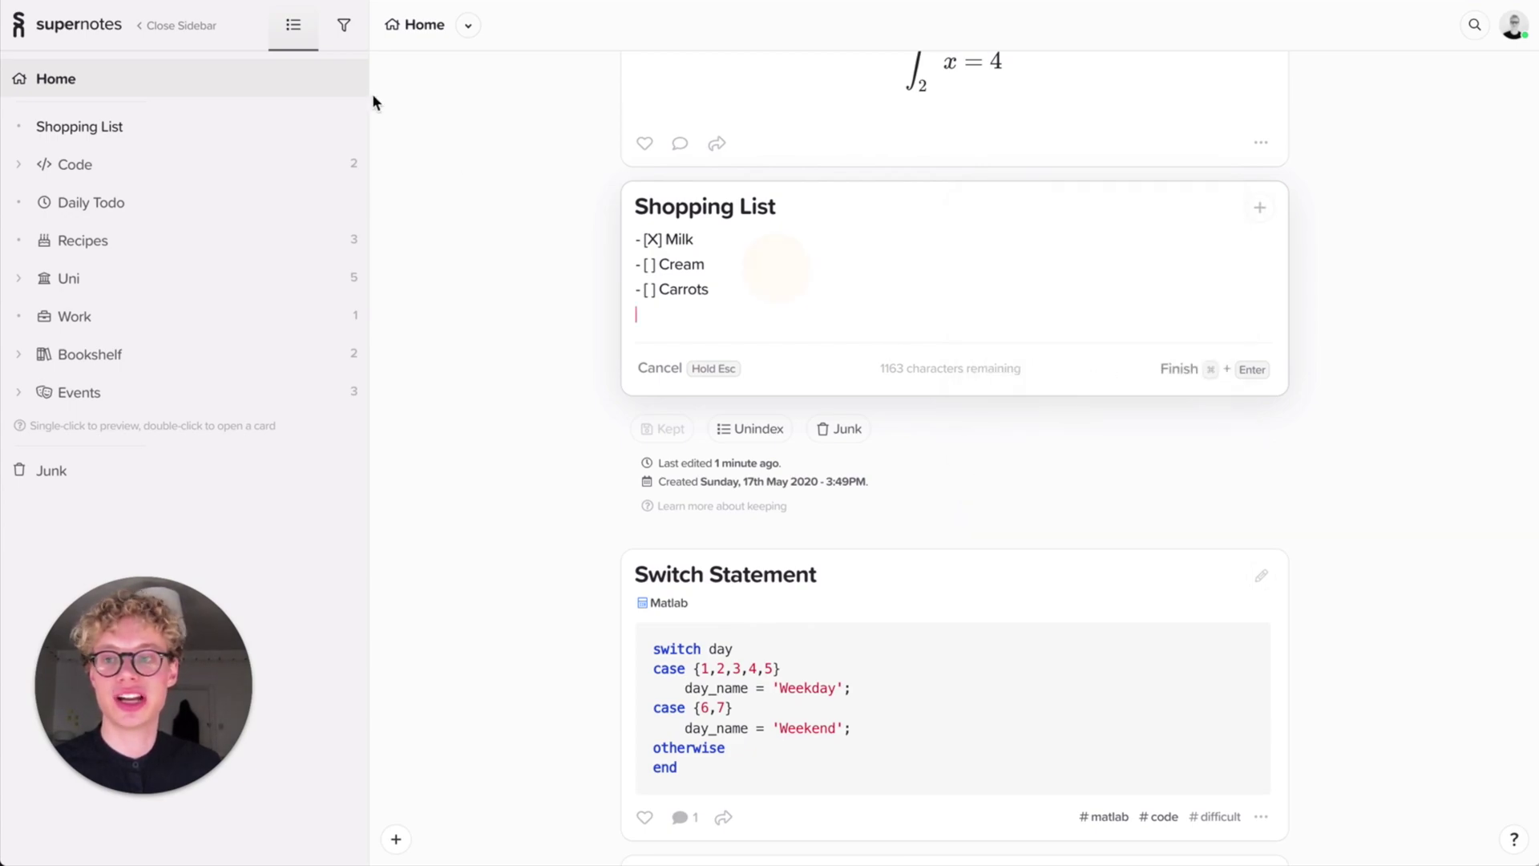
click(178, 25)
click(1075, 208)
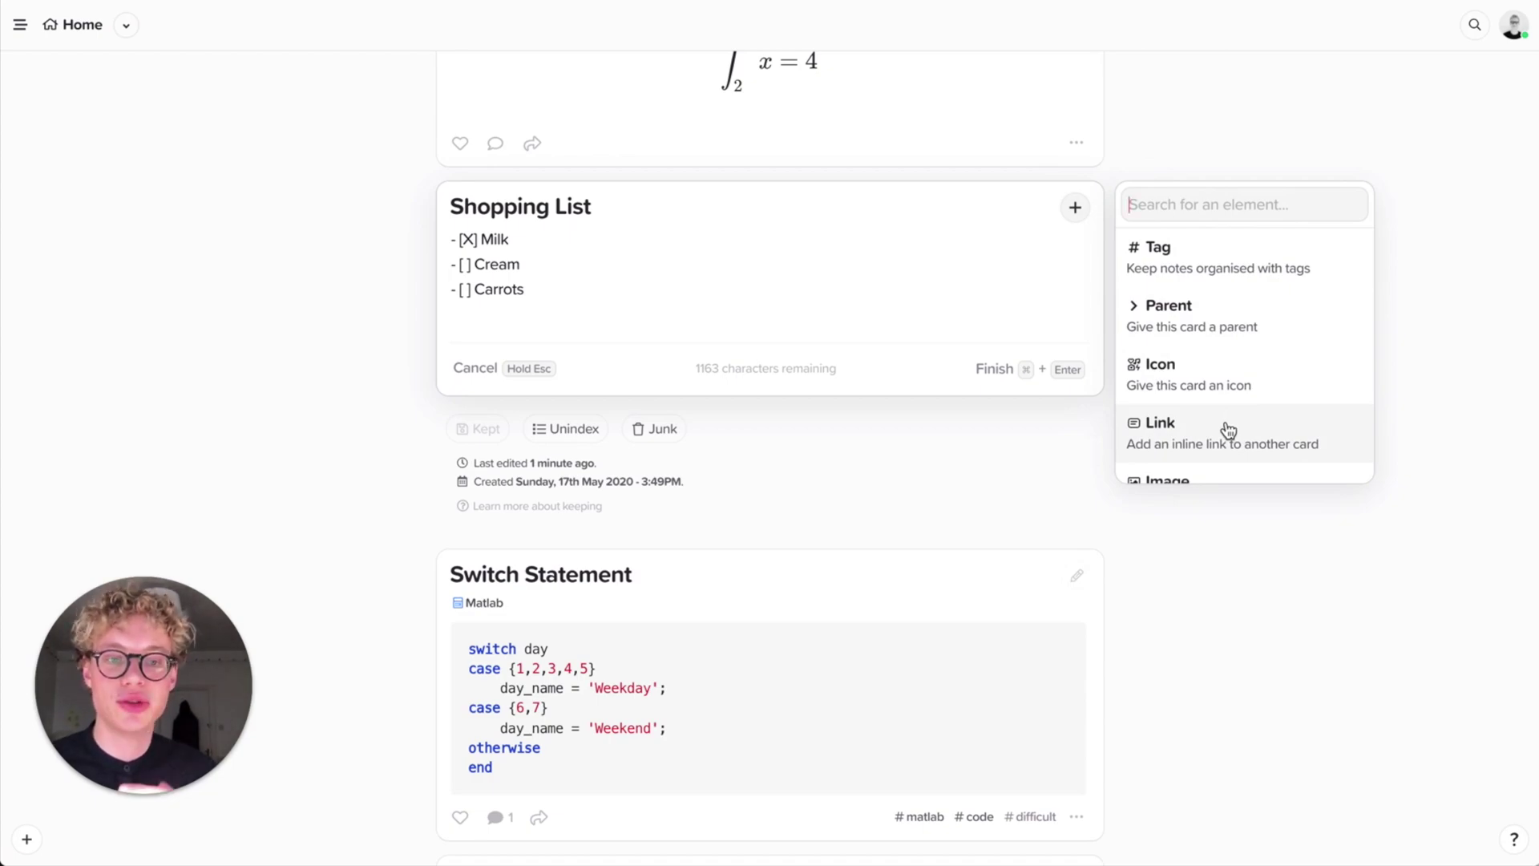
Add a #list tag to the Shopping List card.
click(1157, 252)
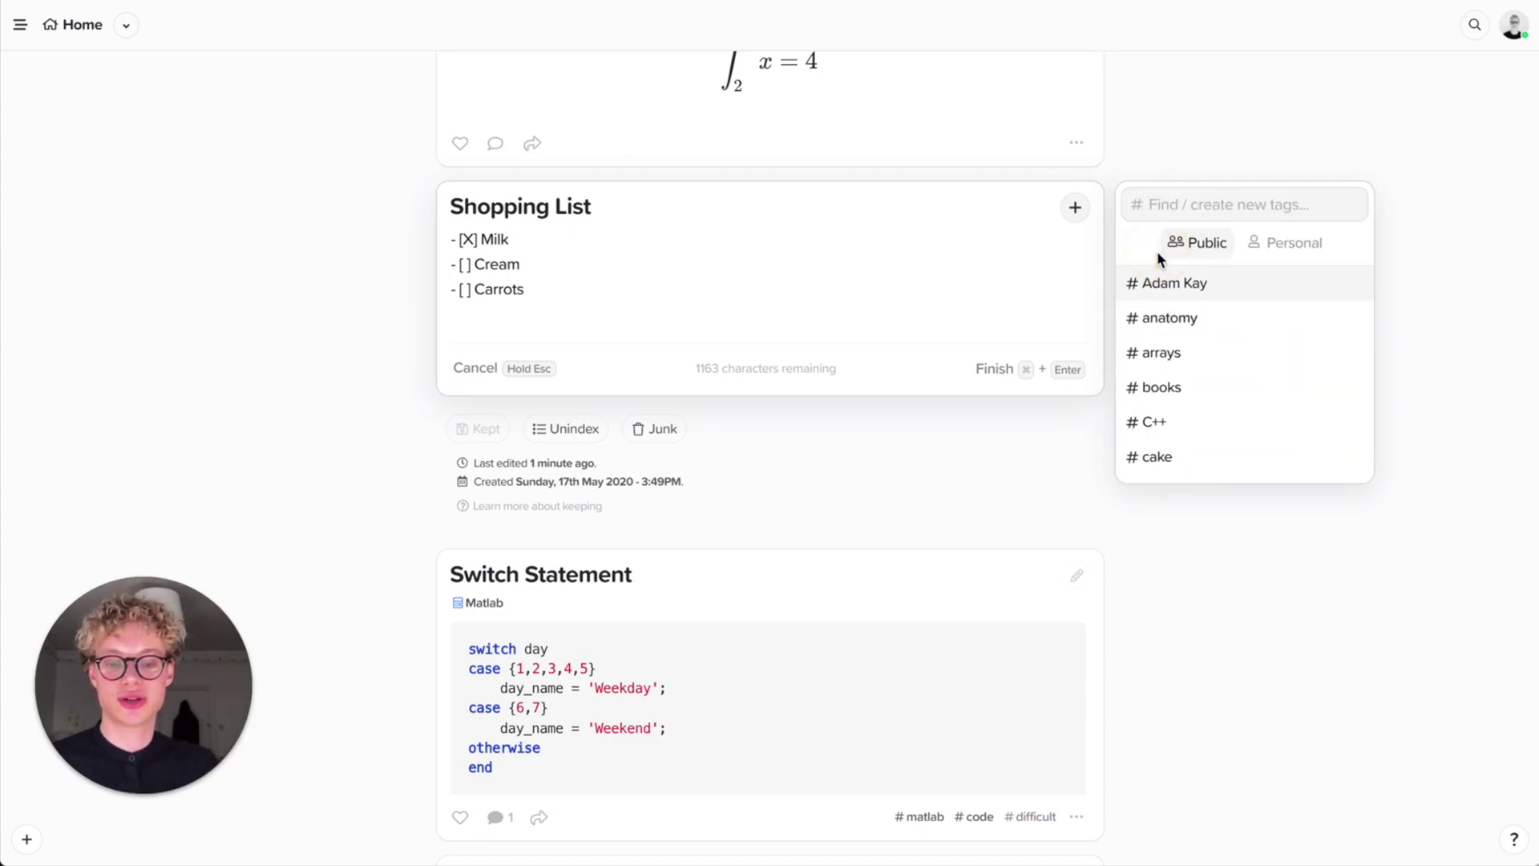
text(list)
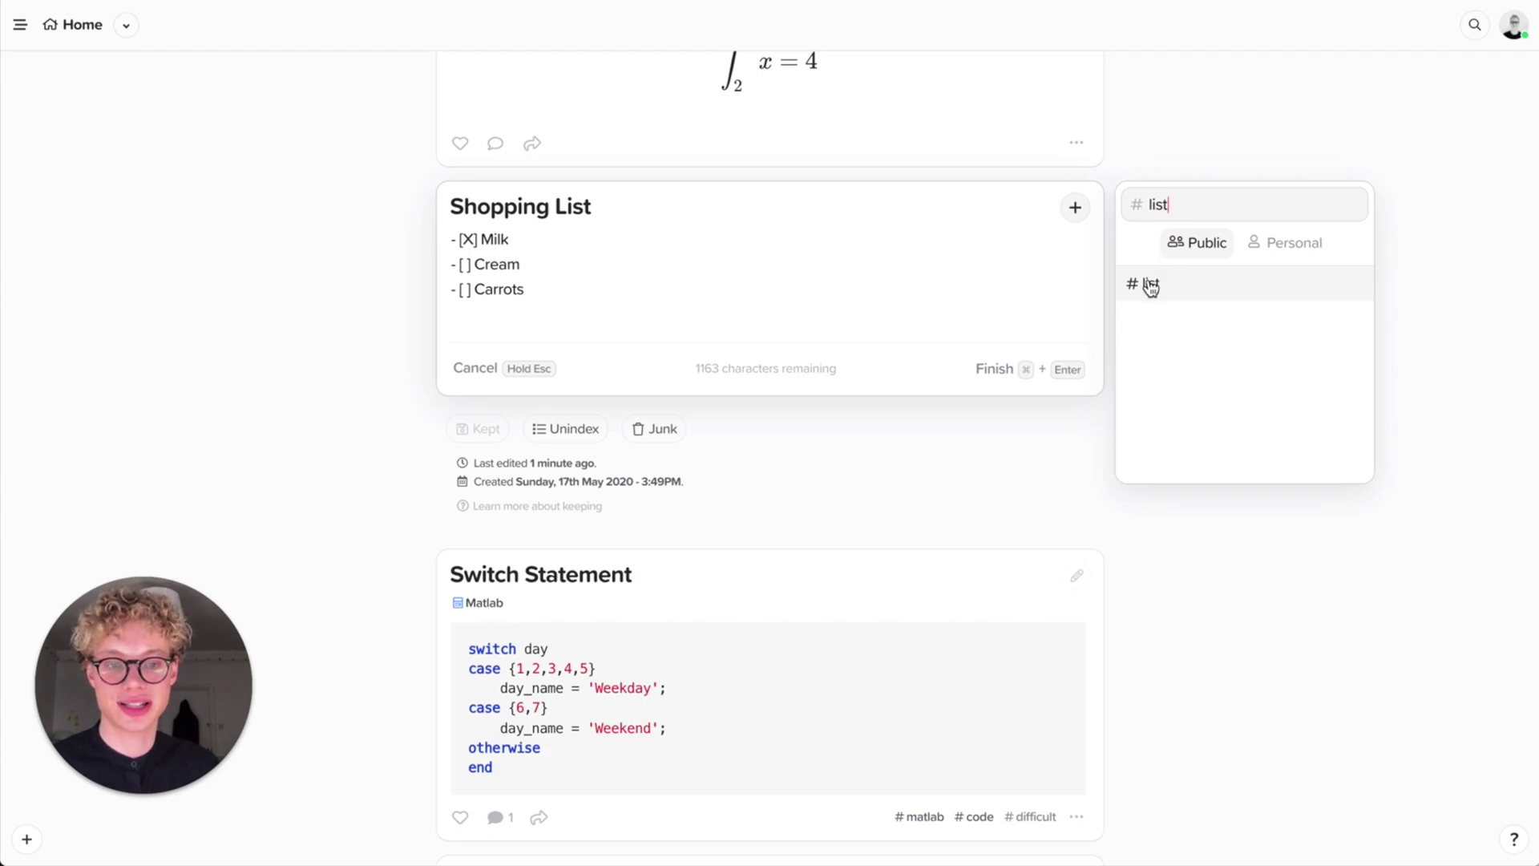
click(1151, 286)
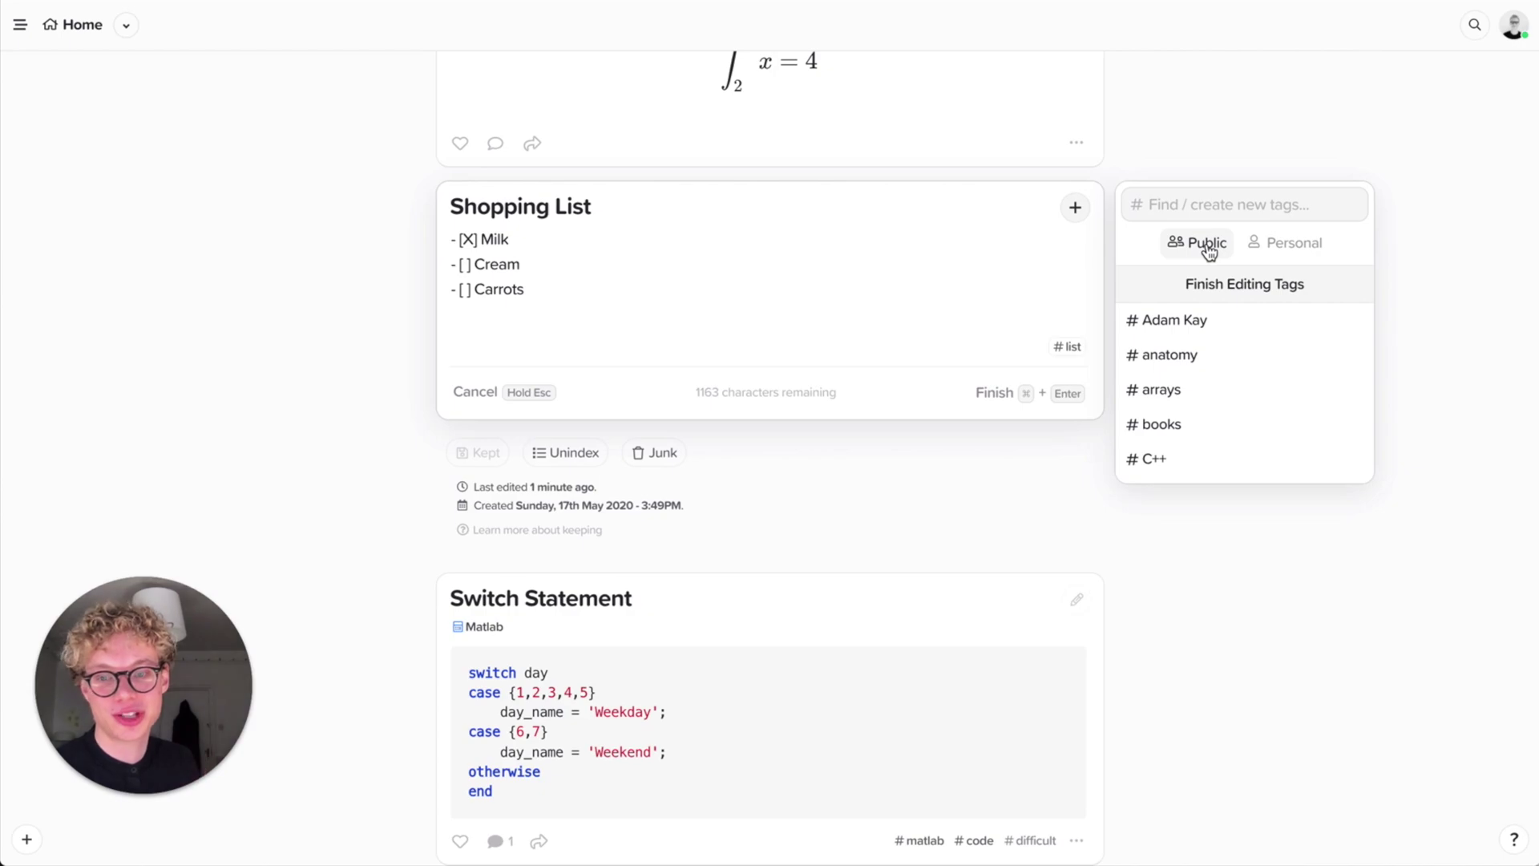
Switch the #list tag to Personal and back to Public Tag.
click(1265, 247)
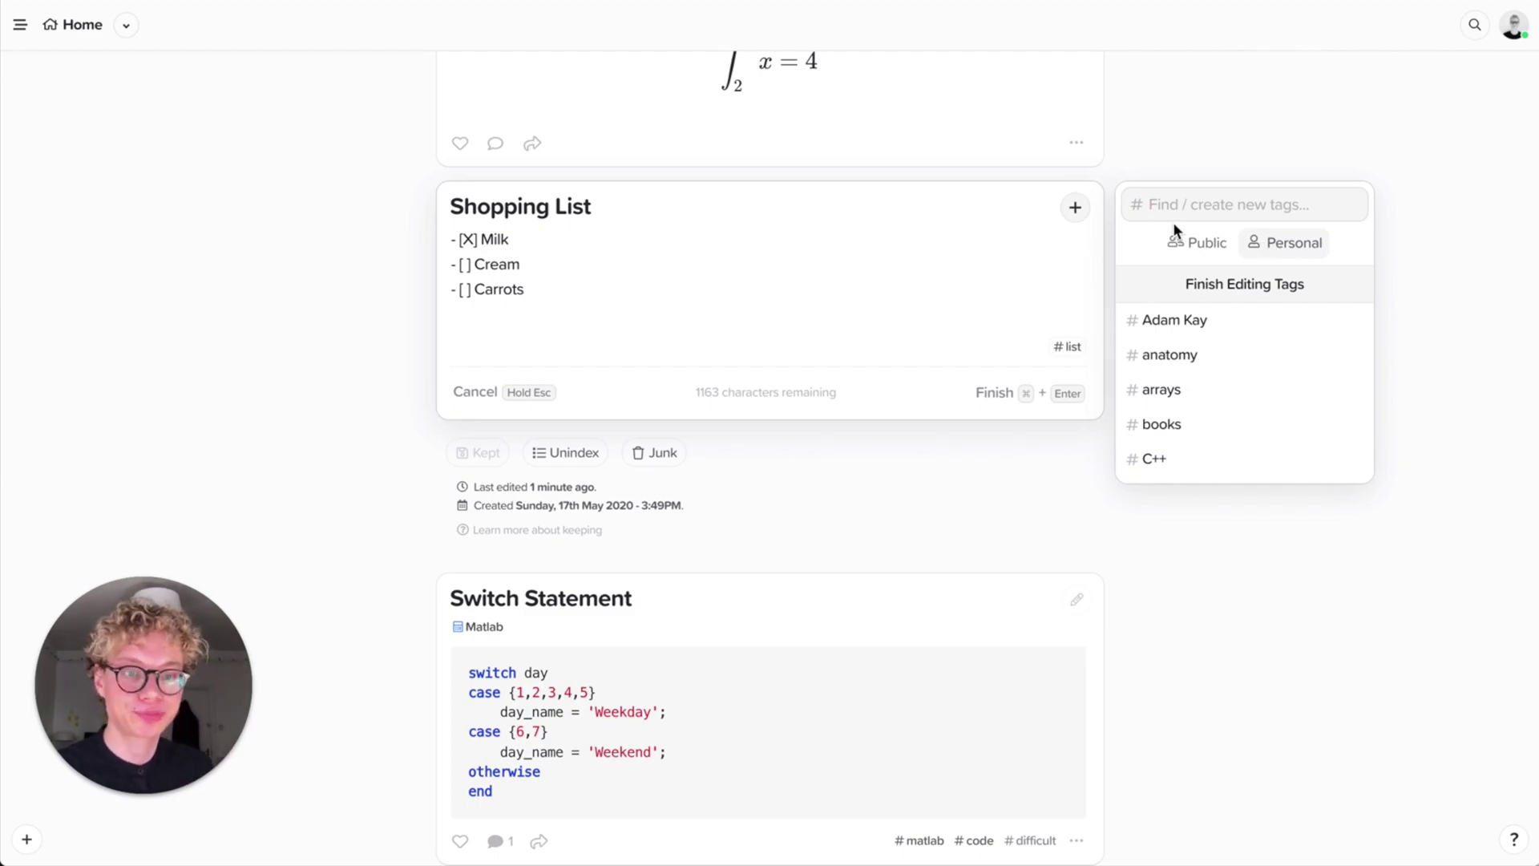
click(1050, 313)
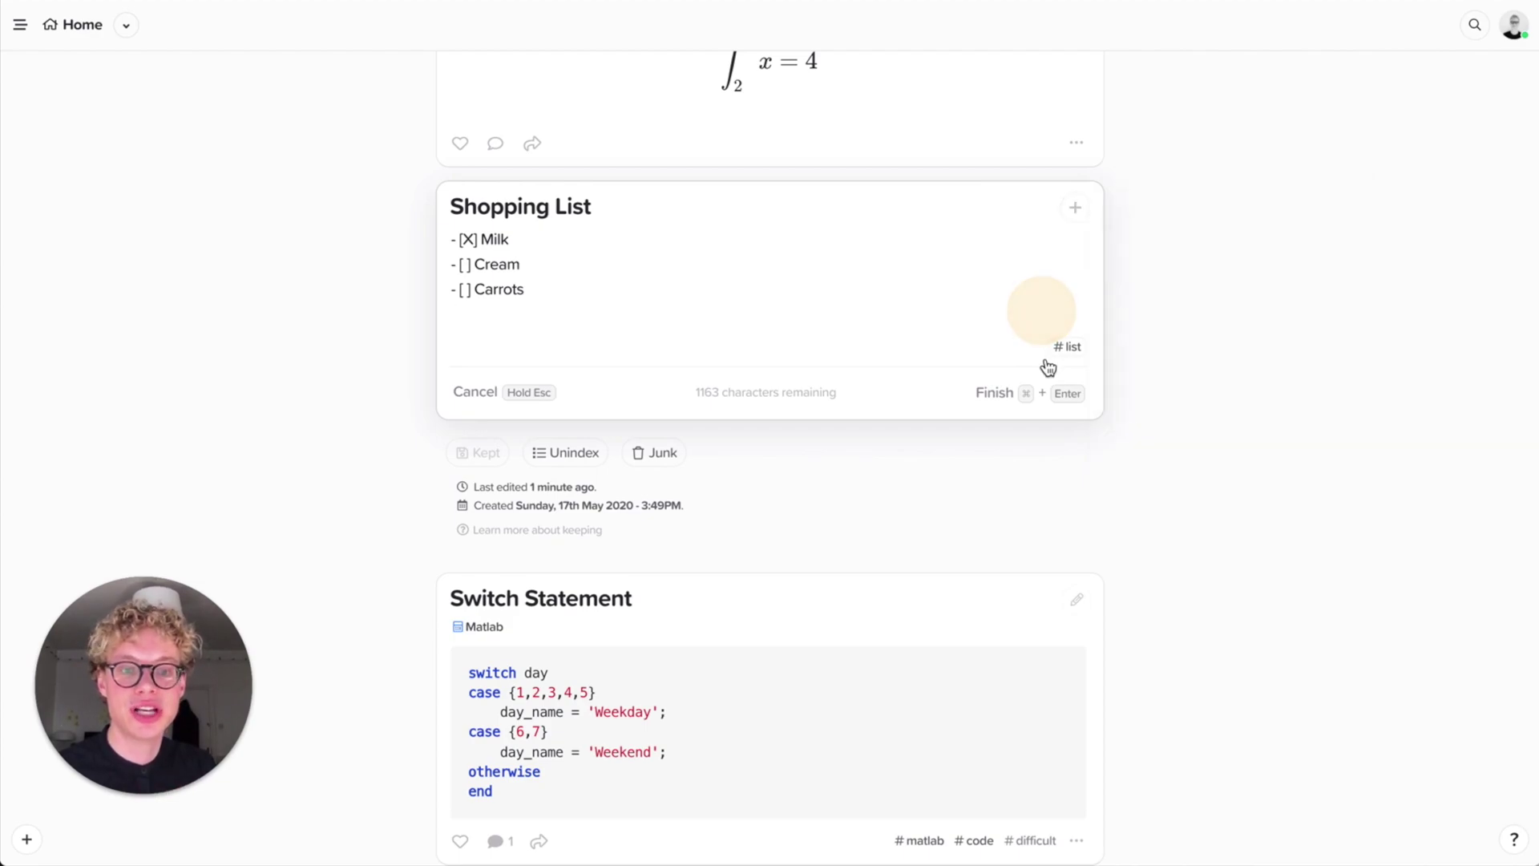
click(1066, 346)
click(1247, 398)
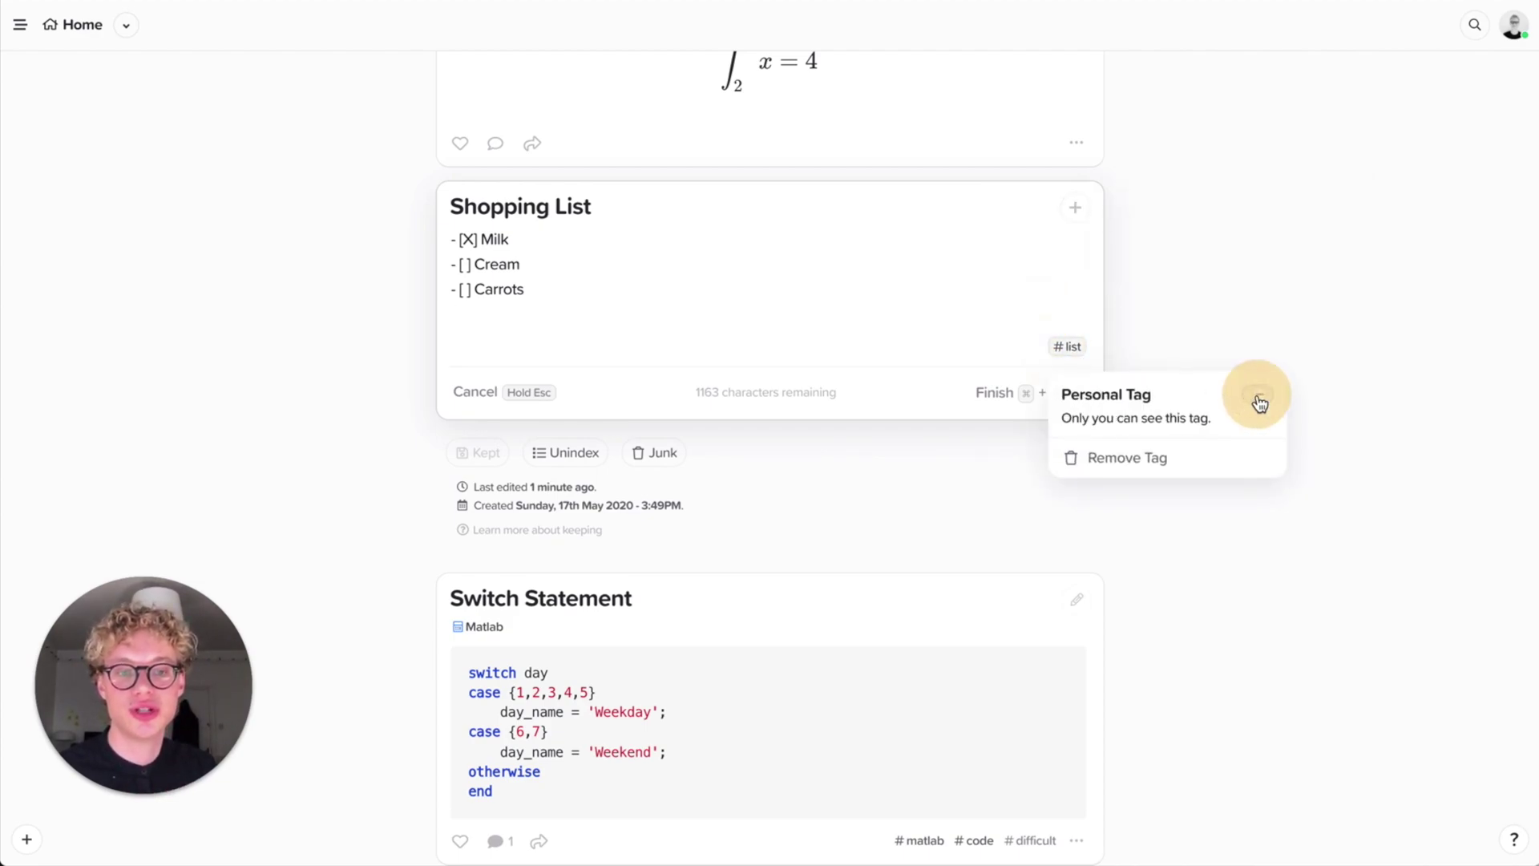
click(1255, 396)
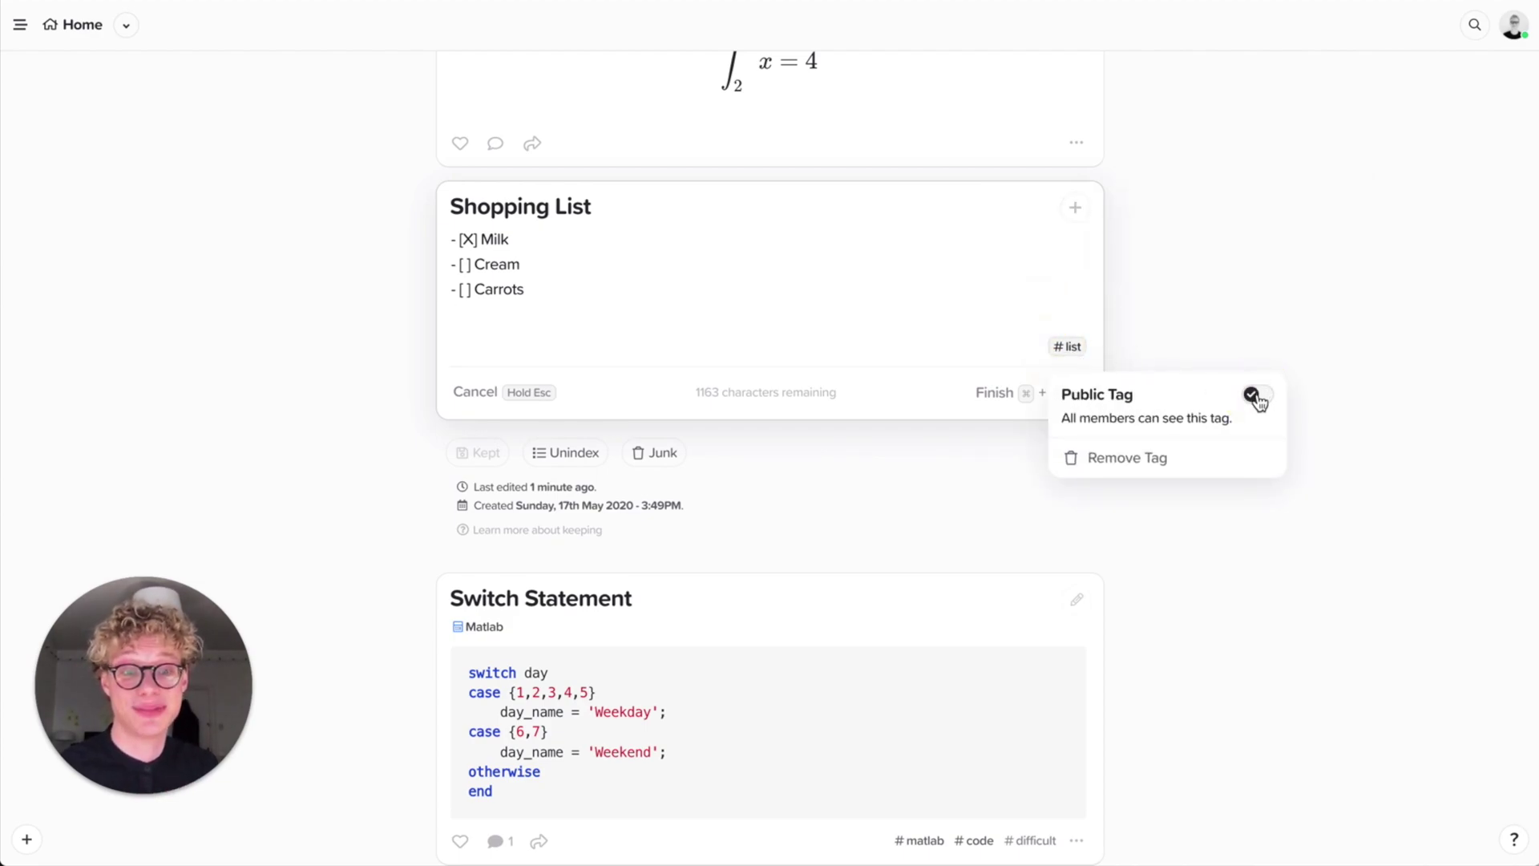
click(962, 357)
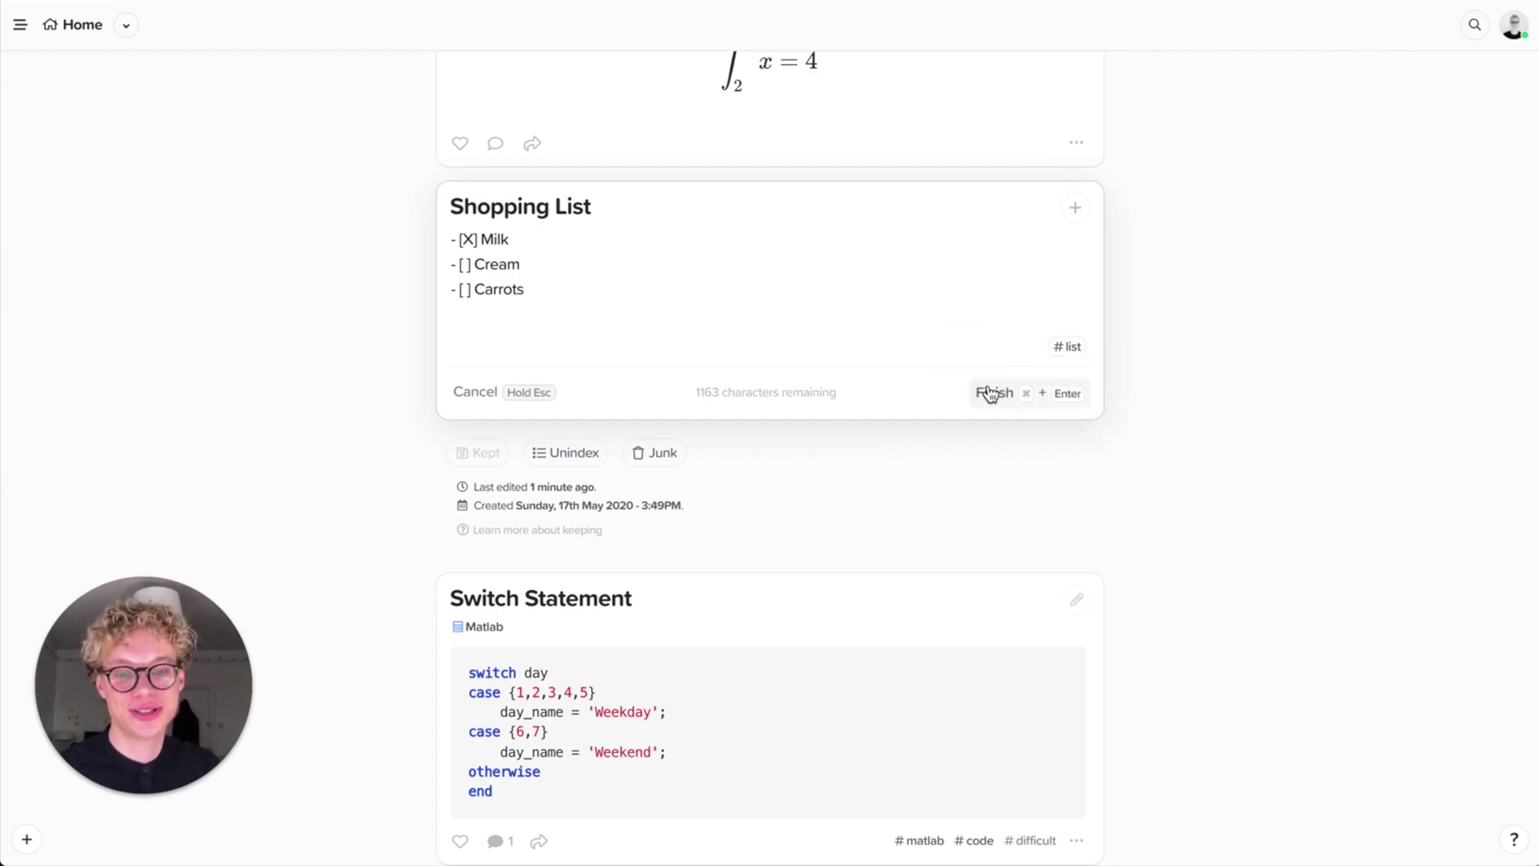
Save the Shopping List checklist, filter the feed by #code, then clear the filter.
click(991, 390)
scroll(976, 454, down, 3)
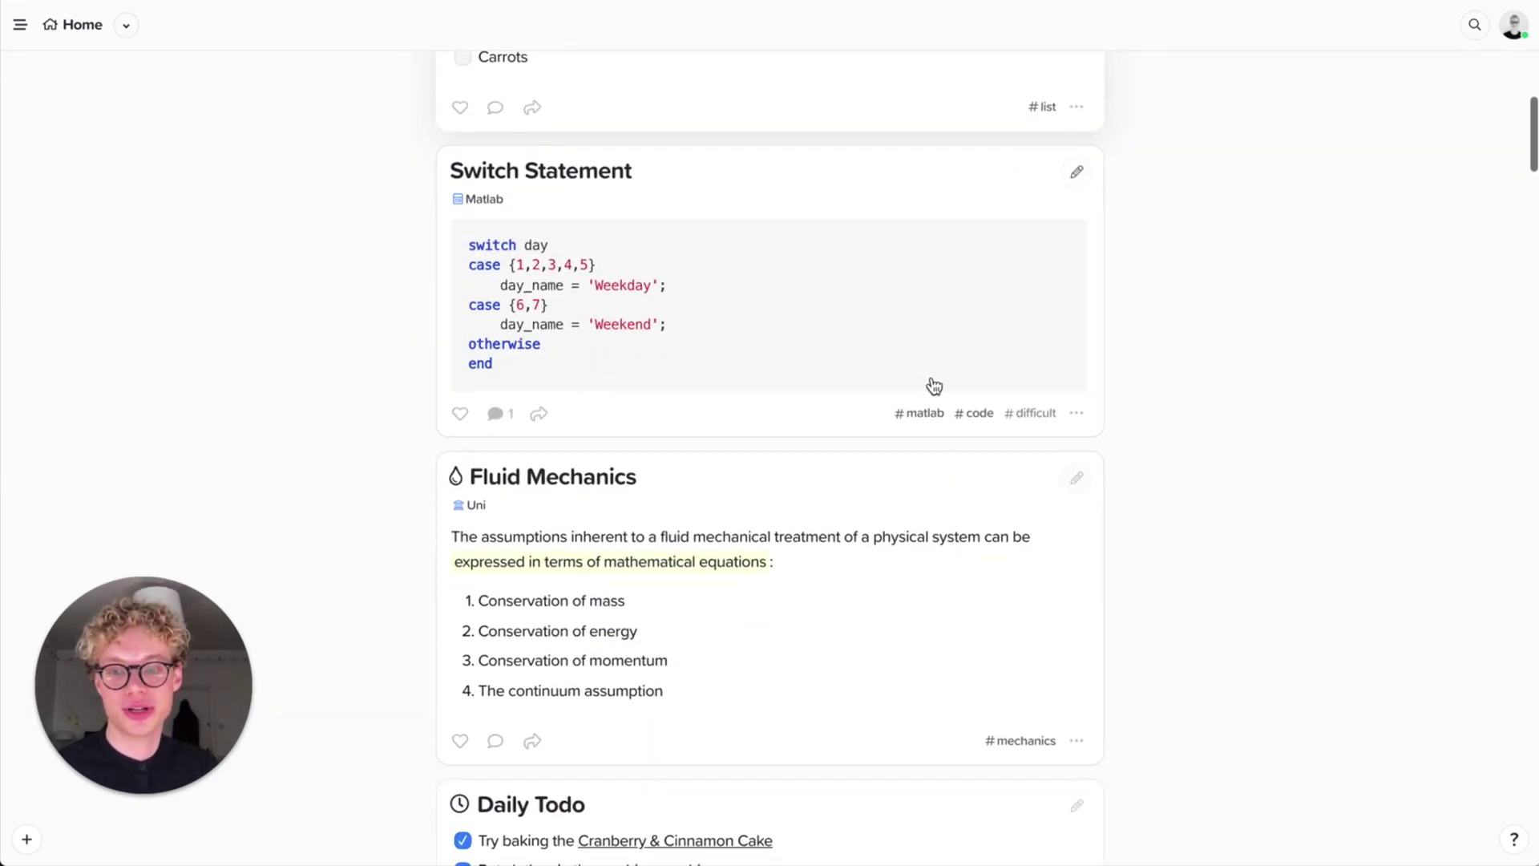
click(977, 423)
scroll(1006, 521, down, 5)
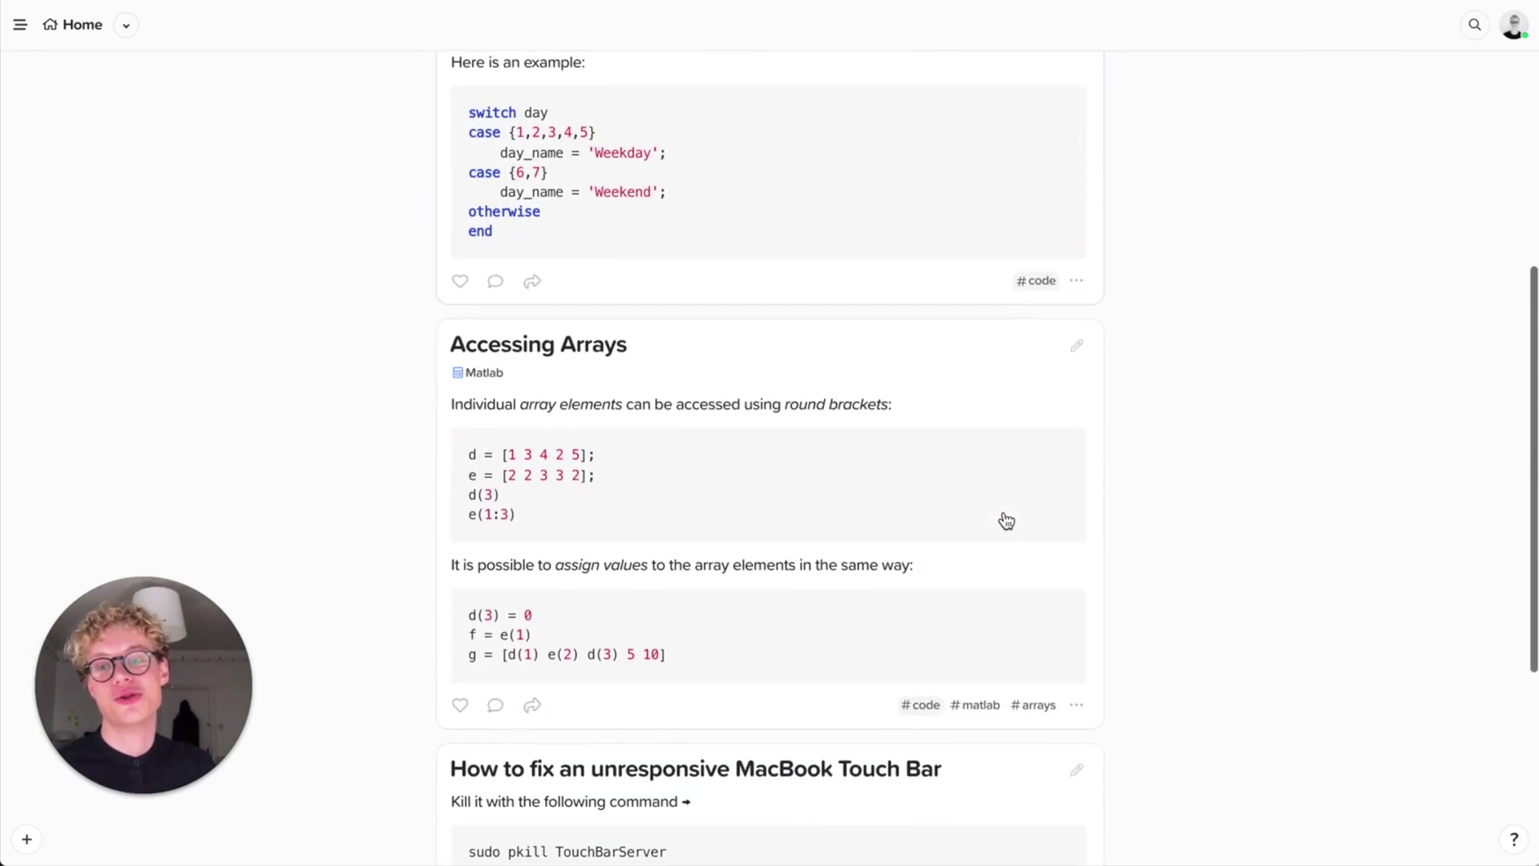
scroll(1006, 521, down, 4)
scroll(1003, 519, up, 9)
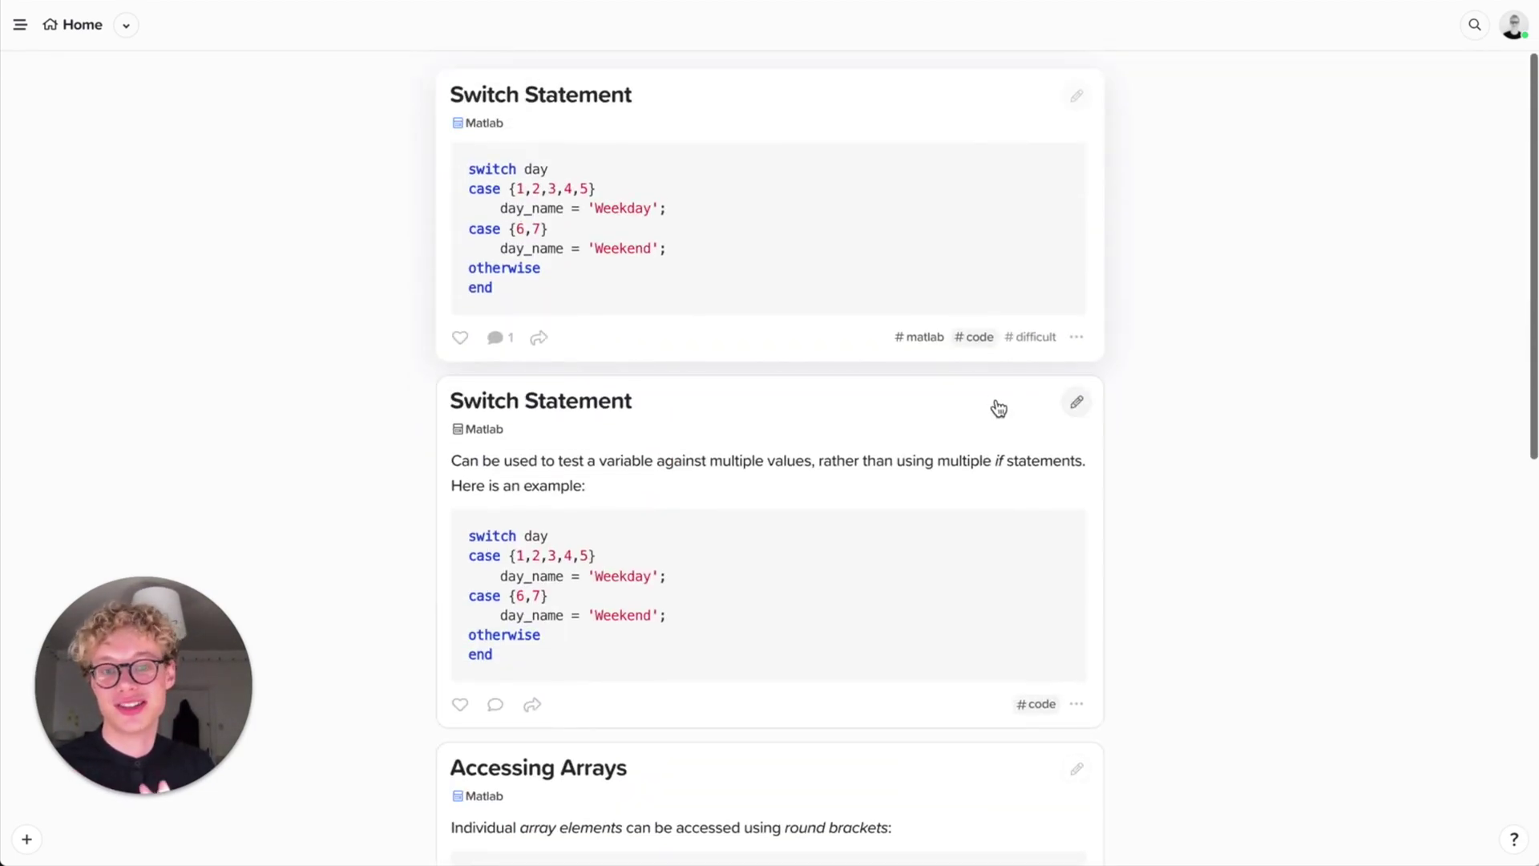
click(974, 336)
scroll(1162, 393, down, 3)
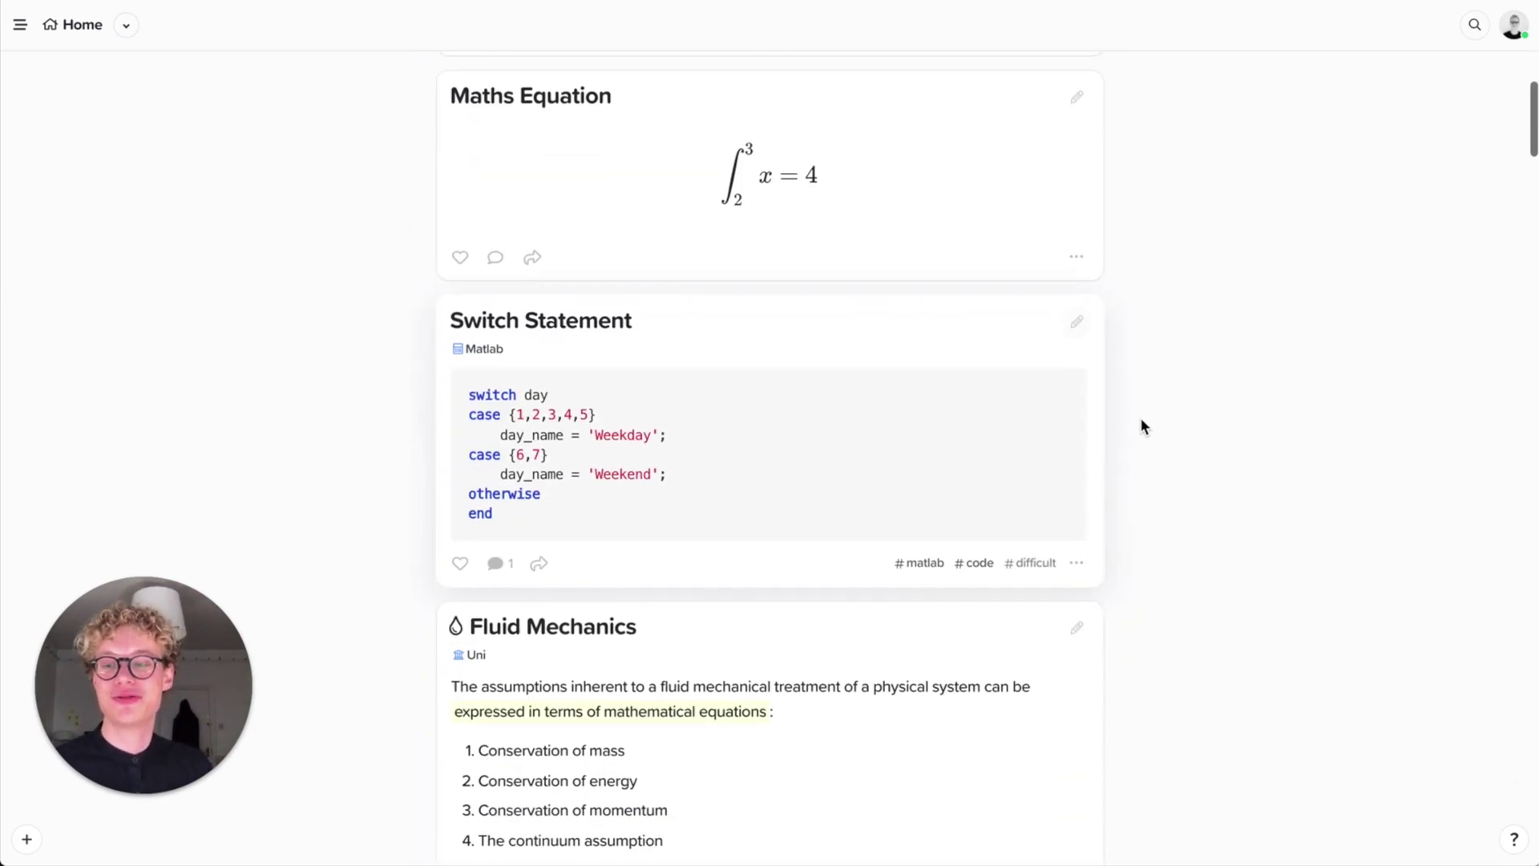
scroll(1142, 419, up, 3)
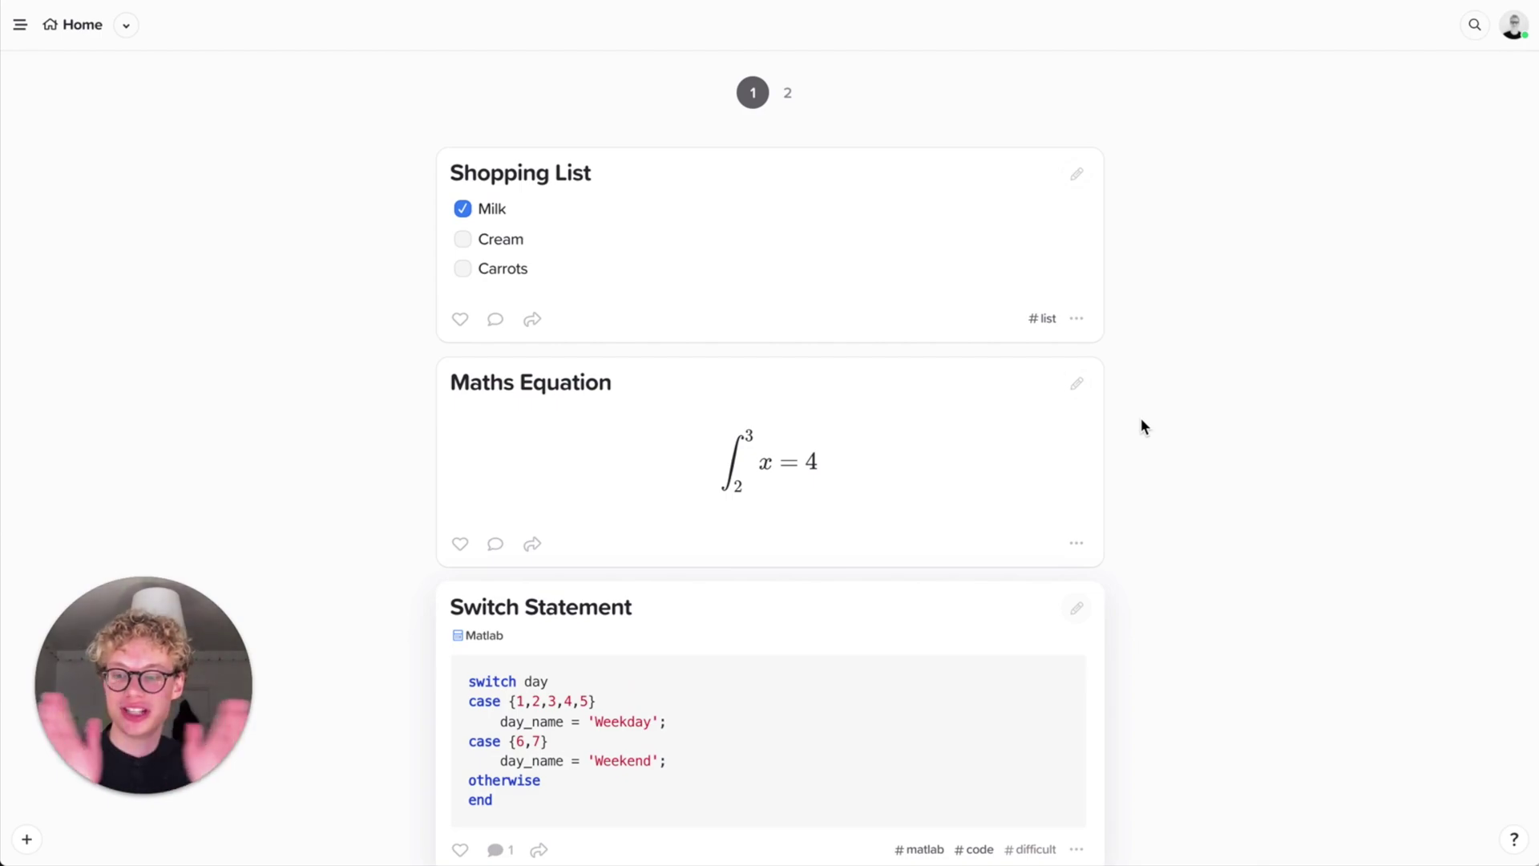
Edit the Shopping List card, add a new line, and try Recipes as its parent.
click(1076, 175)
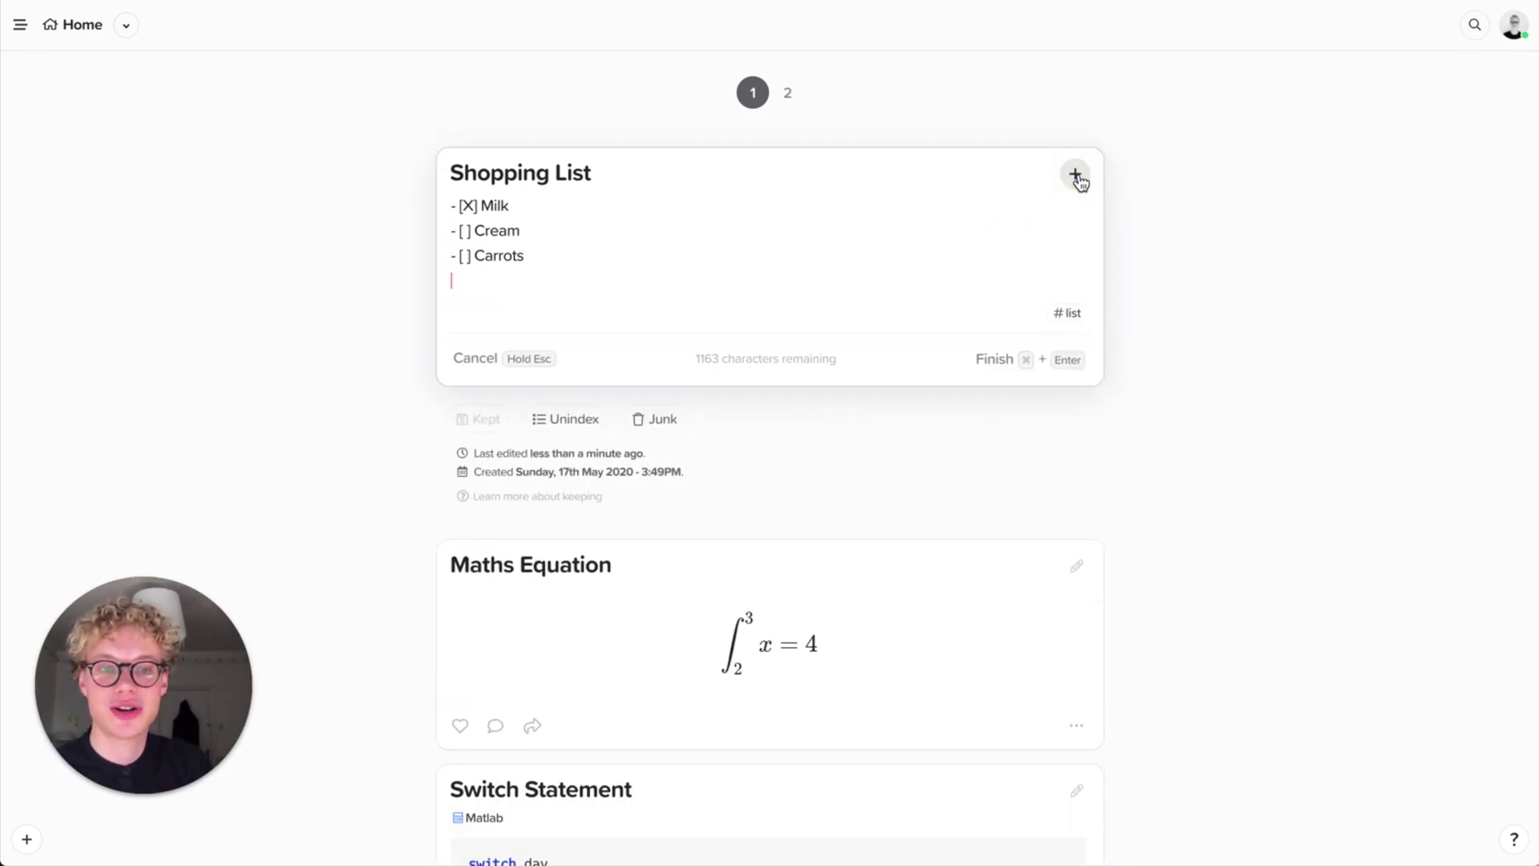
click(1078, 182)
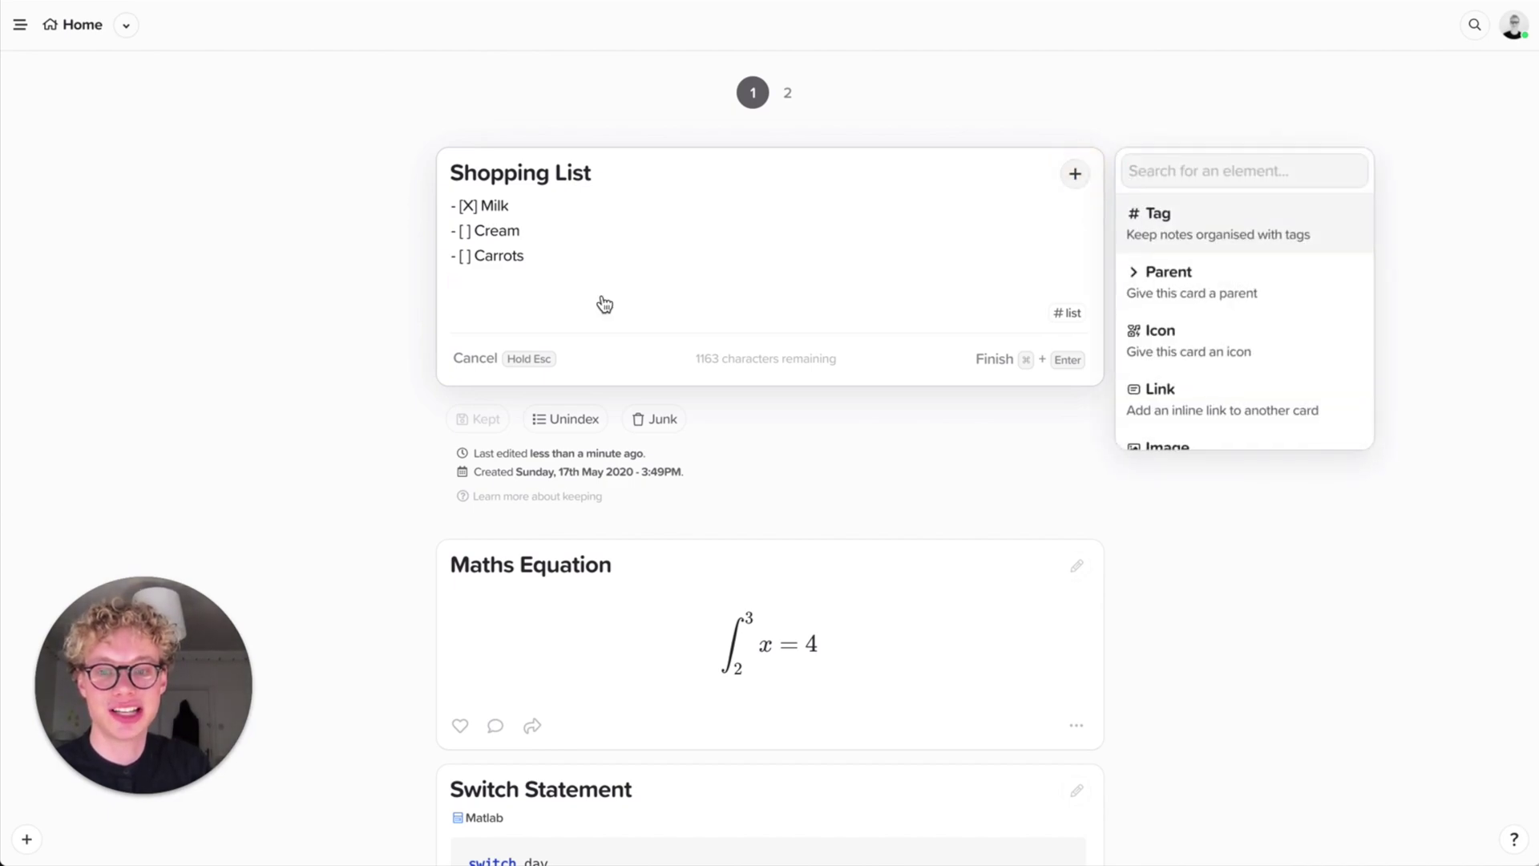
click(572, 274)
key(Return)
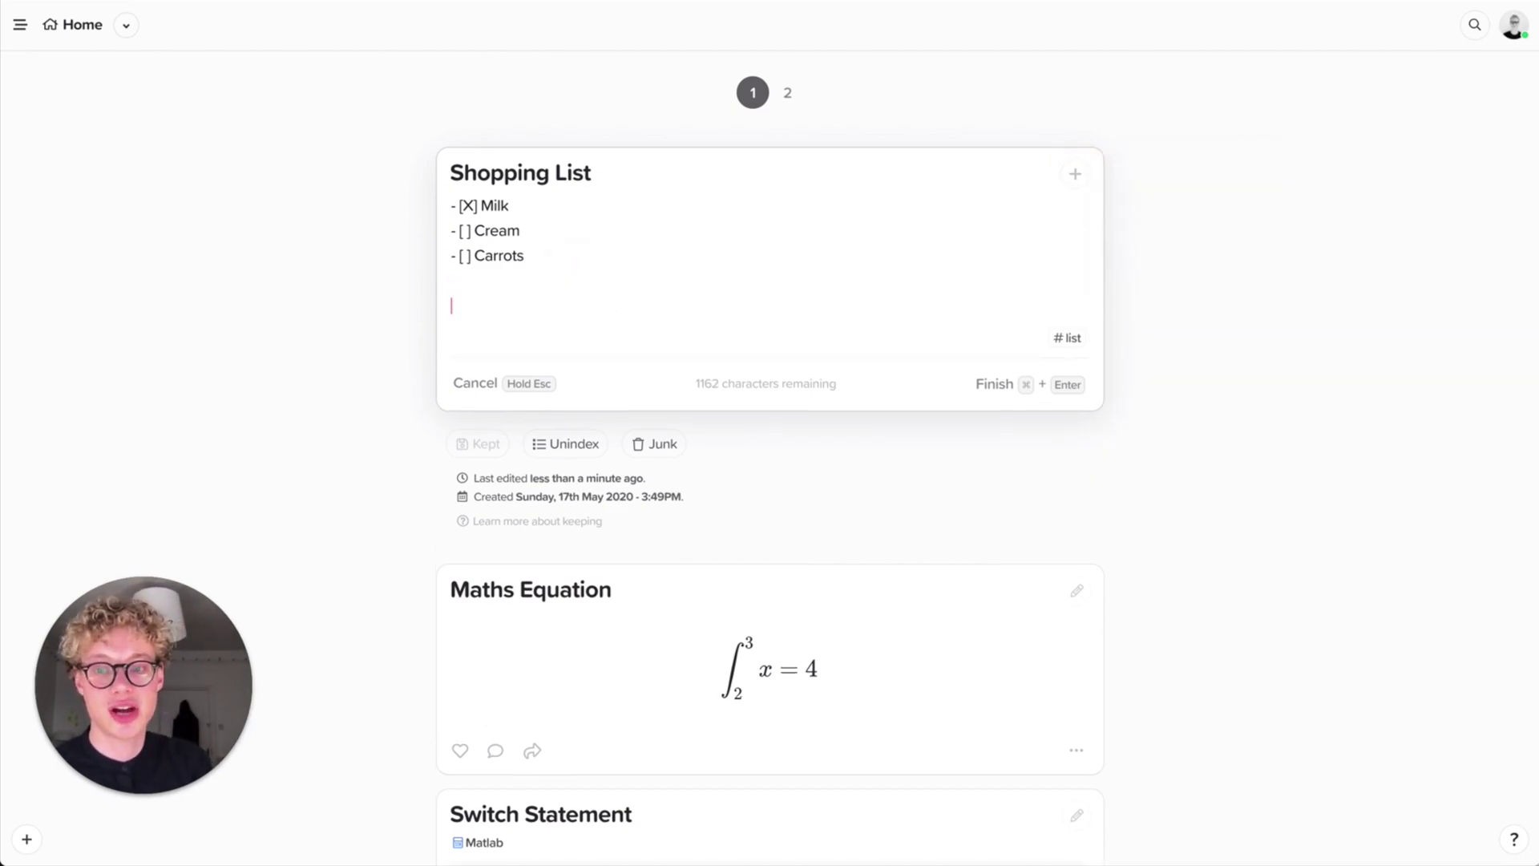
click(1074, 174)
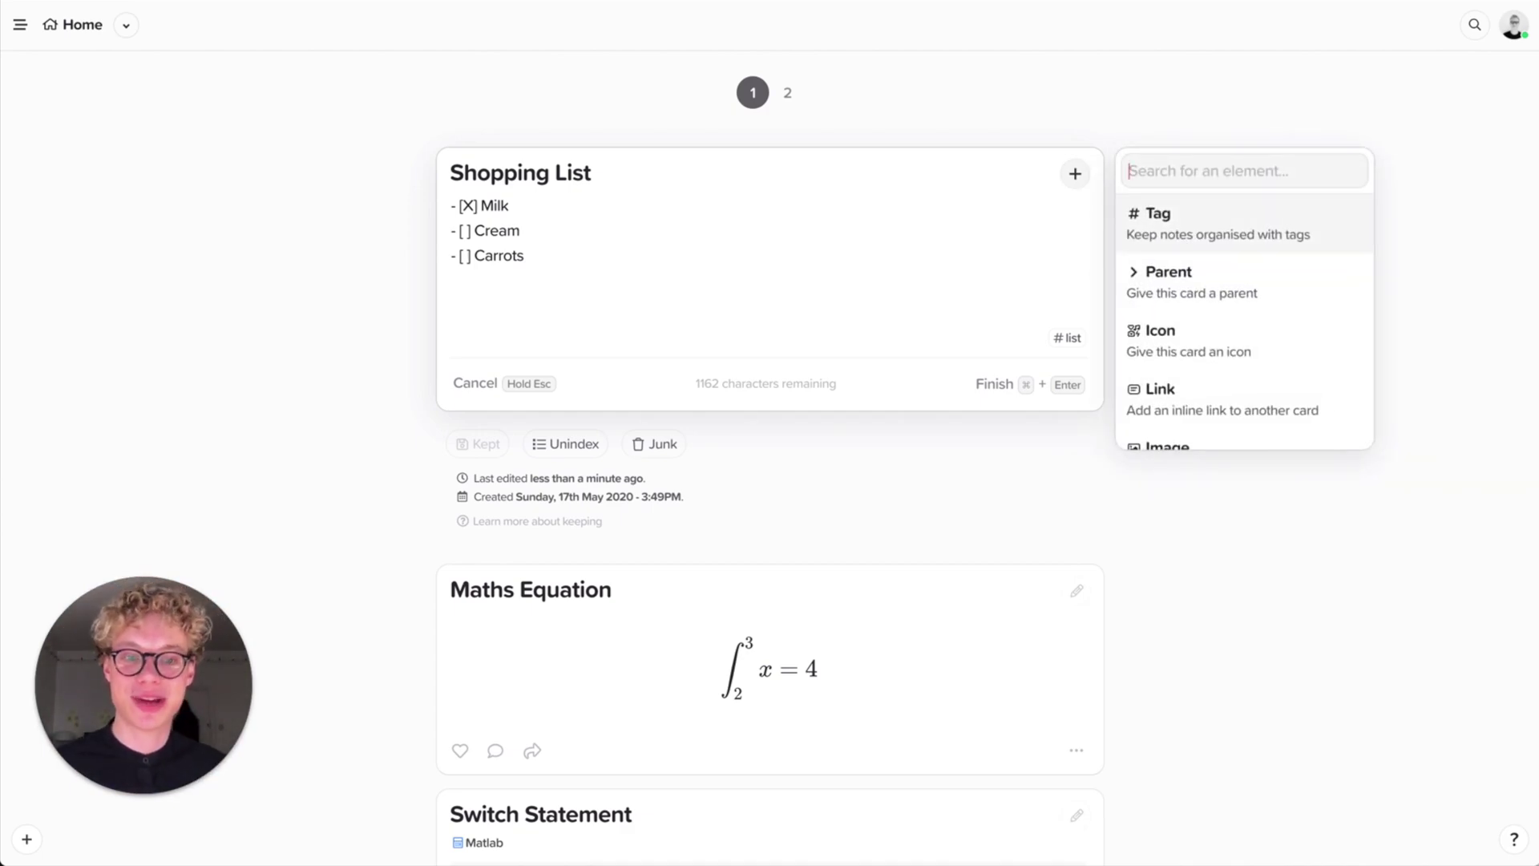
click(1172, 280)
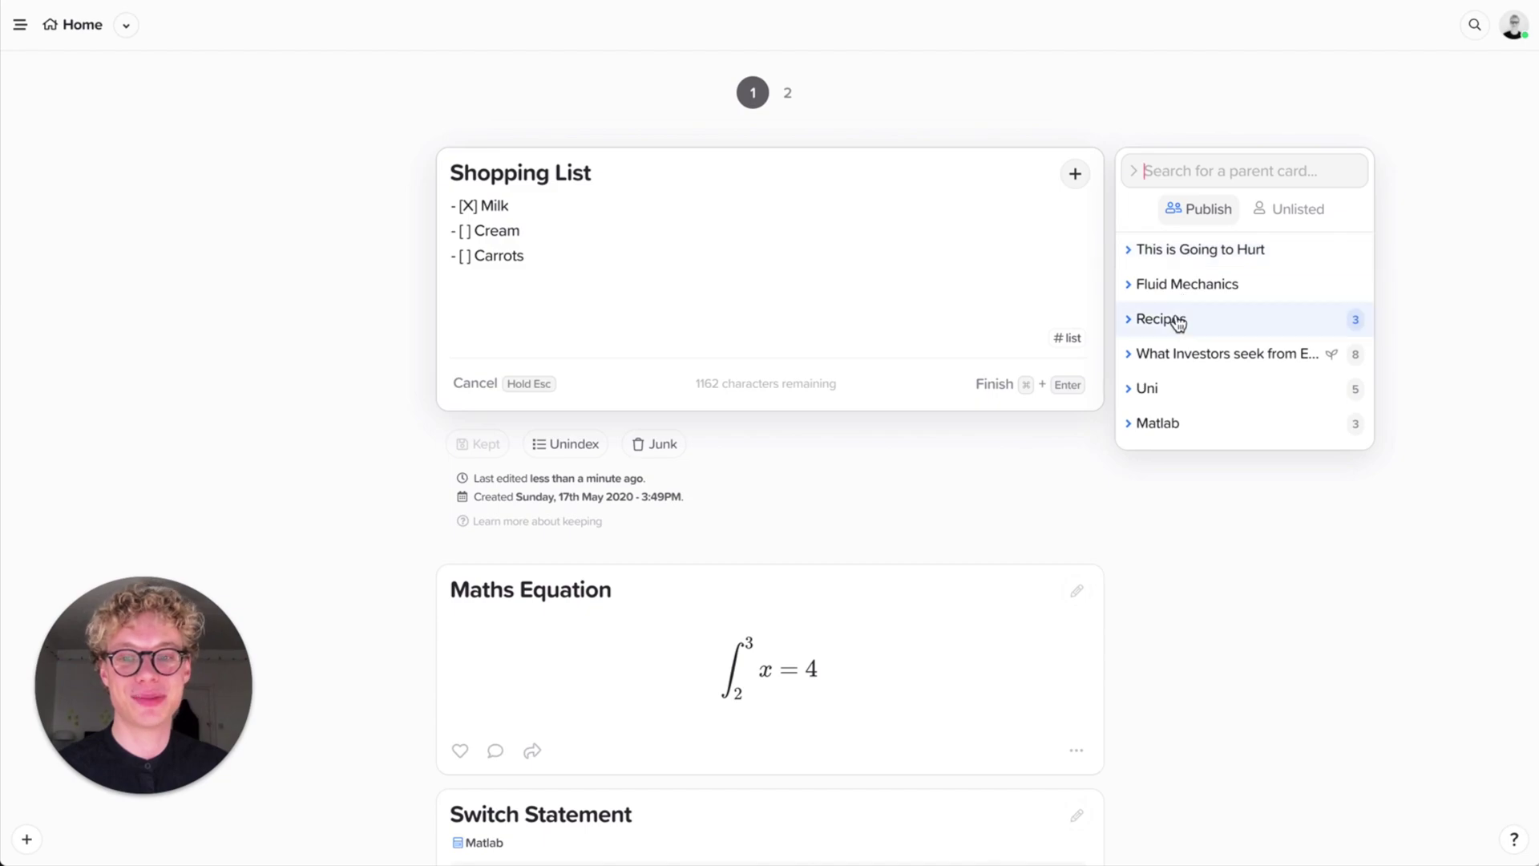
scroll(1168, 343, down, 1)
click(1158, 306)
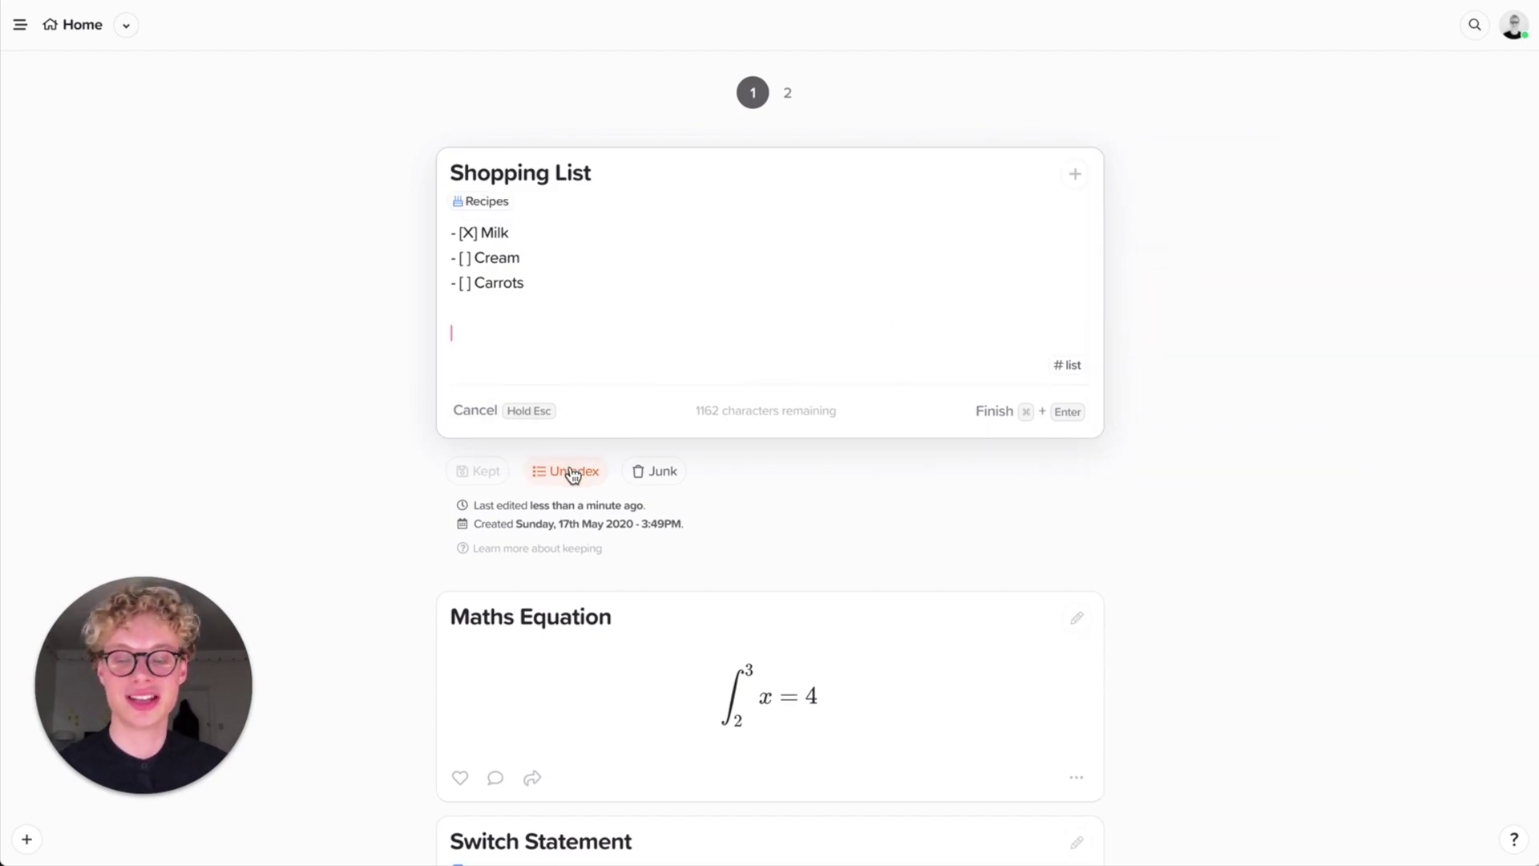
Cancel the Recipes parent, then reopen the card with its element list showing.
click(508, 420)
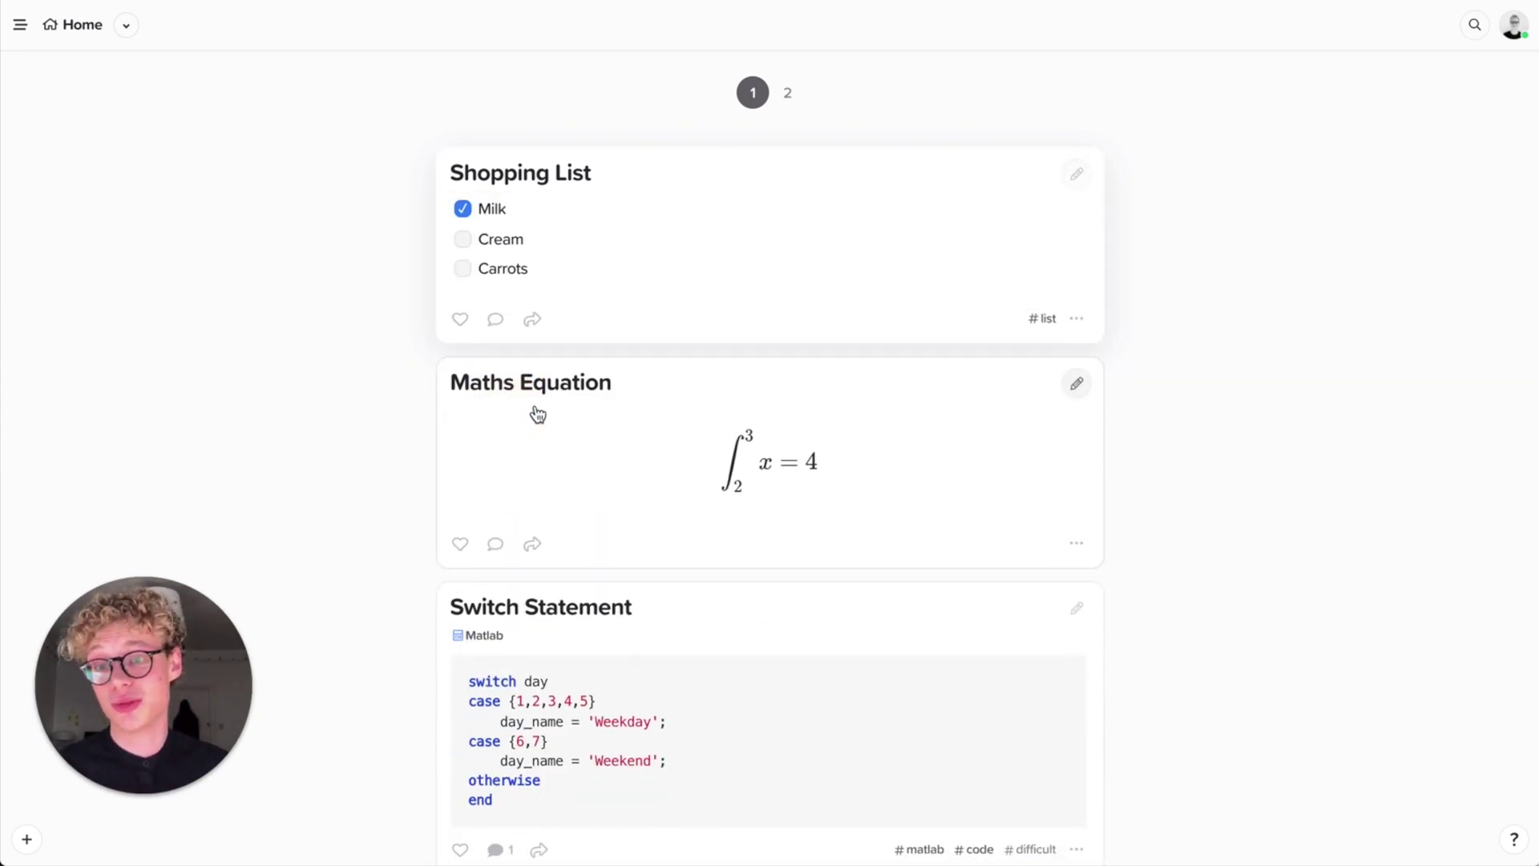
click(1077, 174)
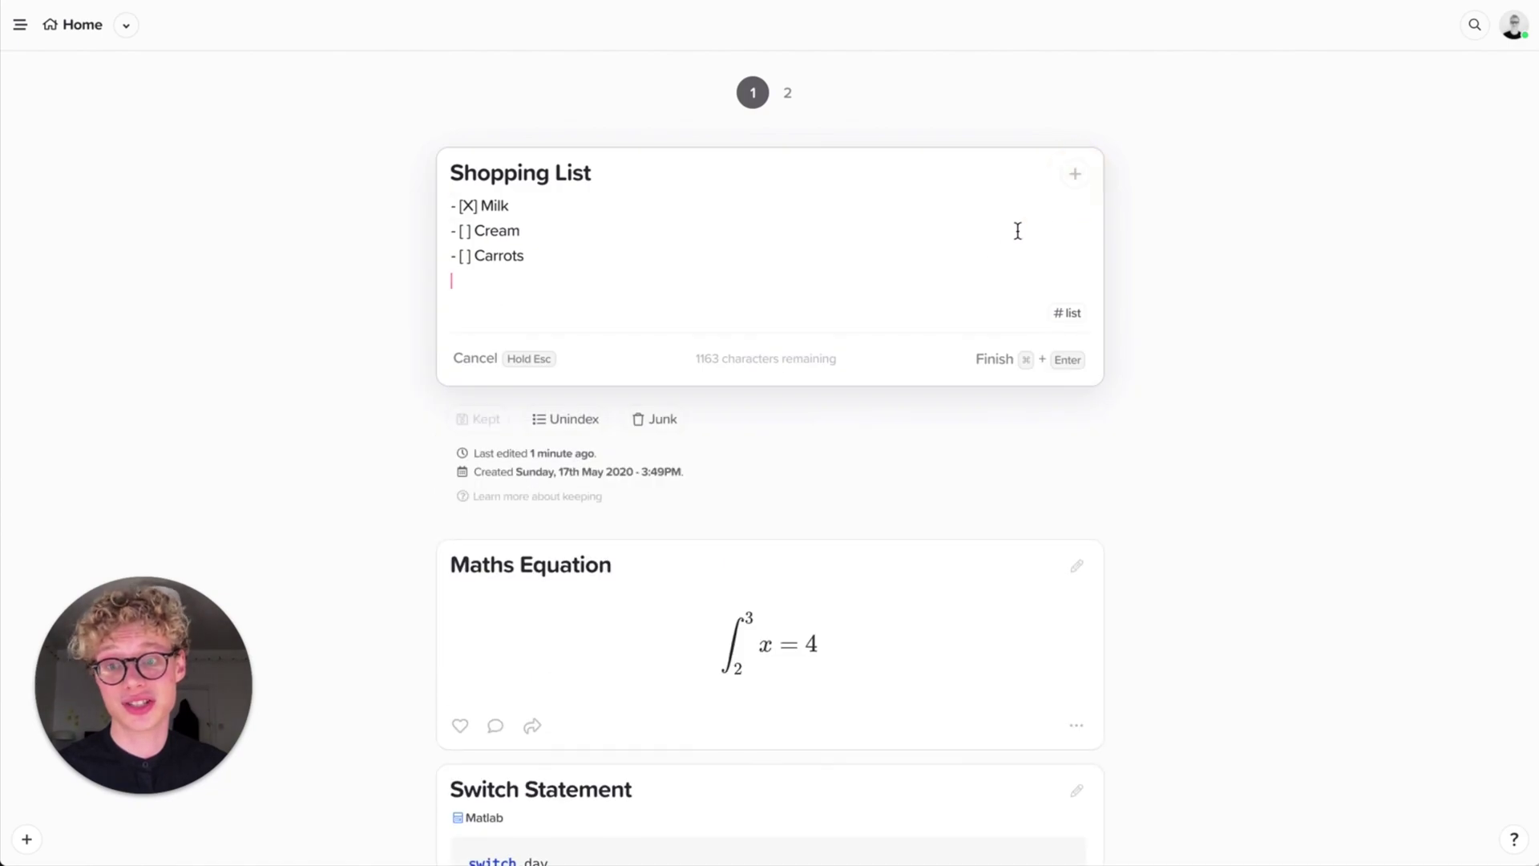
key(Return)
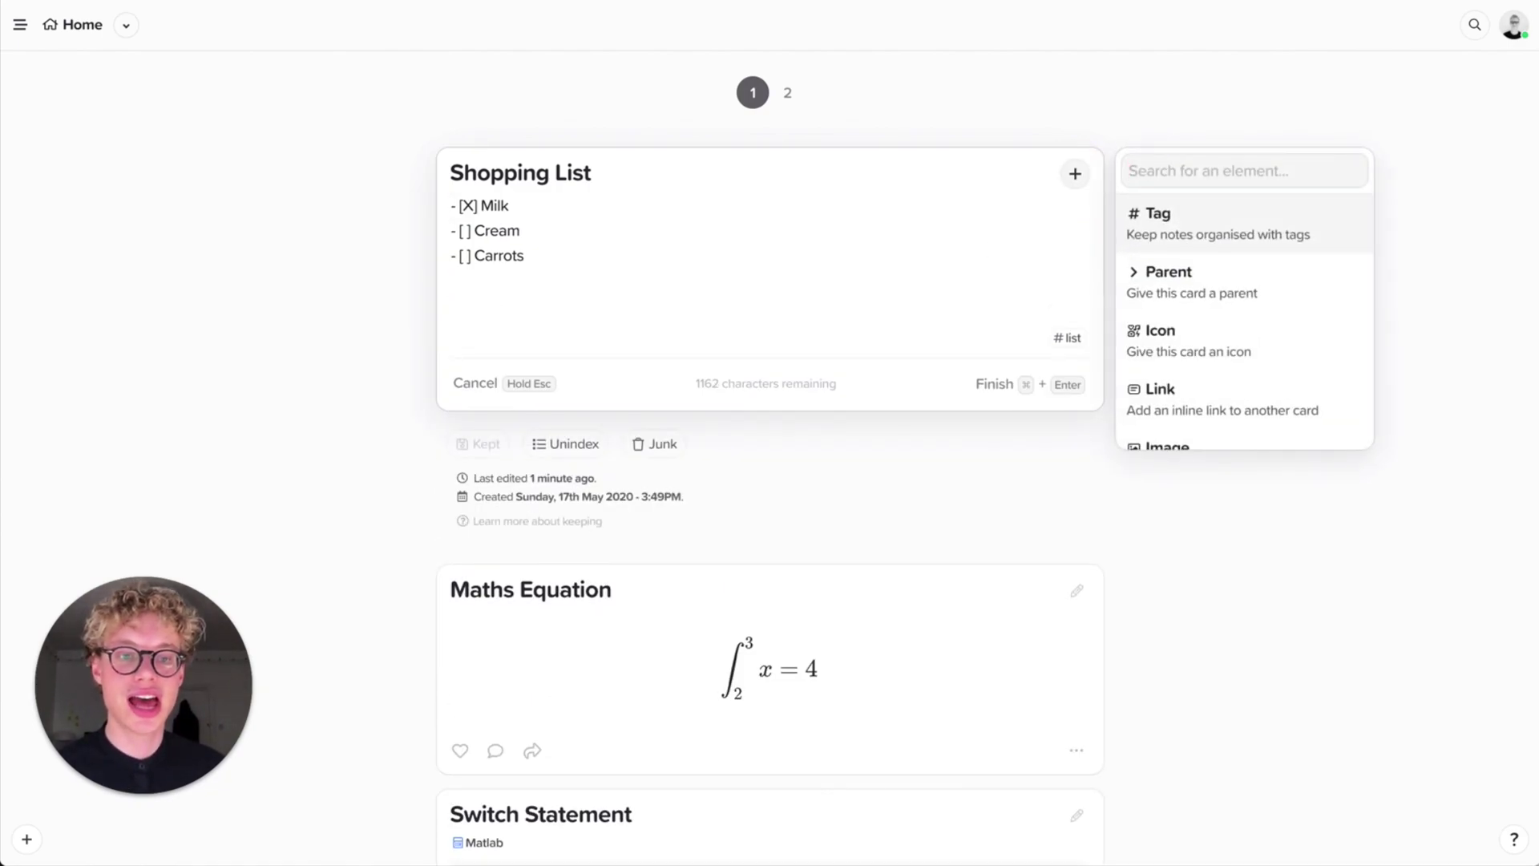
Give the Shopping List card the Clipboard List icon, found by searching 'lis'.
scroll(1136, 353, down, 1)
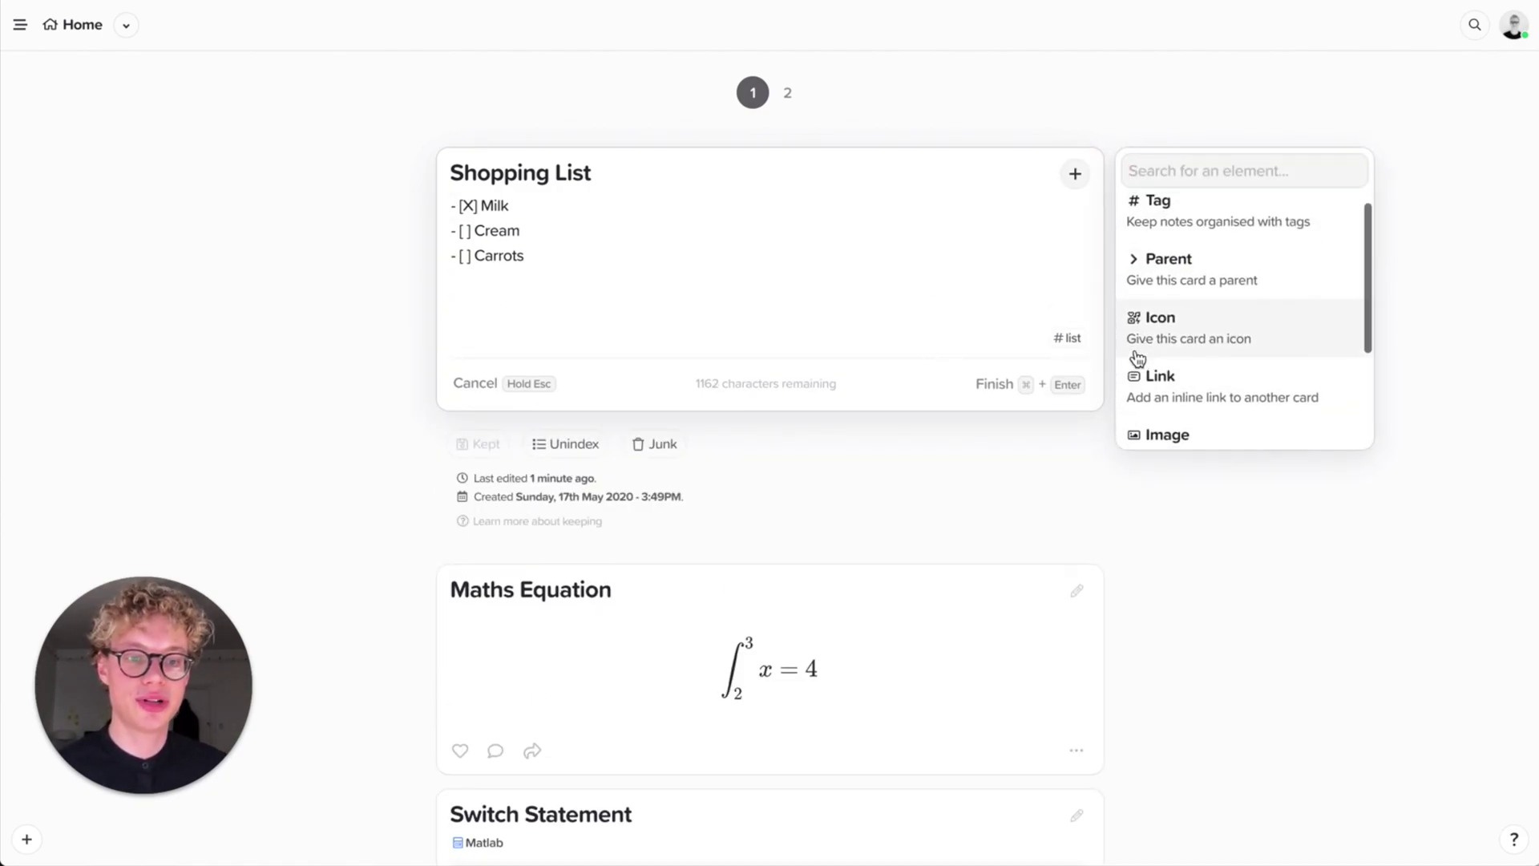
click(1155, 350)
text(lis)
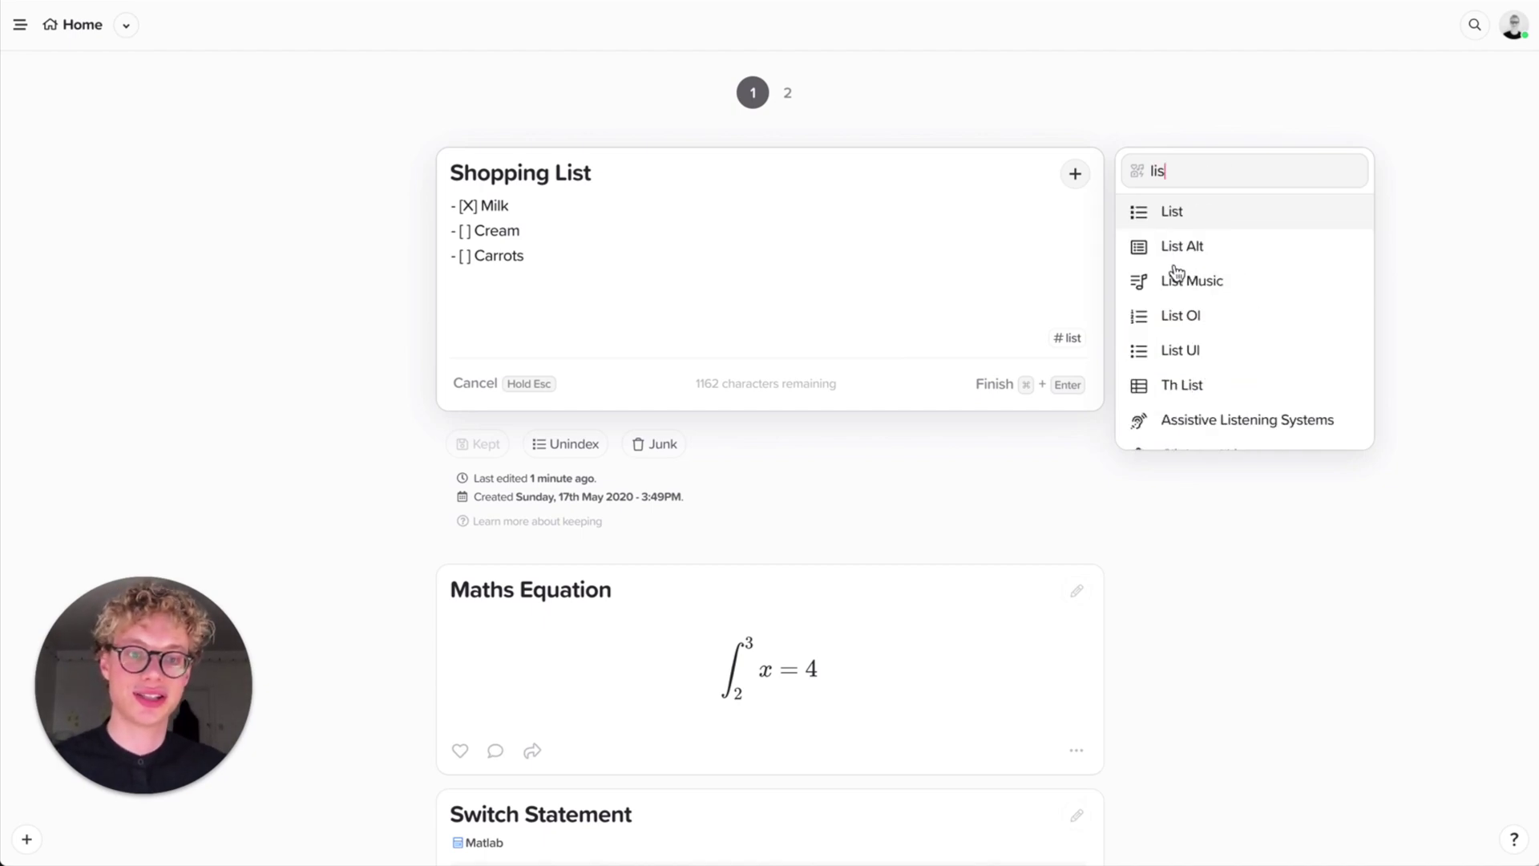
scroll(1182, 351, down, 3)
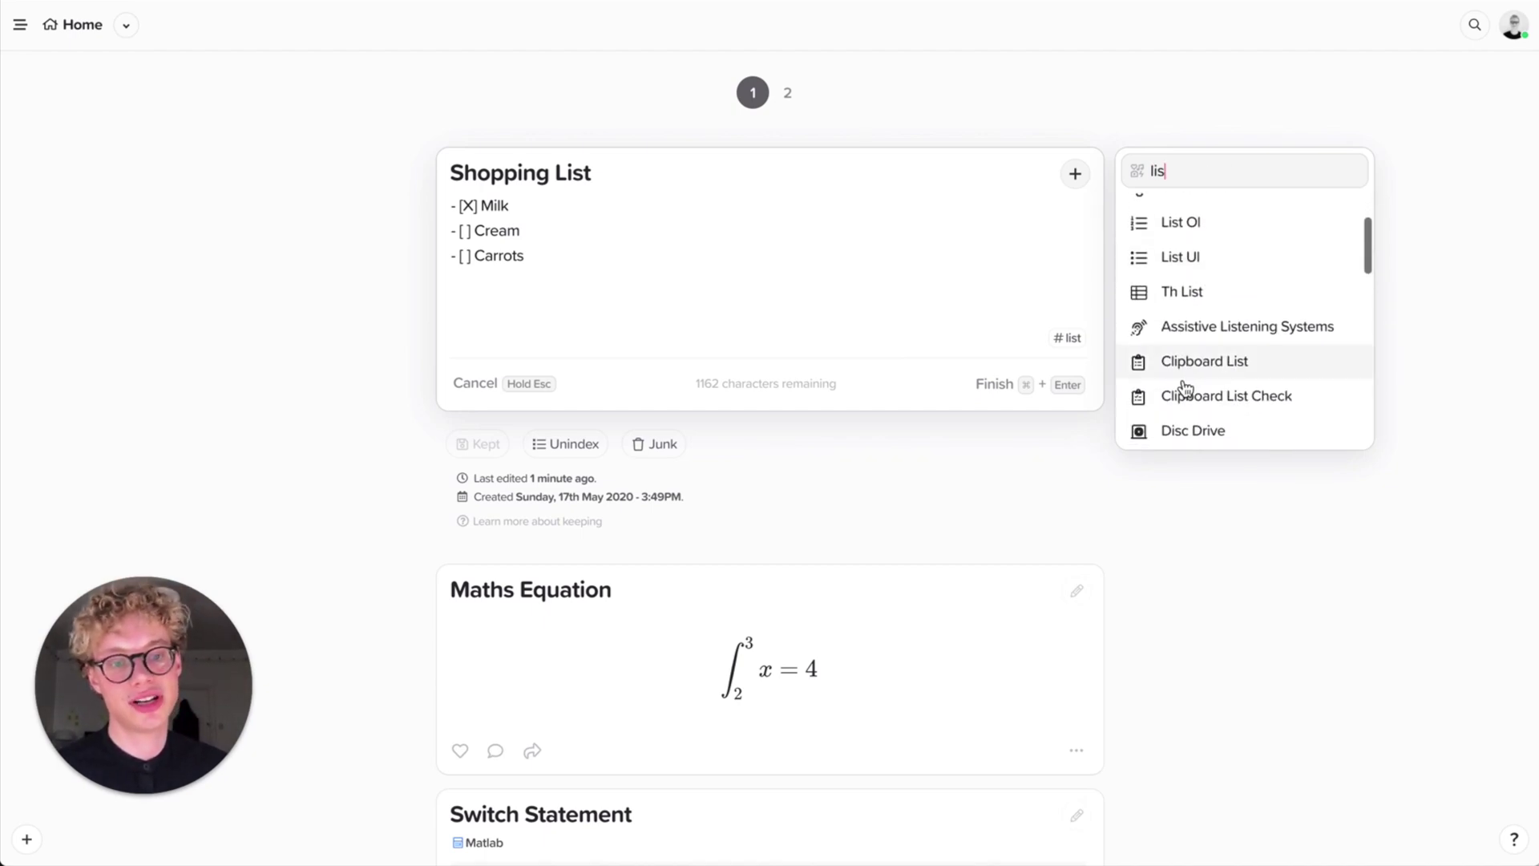
click(1180, 393)
key(Escape)
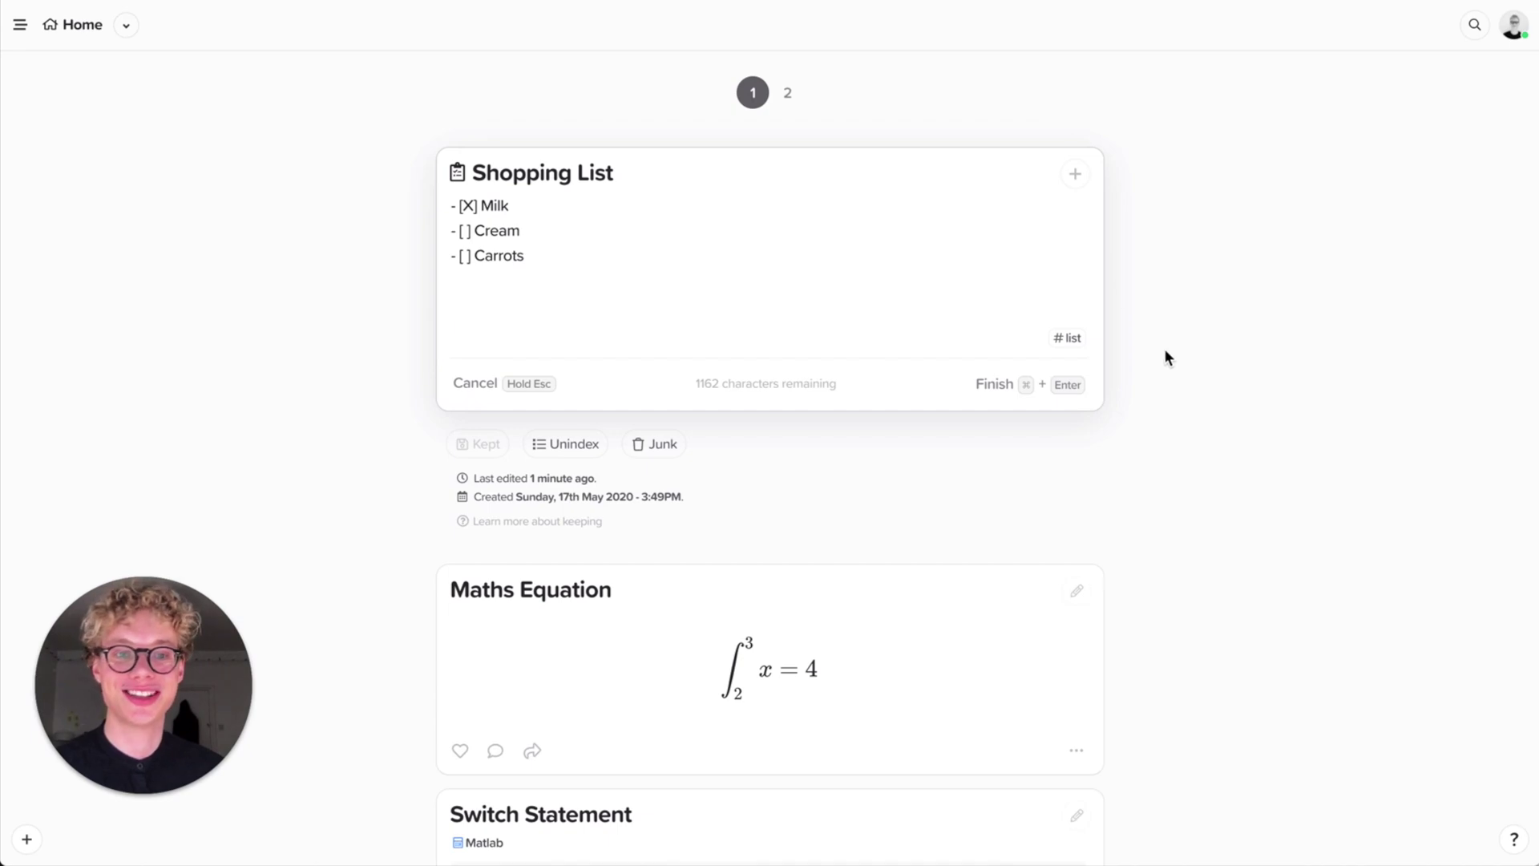
Colour the Shopping List card blue.
click(1075, 173)
scroll(1192, 398, down, 2)
scroll(1192, 399, down, 2)
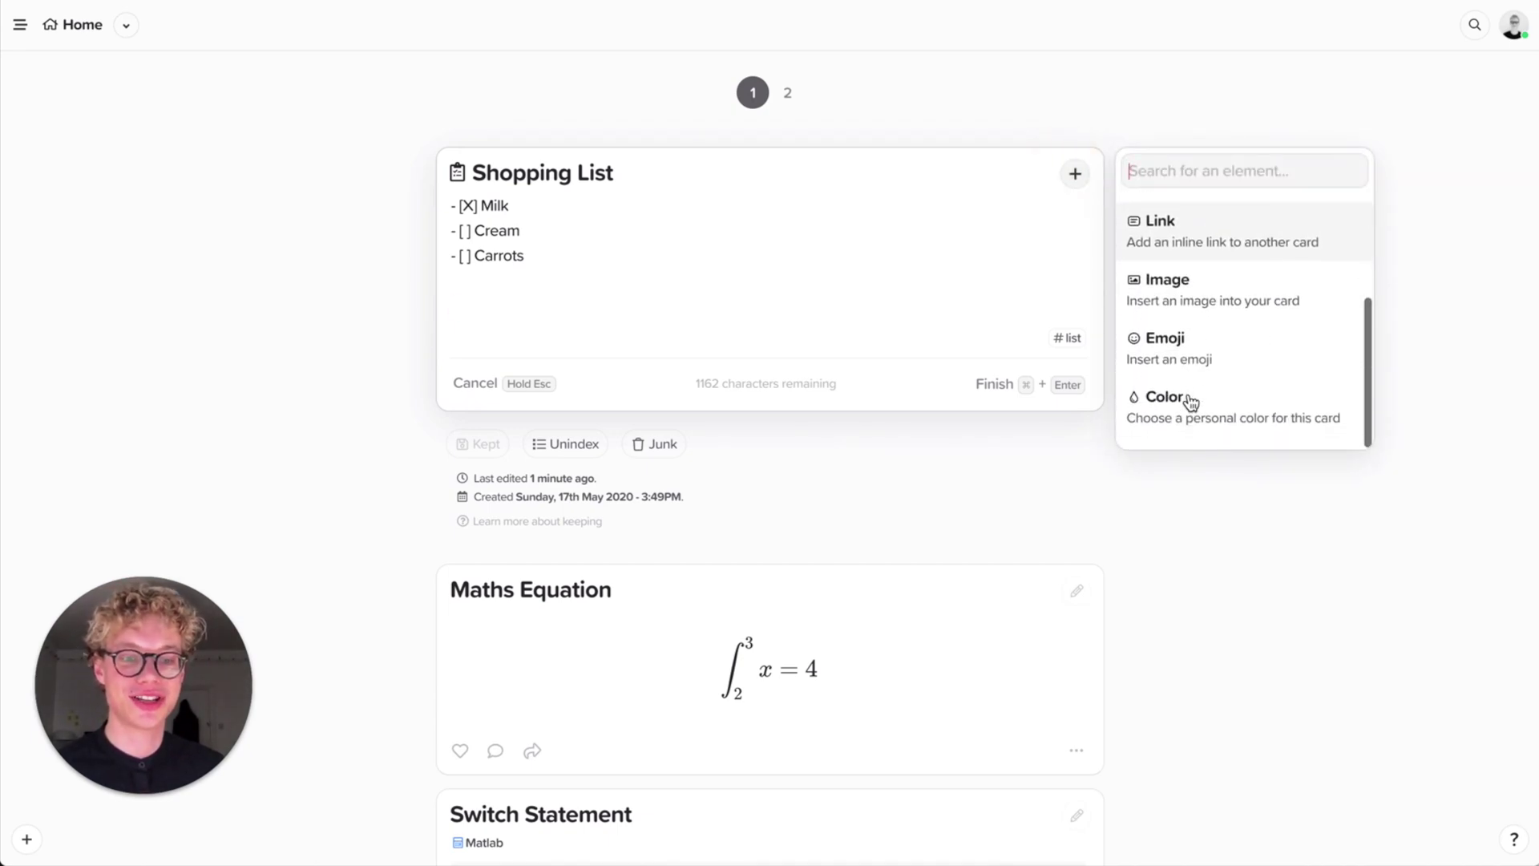
click(1185, 398)
click(1175, 343)
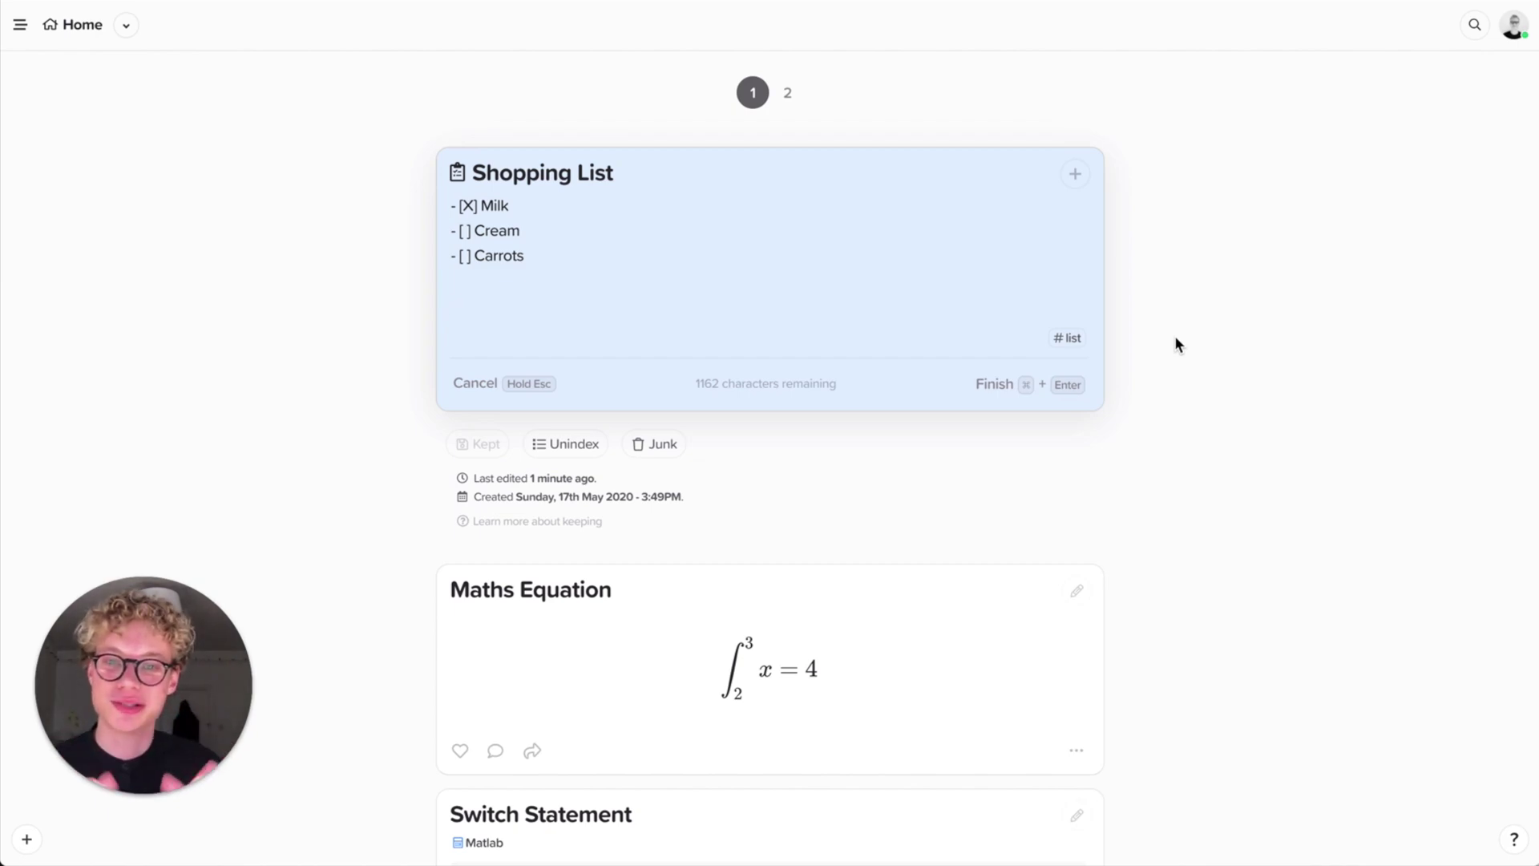
Insert the Heart emoji below the Milk, Cream and Carrots checklist and finish editing.
click(1075, 174)
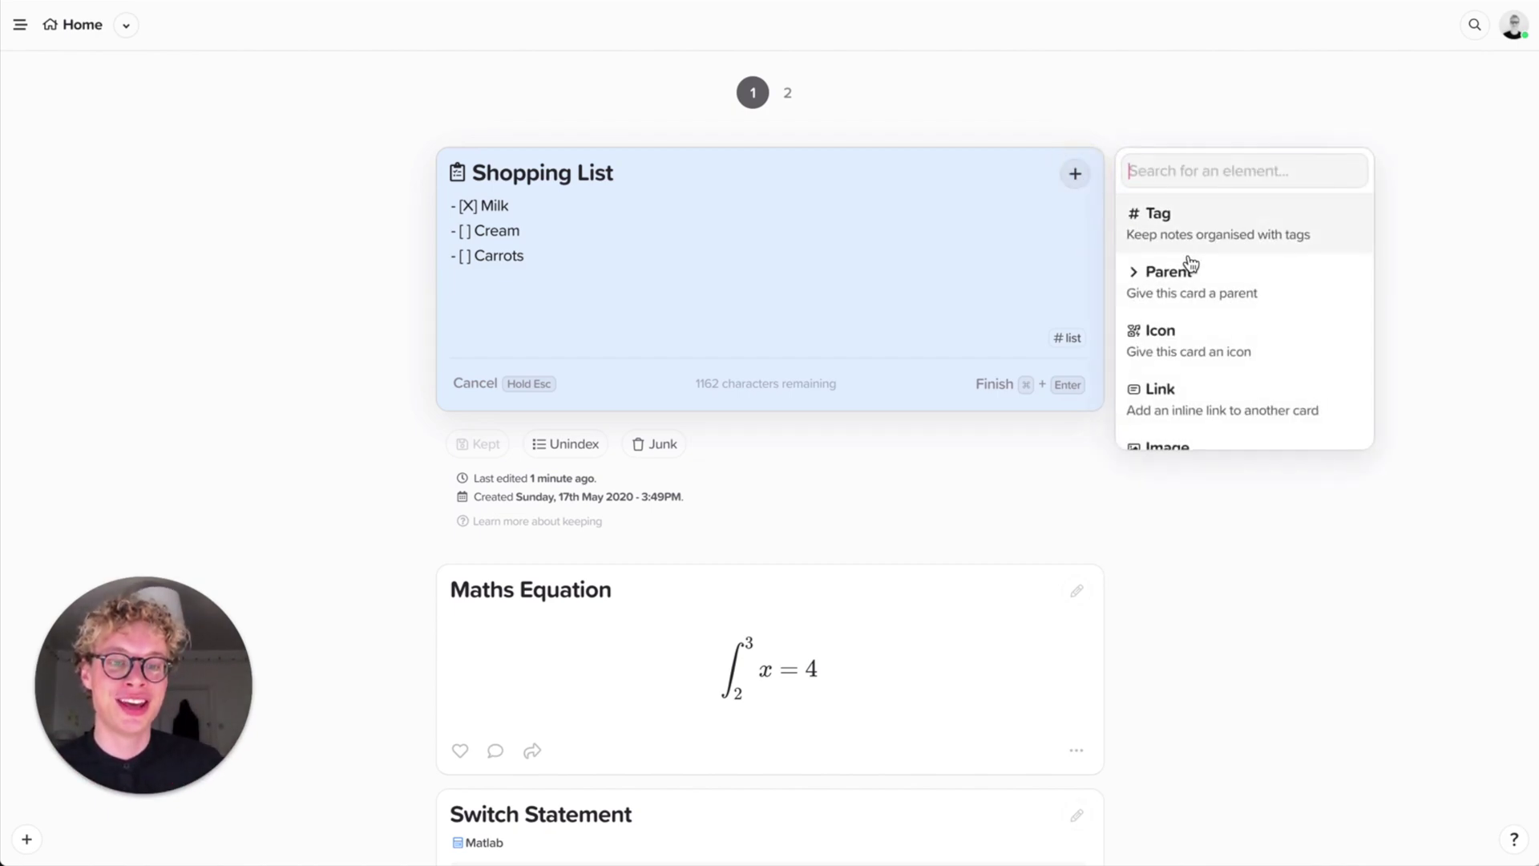
scroll(1189, 273, down, 3)
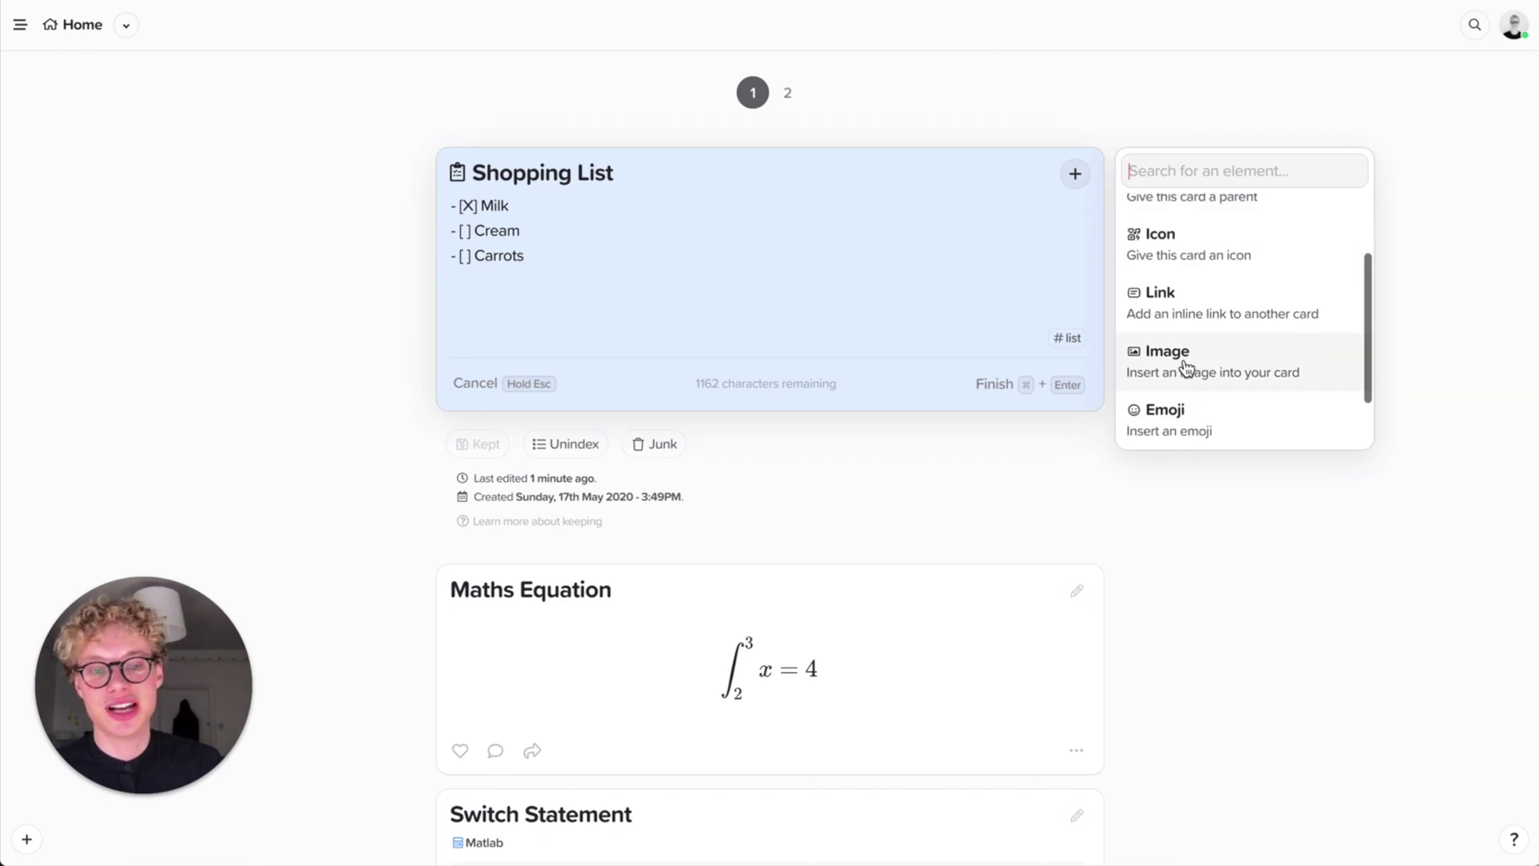
scroll(1188, 371, down, 2)
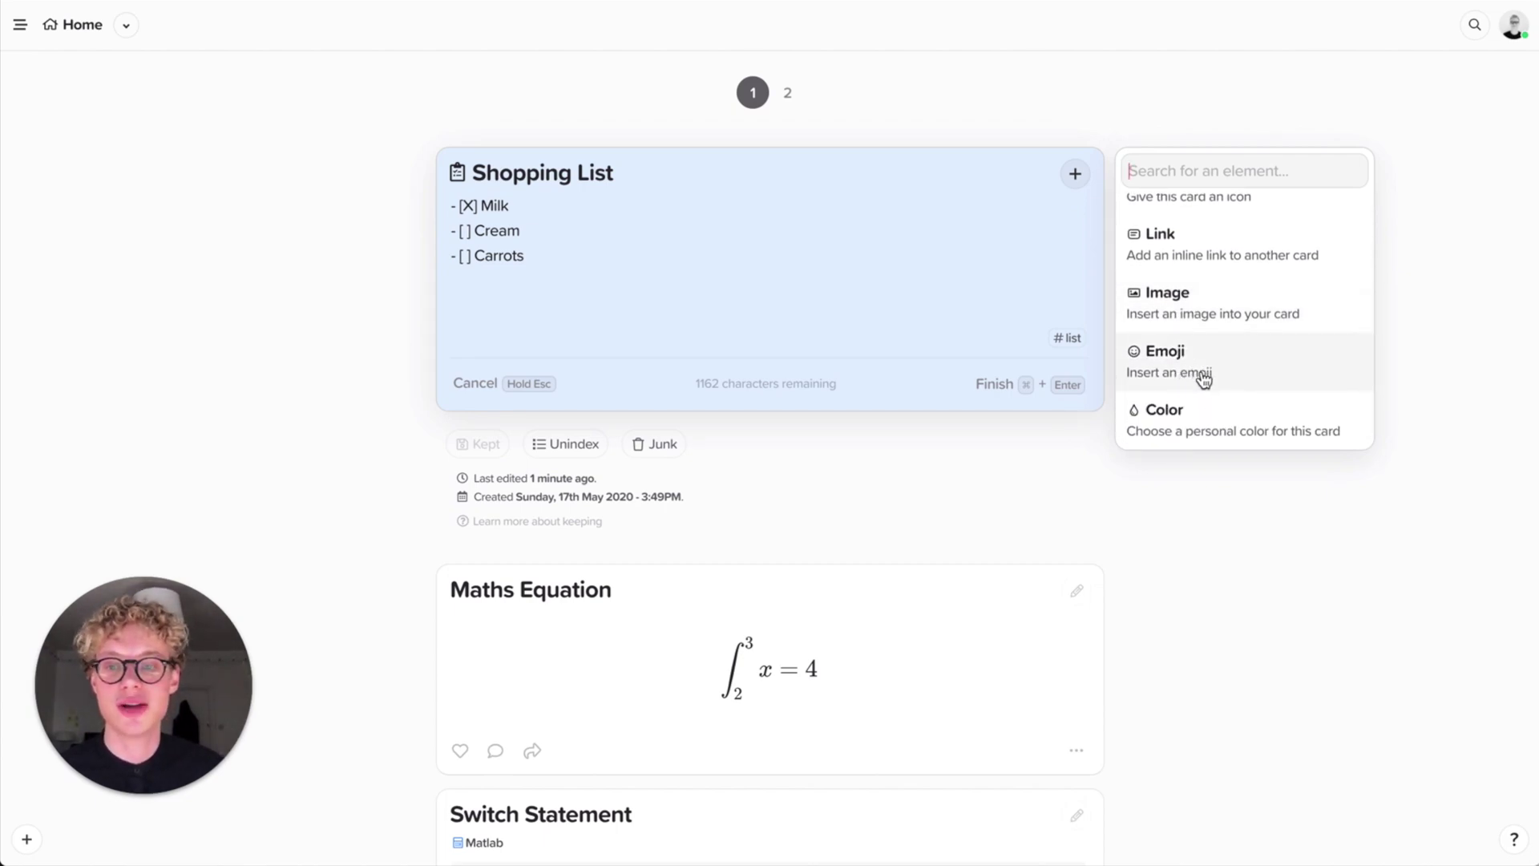
click(842, 289)
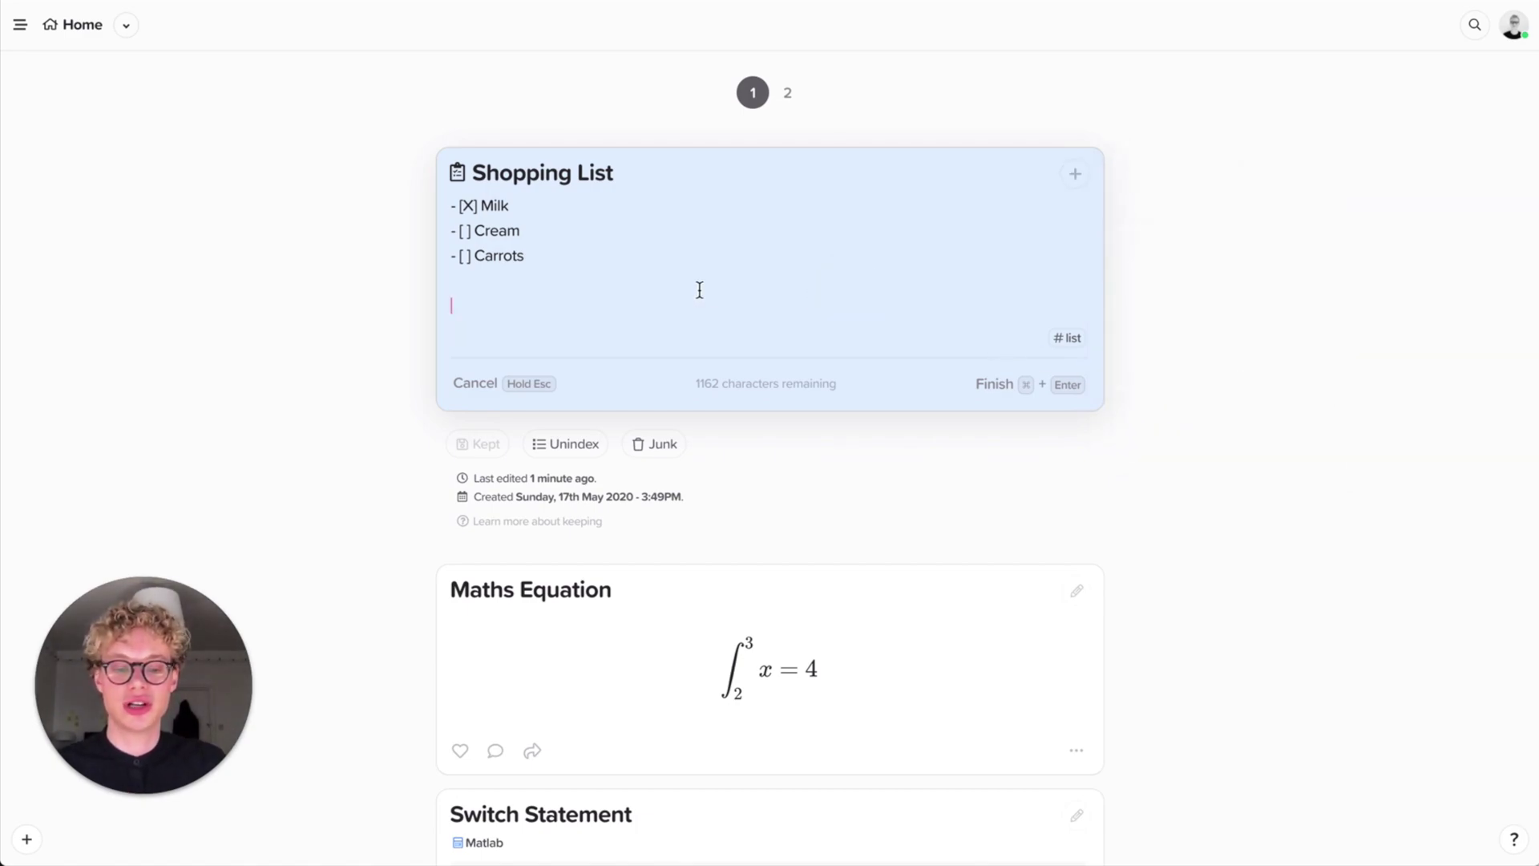
click(1075, 173)
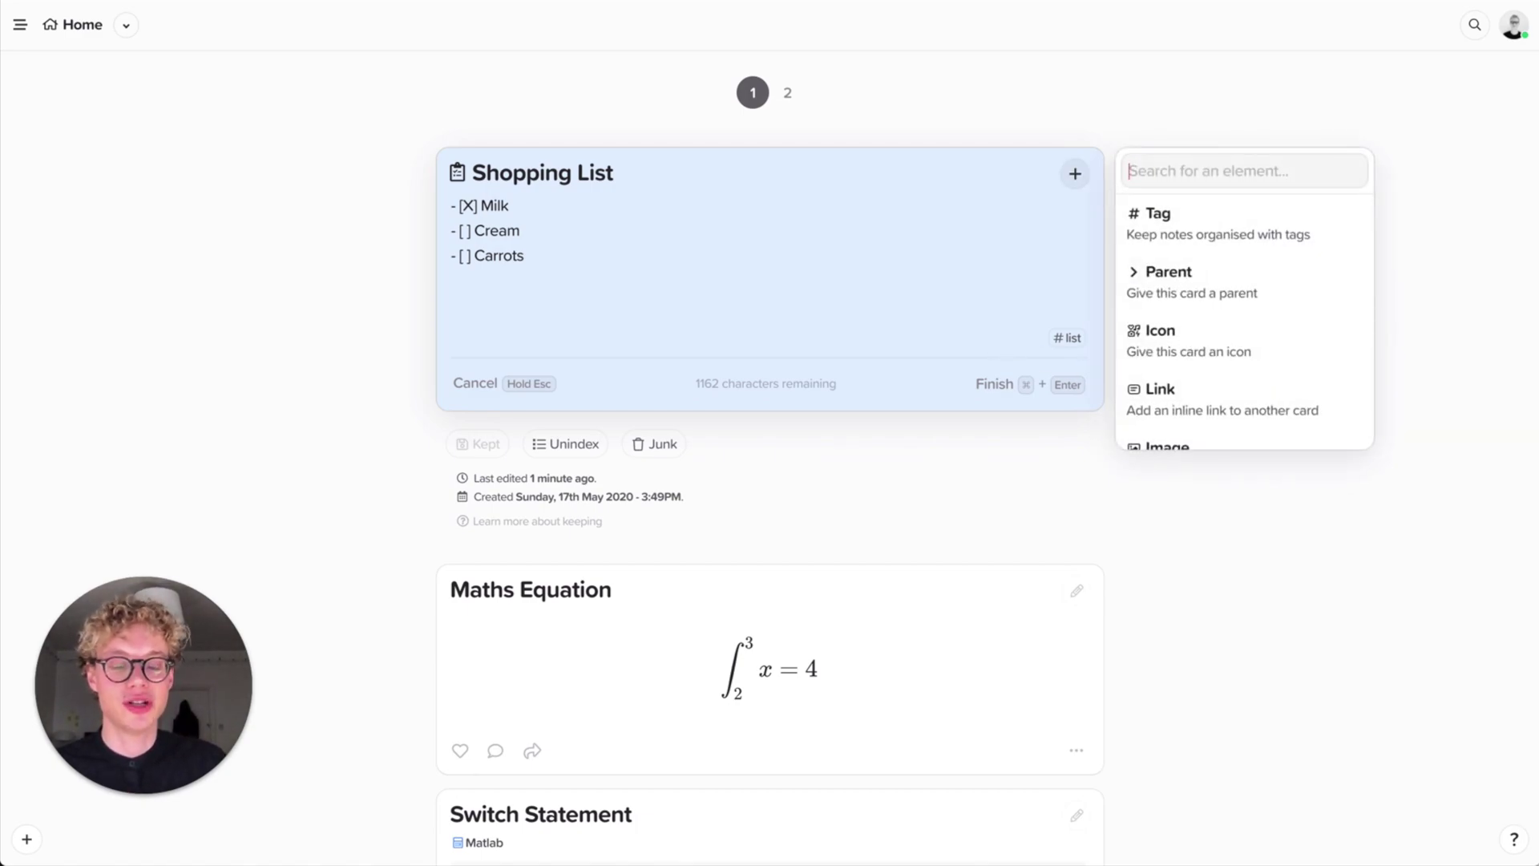
text(emoji)
key(Return)
text(heart)
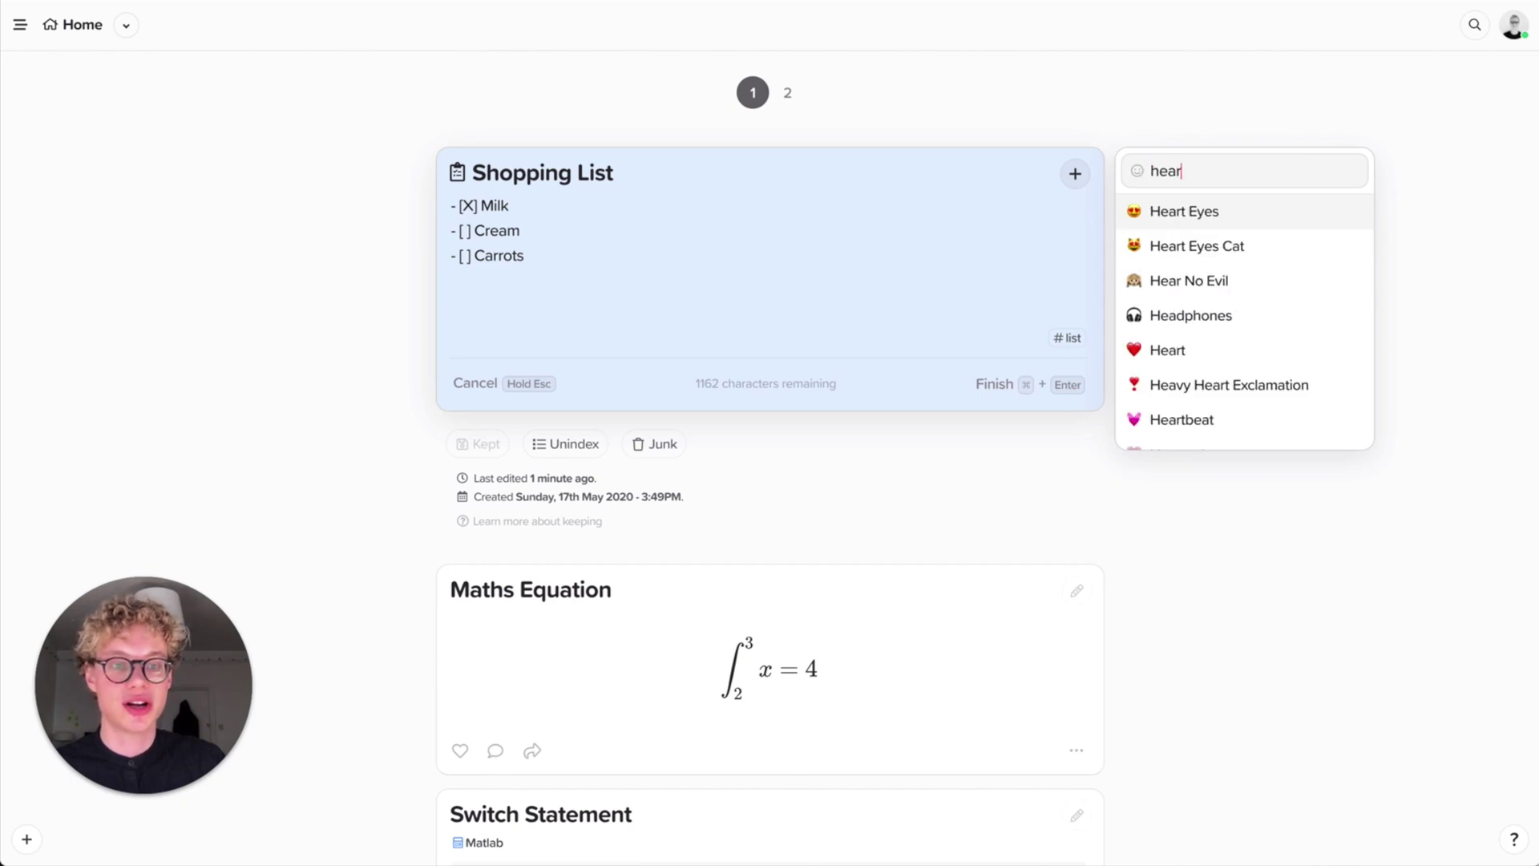
key(Down)
key(Down)
key(Return)
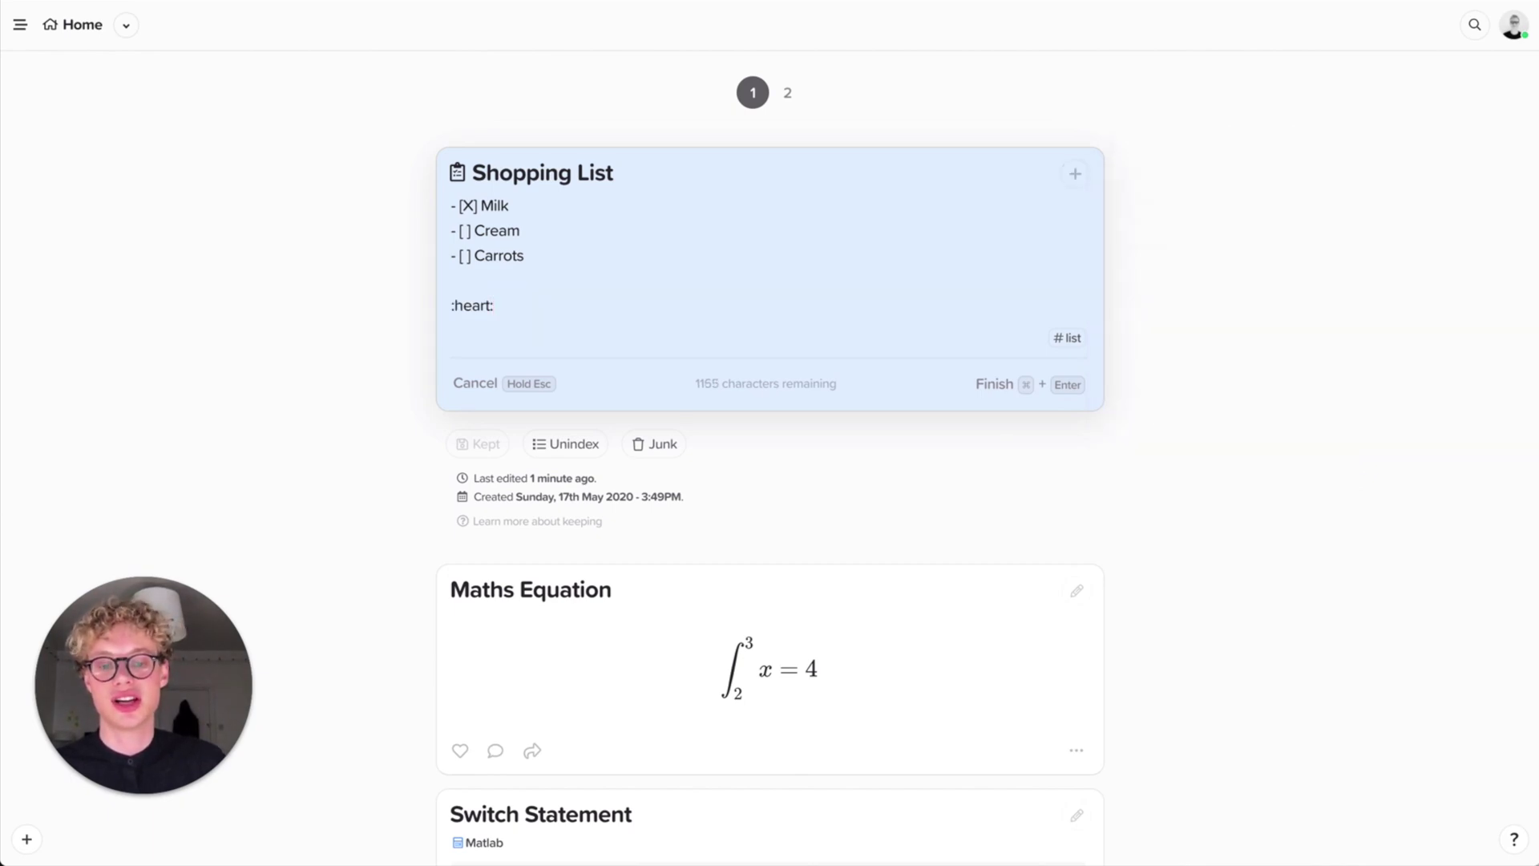
key(super+Return)
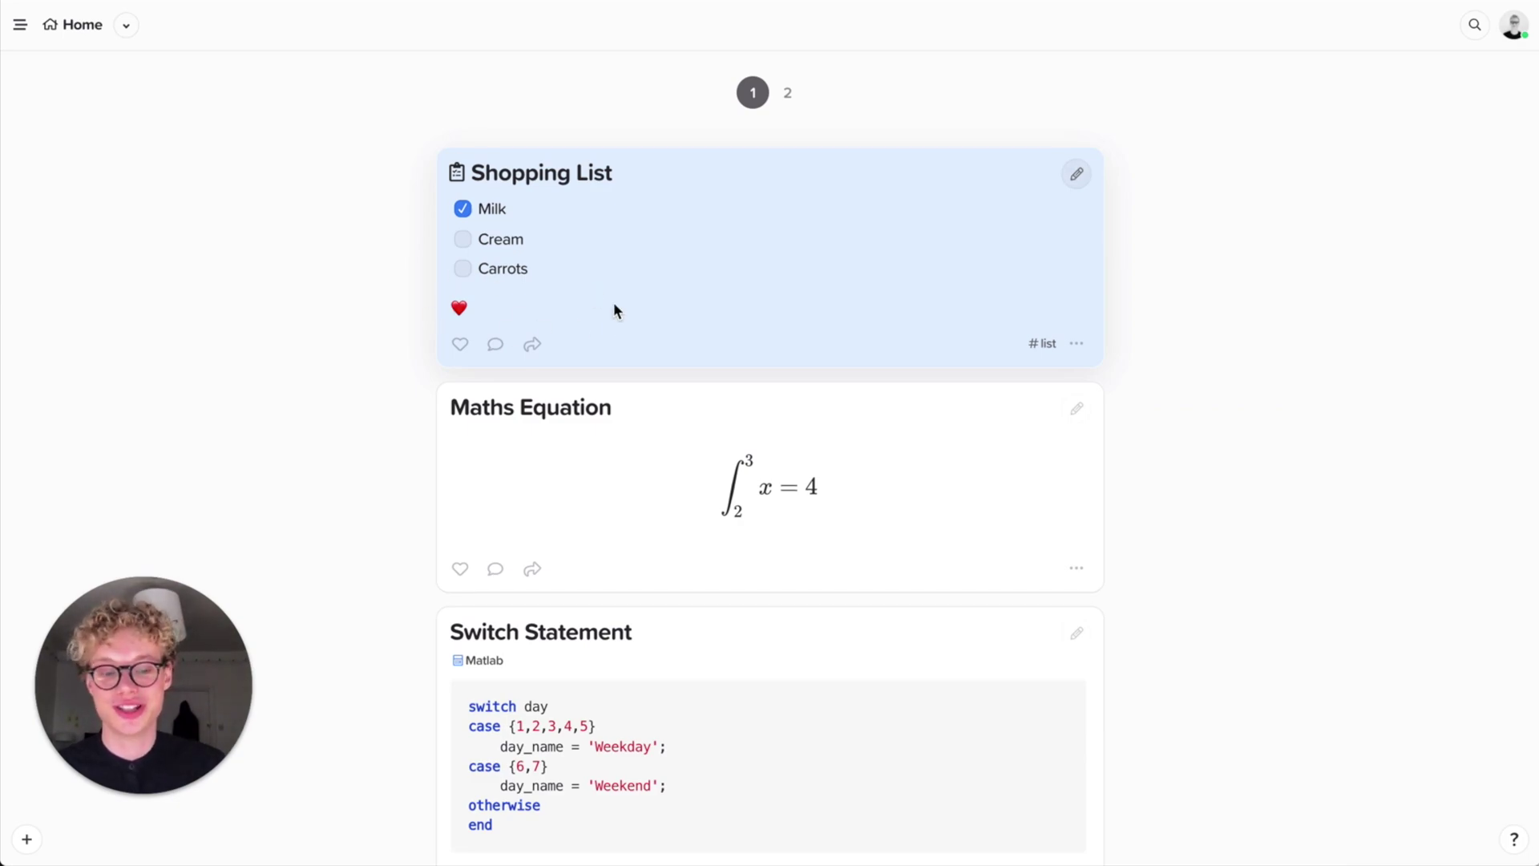
Append 'are important' to the Carrots item and render the checklist.
double_click(614, 306)
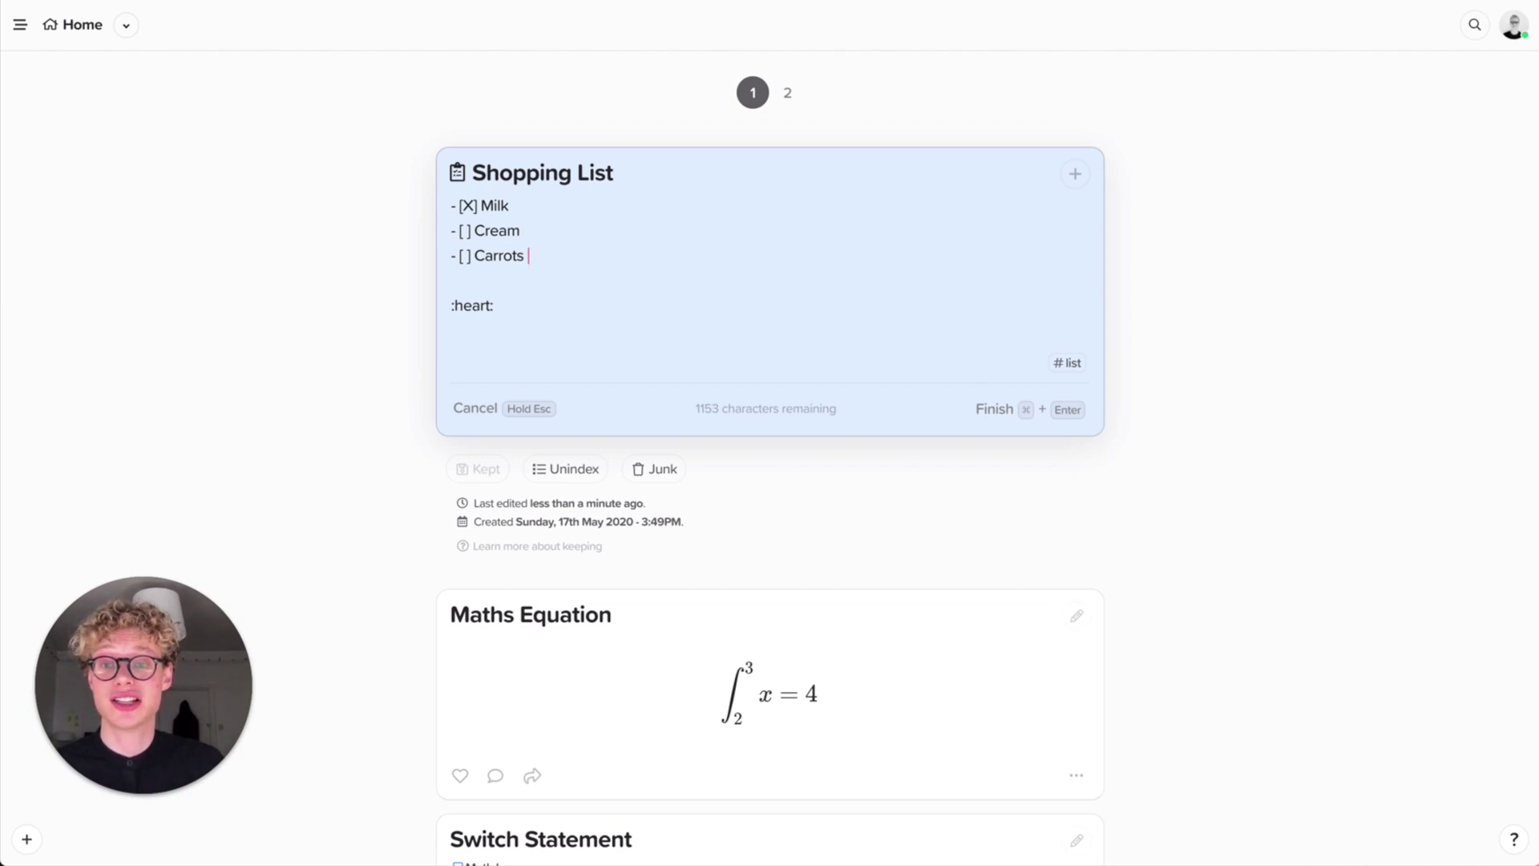
text(are important)
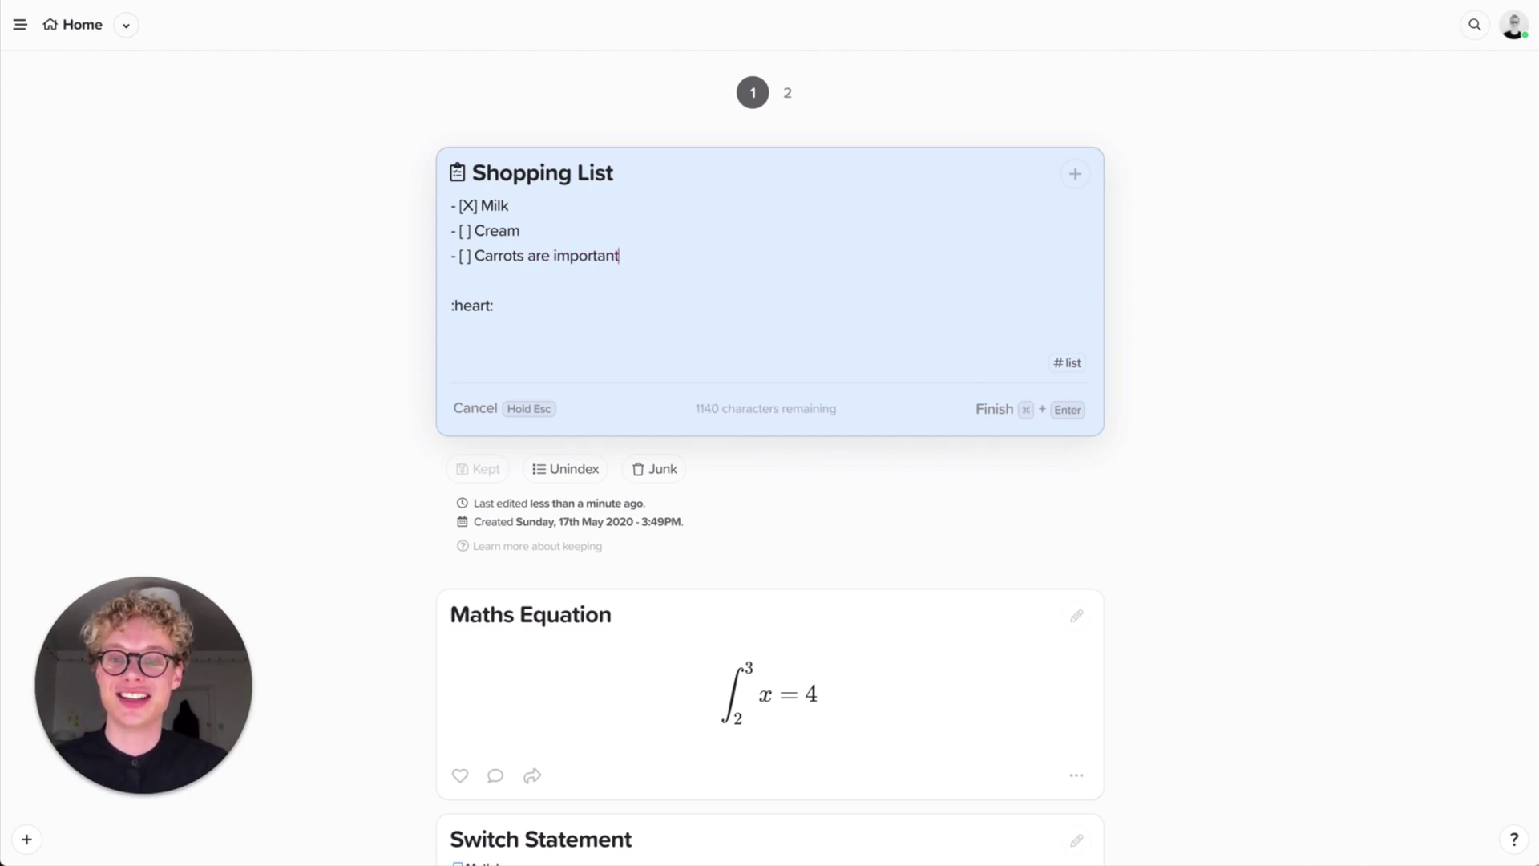
key(super+Return)
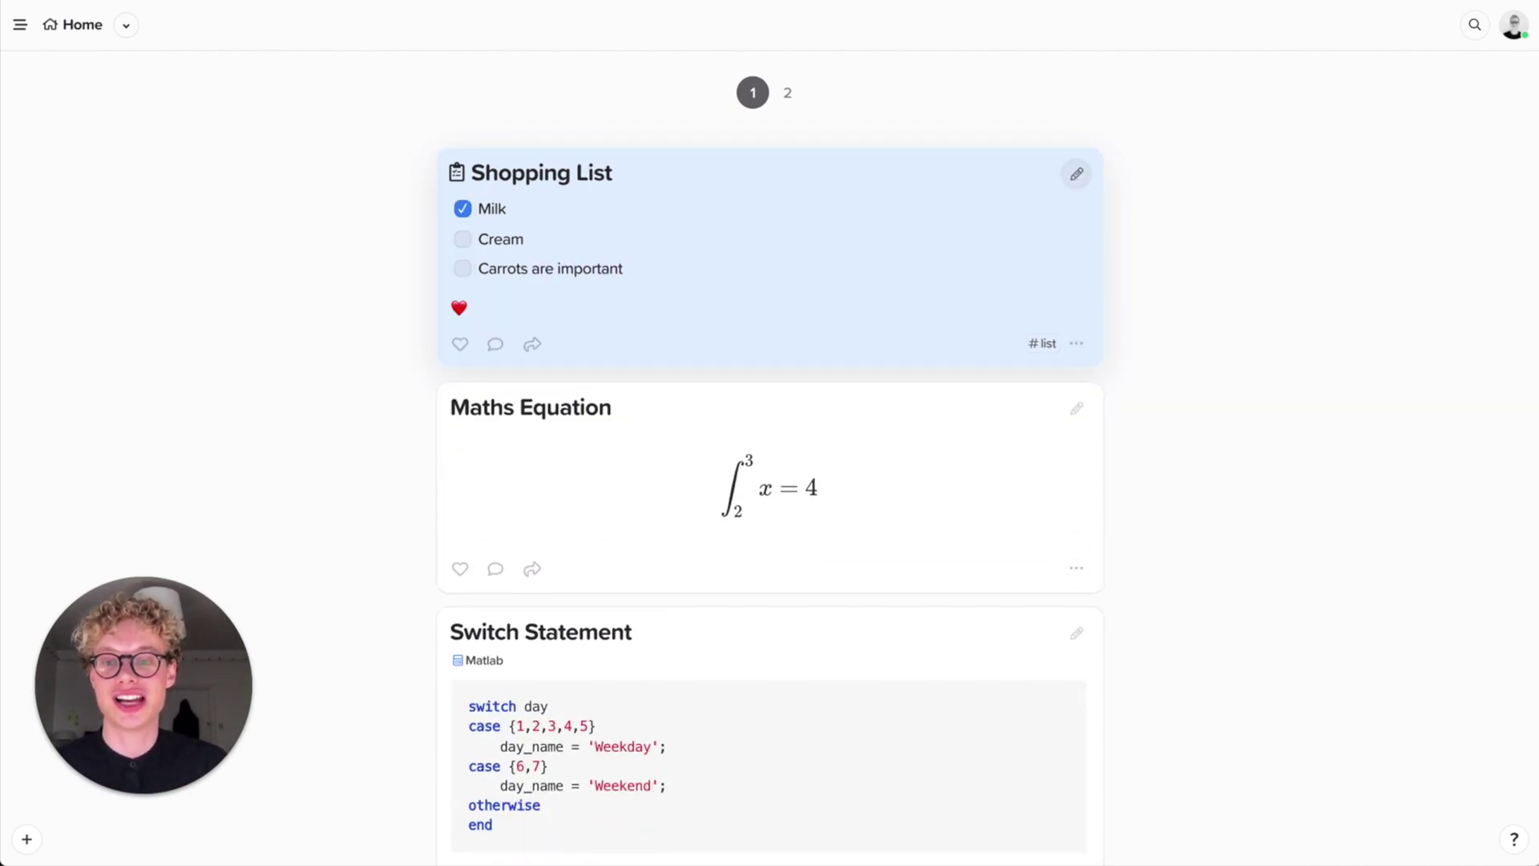
Delete the :heart: emoji code from the Shopping List card.
double_click(620, 252)
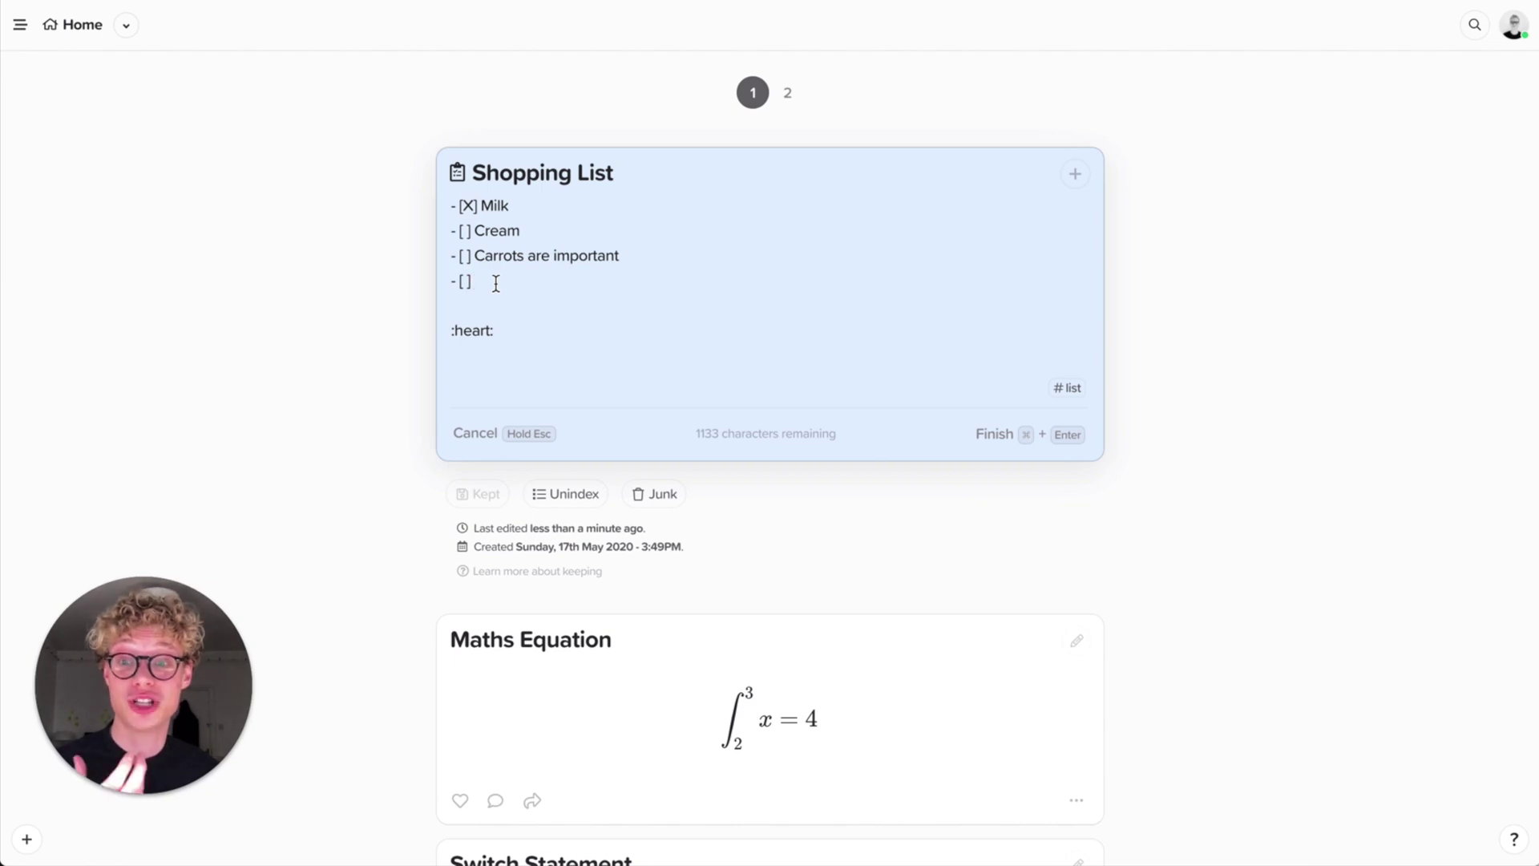
click(529, 337)
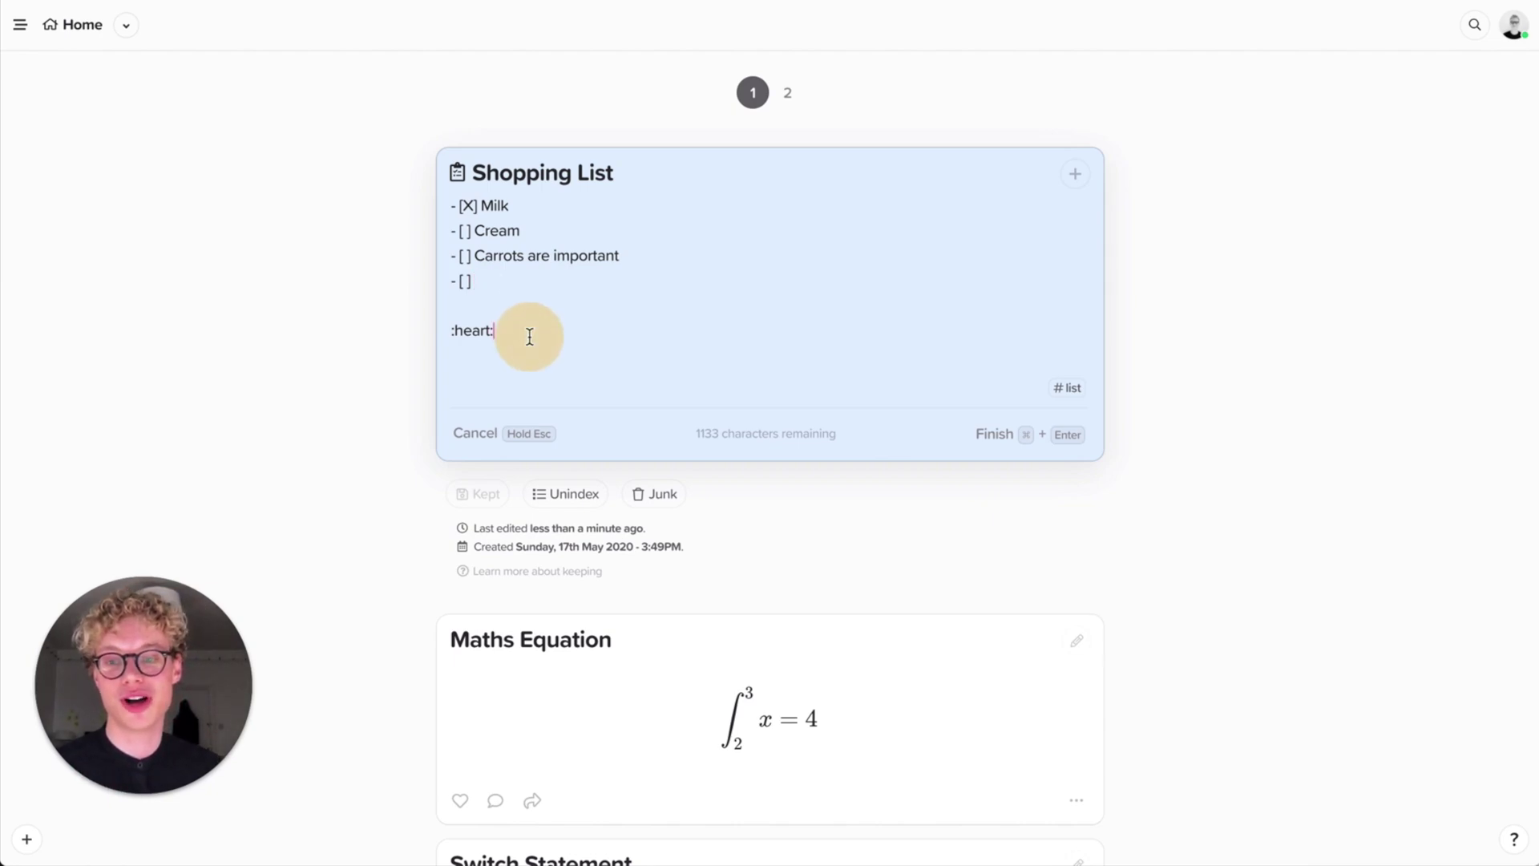
key(BackSpace)
key(BackSpace)
key(BackSpace)
key(BackSpace)
key(BackSpace)
key(BackSpace)
key(BackSpace)
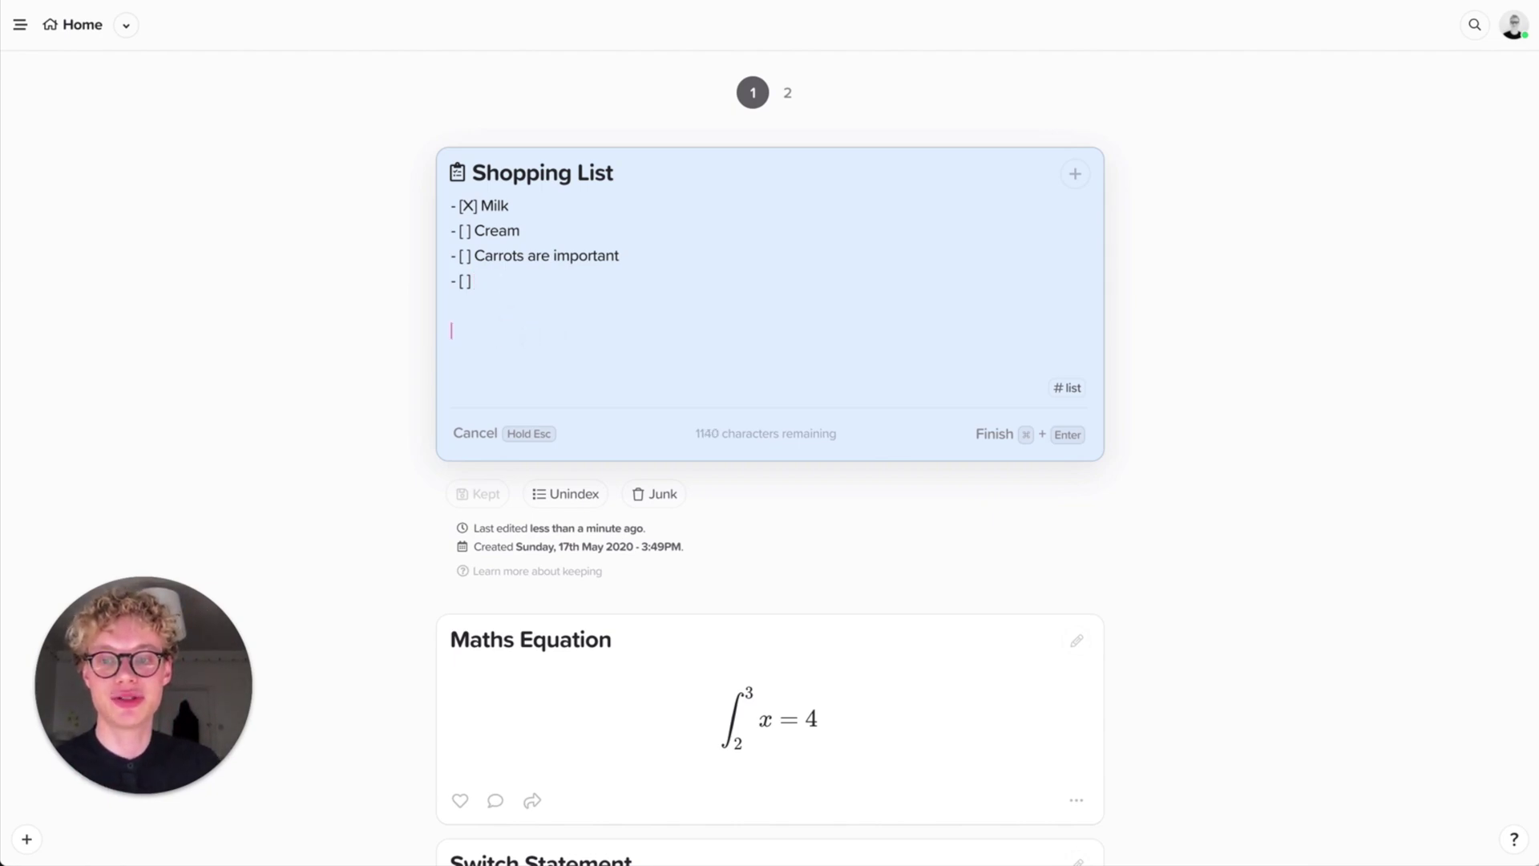
key(BackSpace)
Rename the card title from Shopping List to 'To Do'.
click(1078, 174)
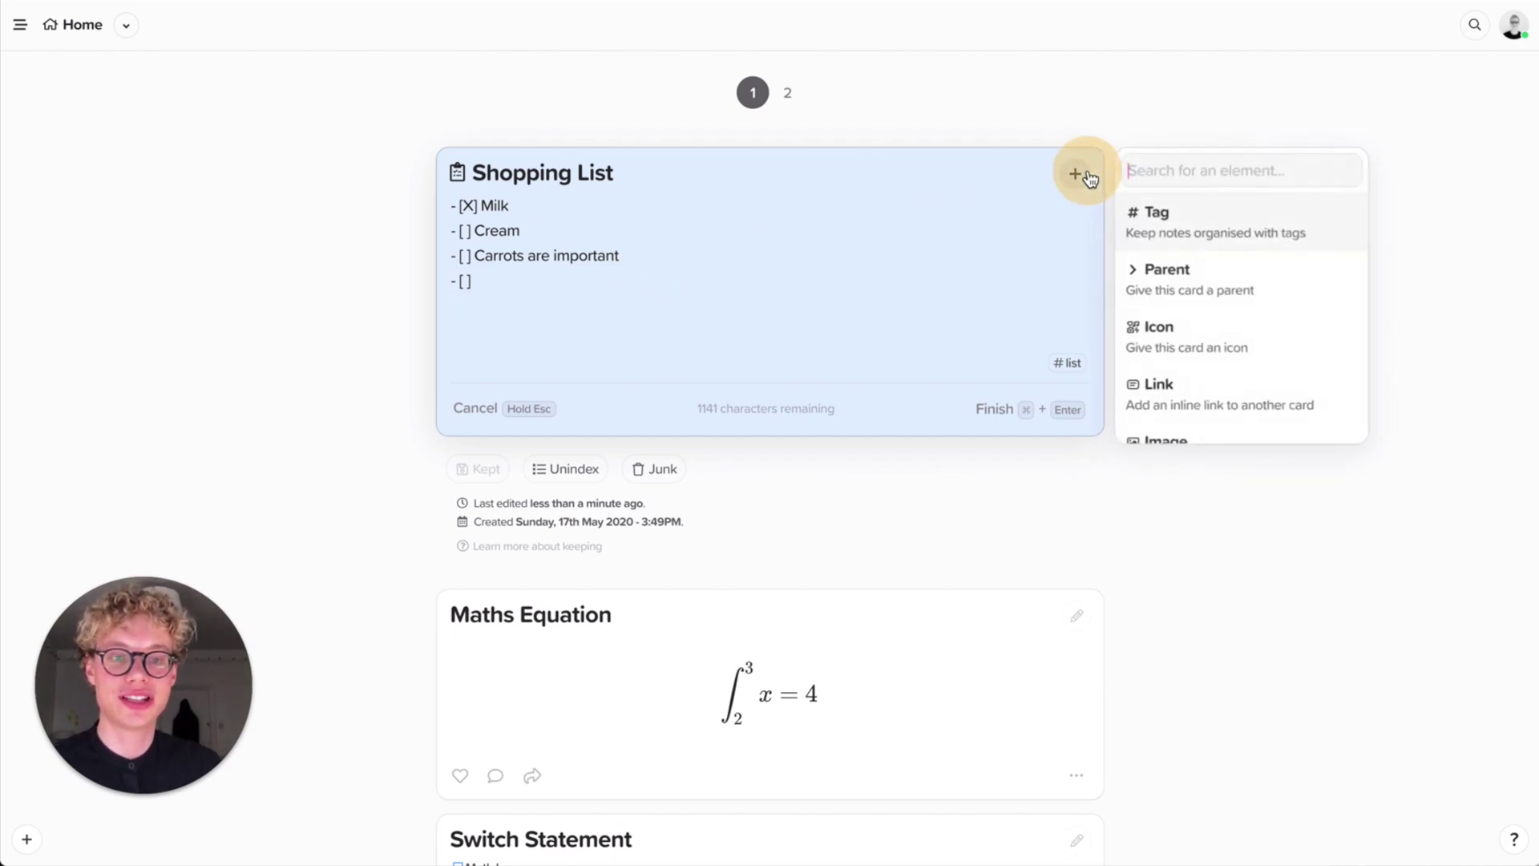
scroll(1122, 296, down, 3)
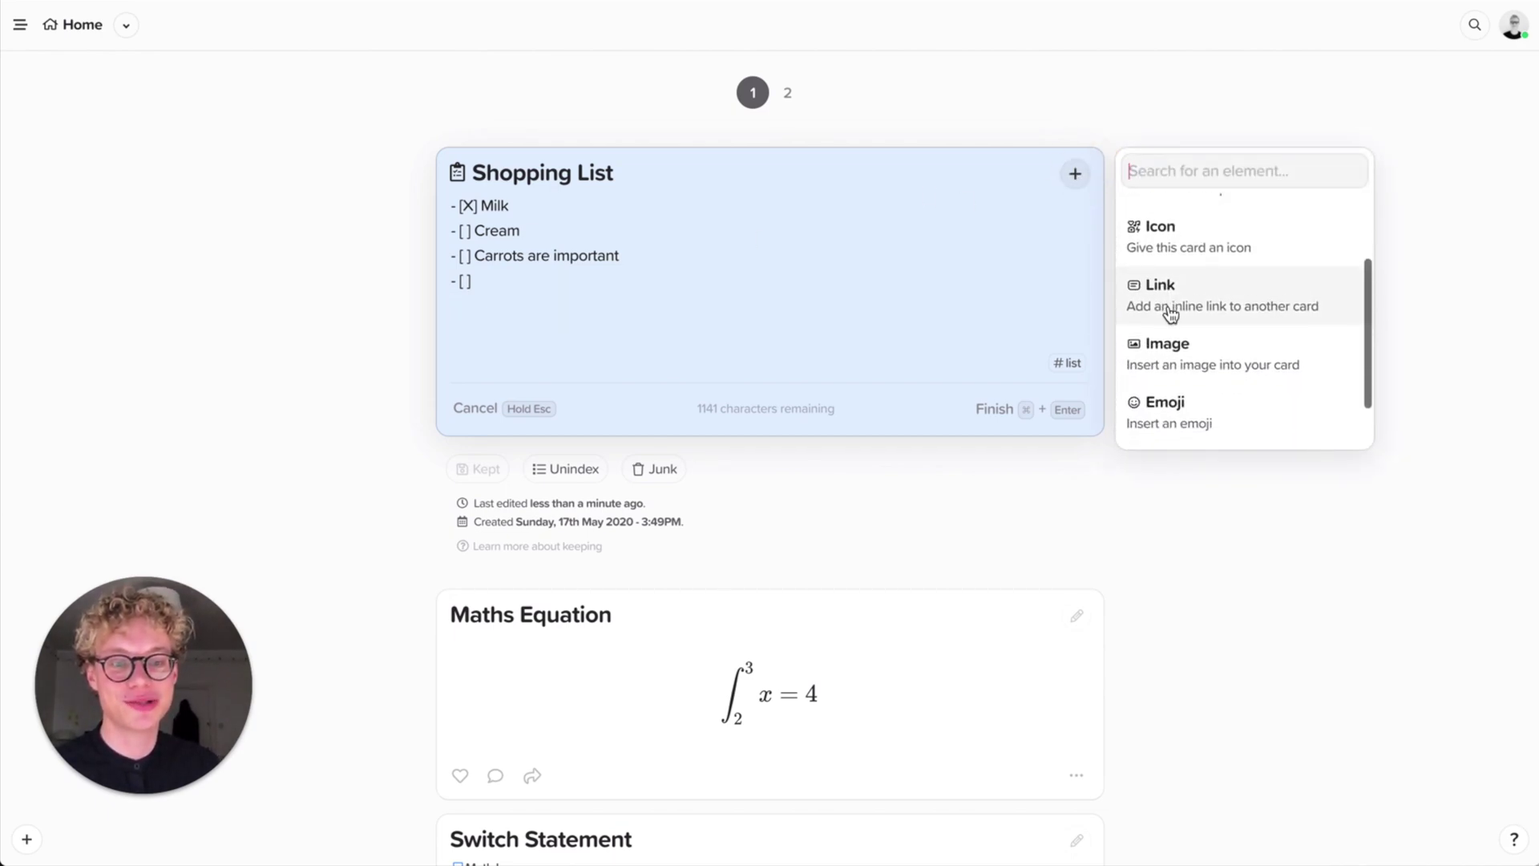
scroll(1170, 312, down, 1)
click(1167, 266)
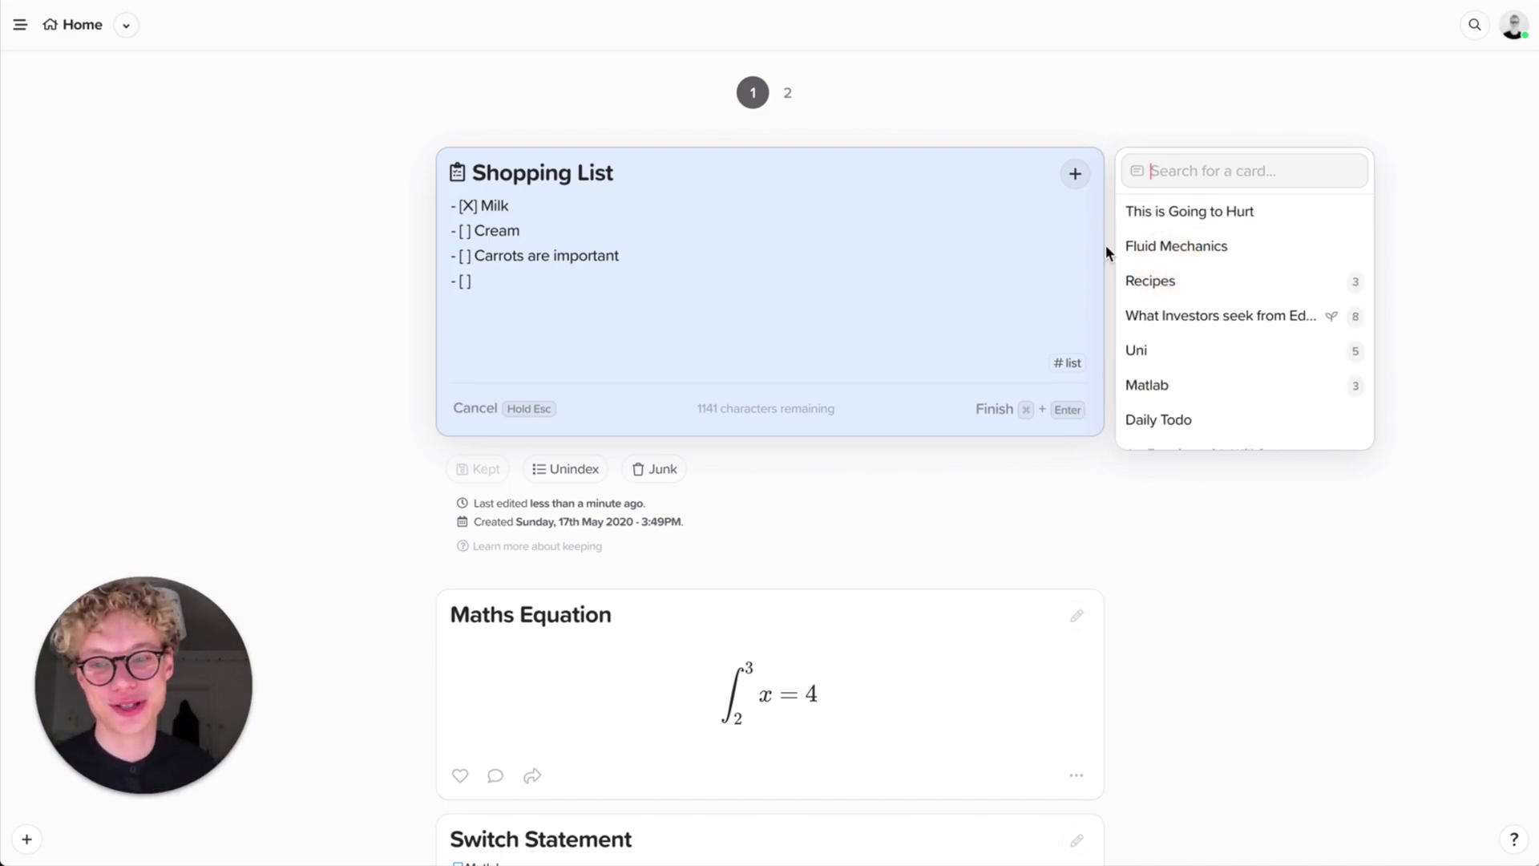
scroll(1163, 298, down, 1)
scroll(1160, 298, down, 3)
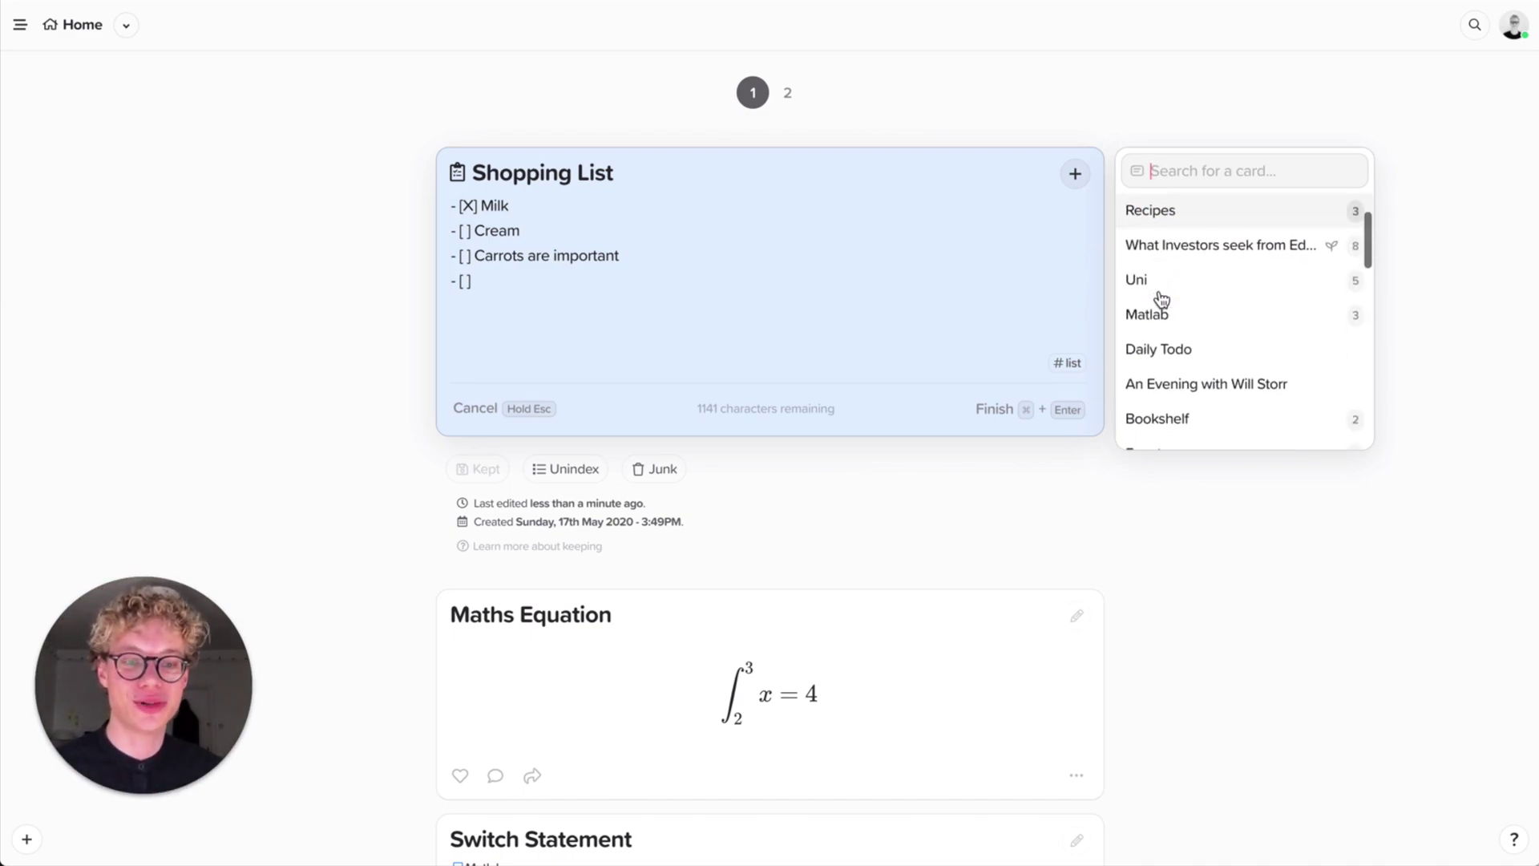
triple_click(507, 171)
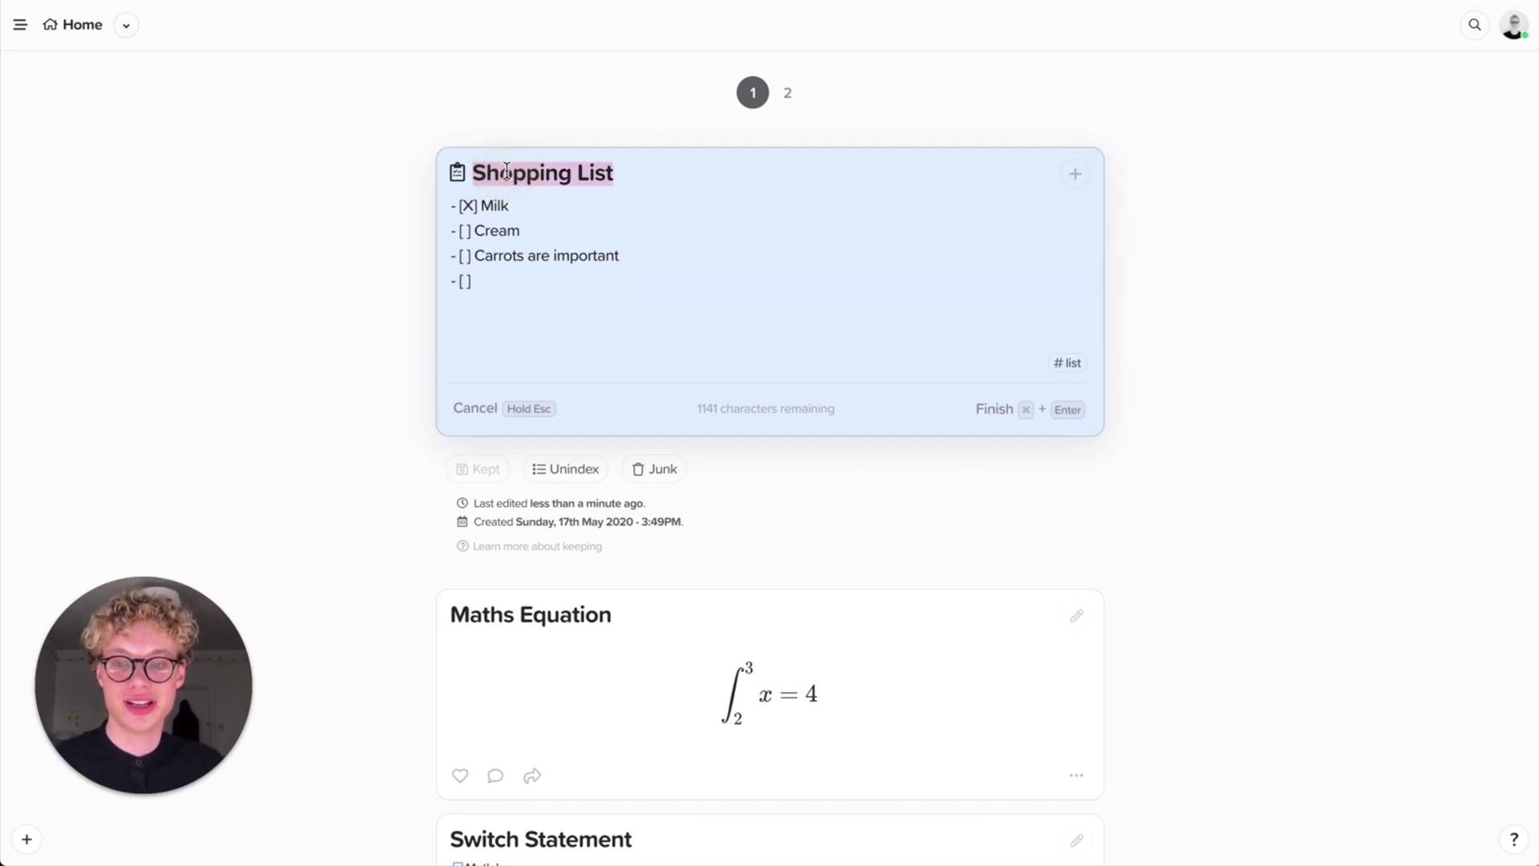
text(to)
key(BackSpace)
key(BackSpace)
text(To D)
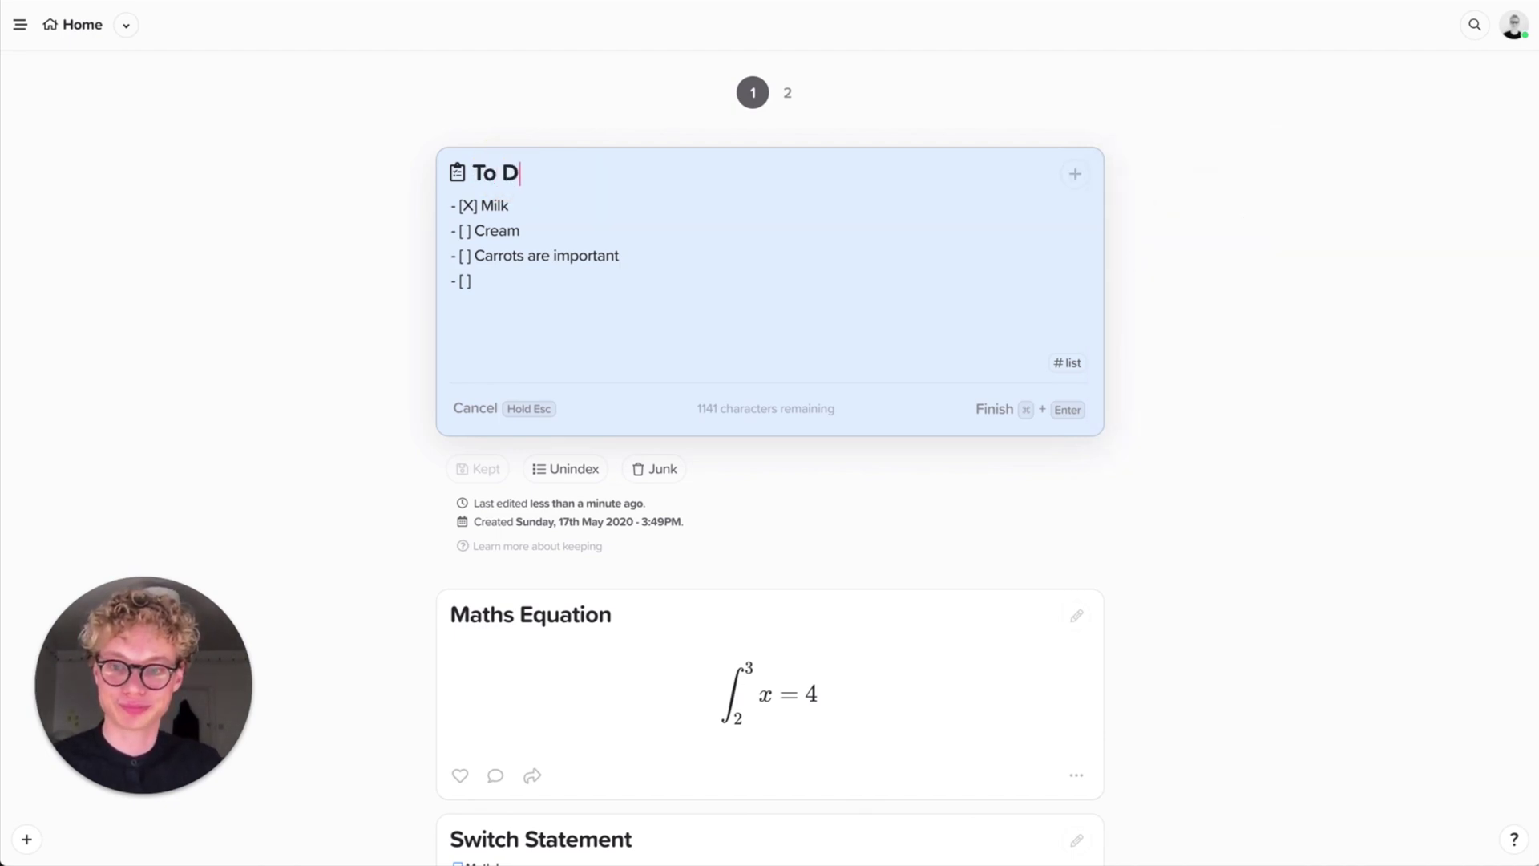
text(o)
Make the fourth item read 'Learn' followed by a link to the Fluid Mechanics card.
click(536, 283)
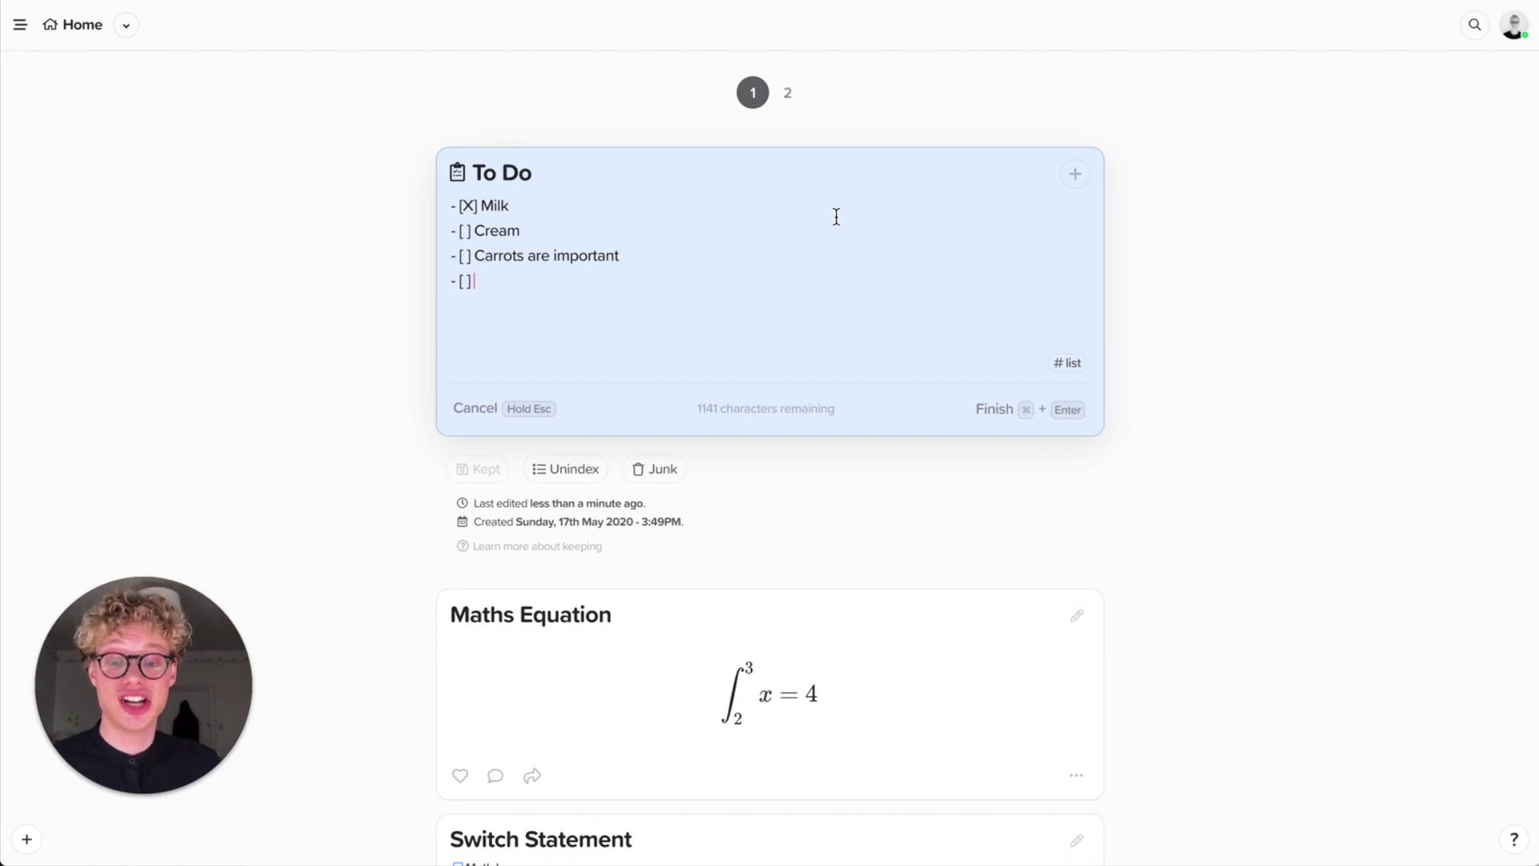
text(Learn)
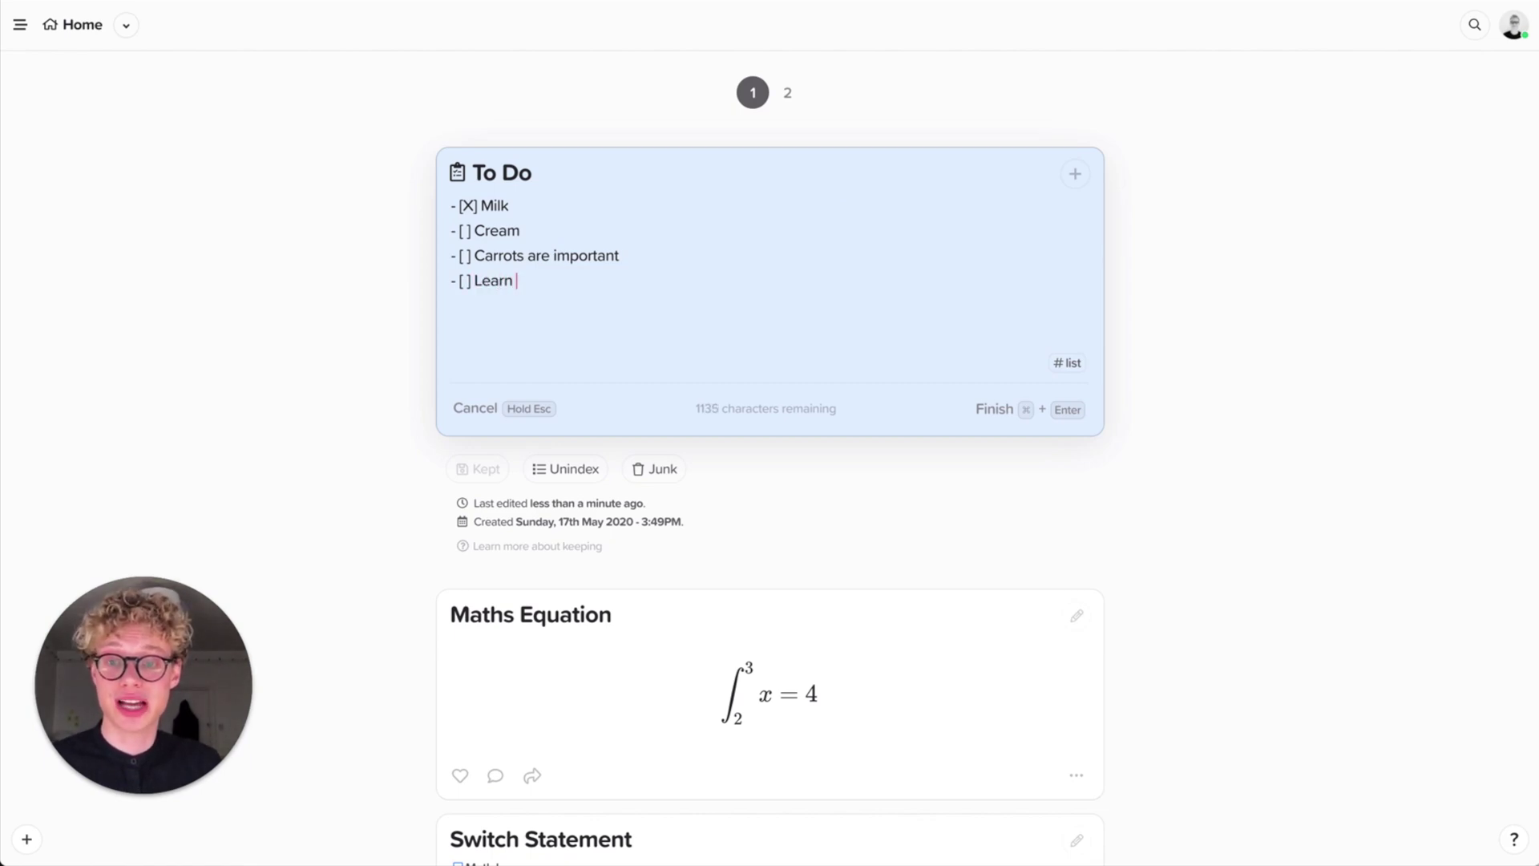
key(super+k)
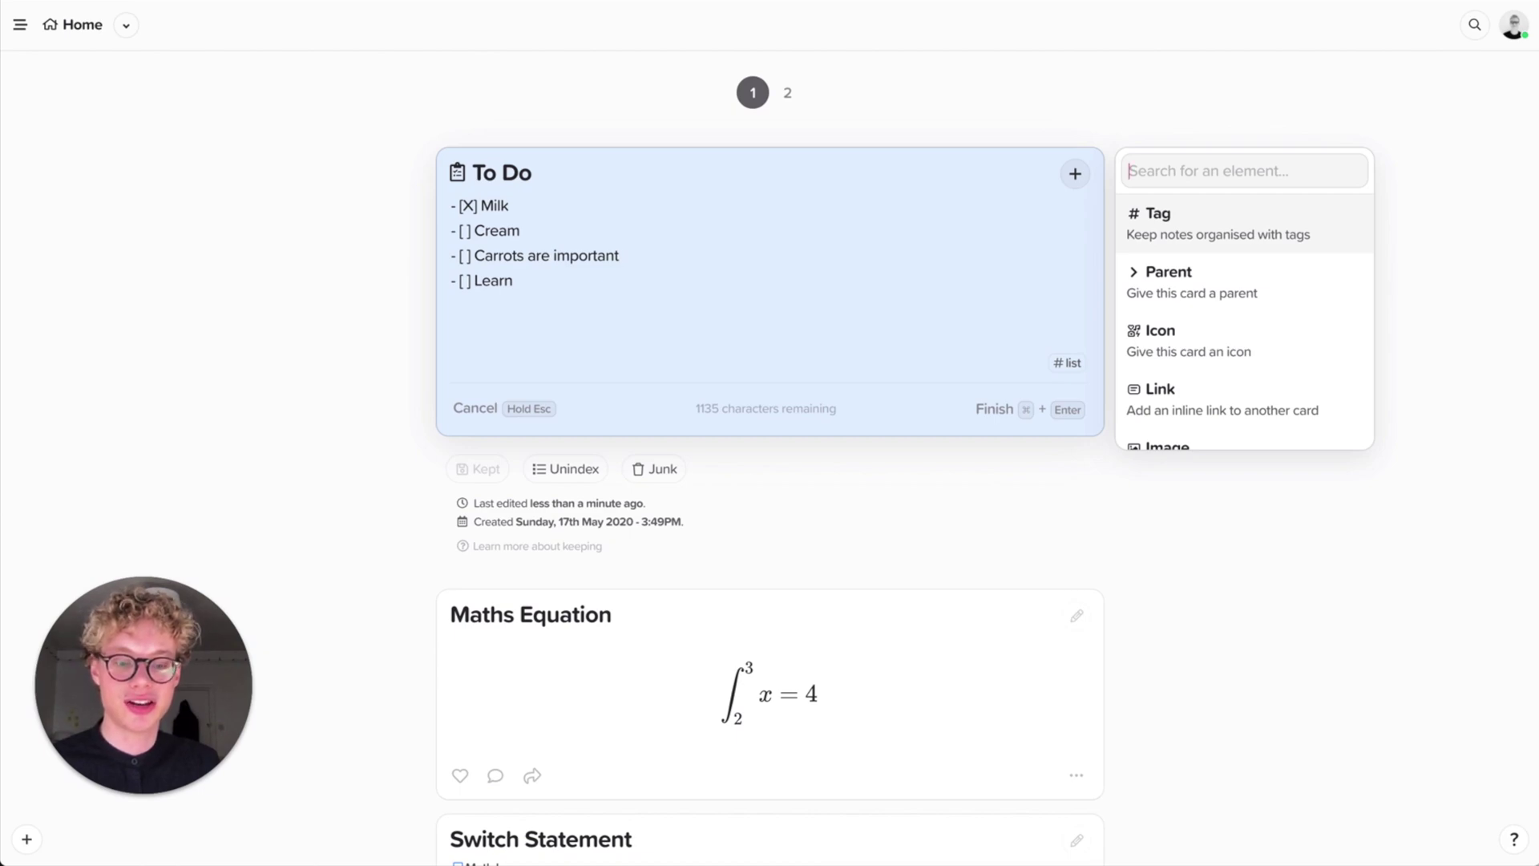
text(li)
key(Return)
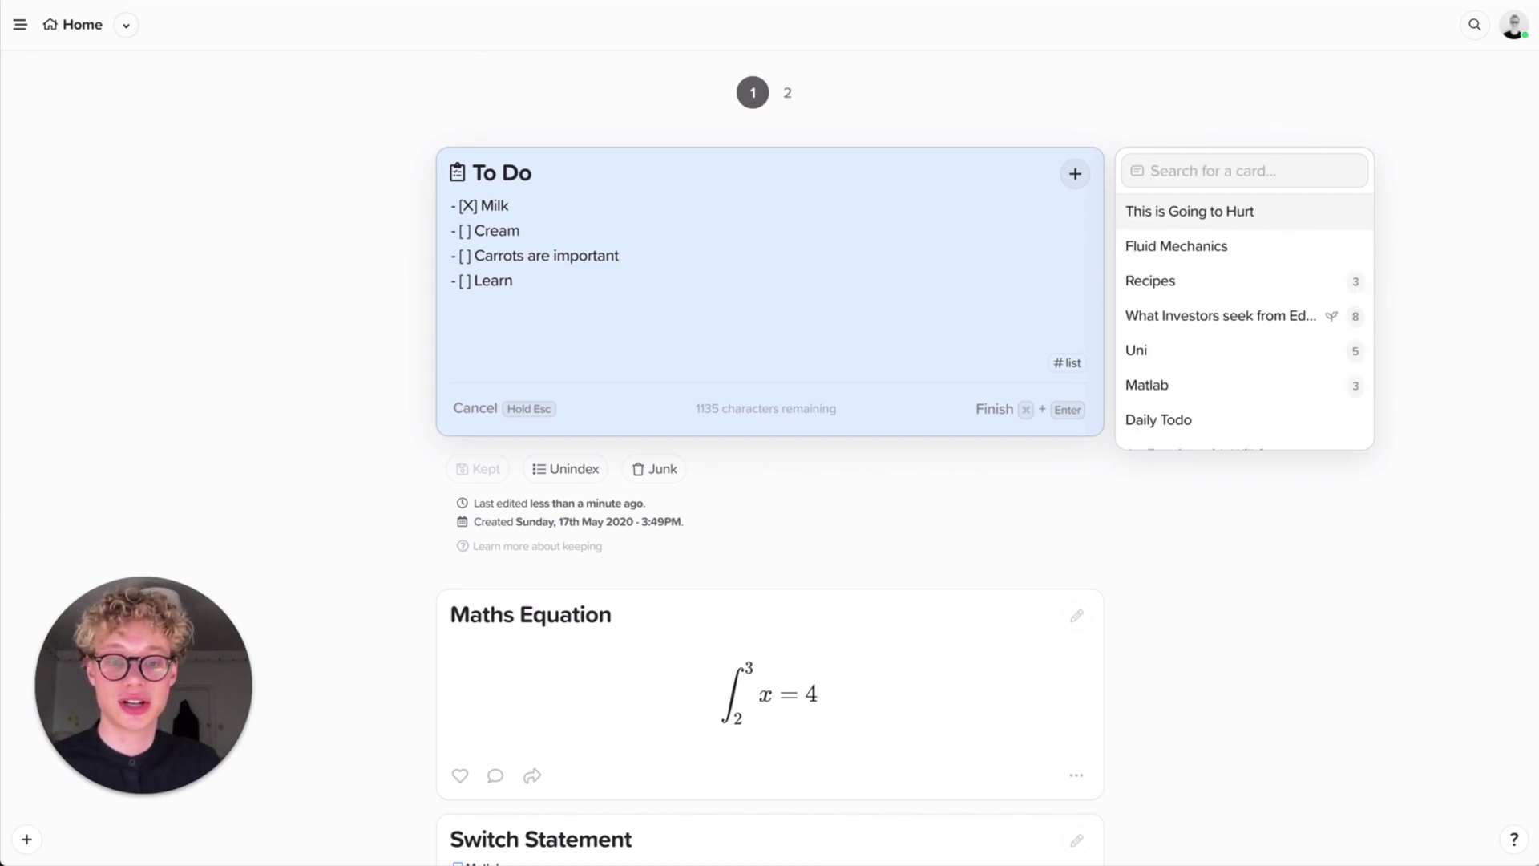
click(1207, 255)
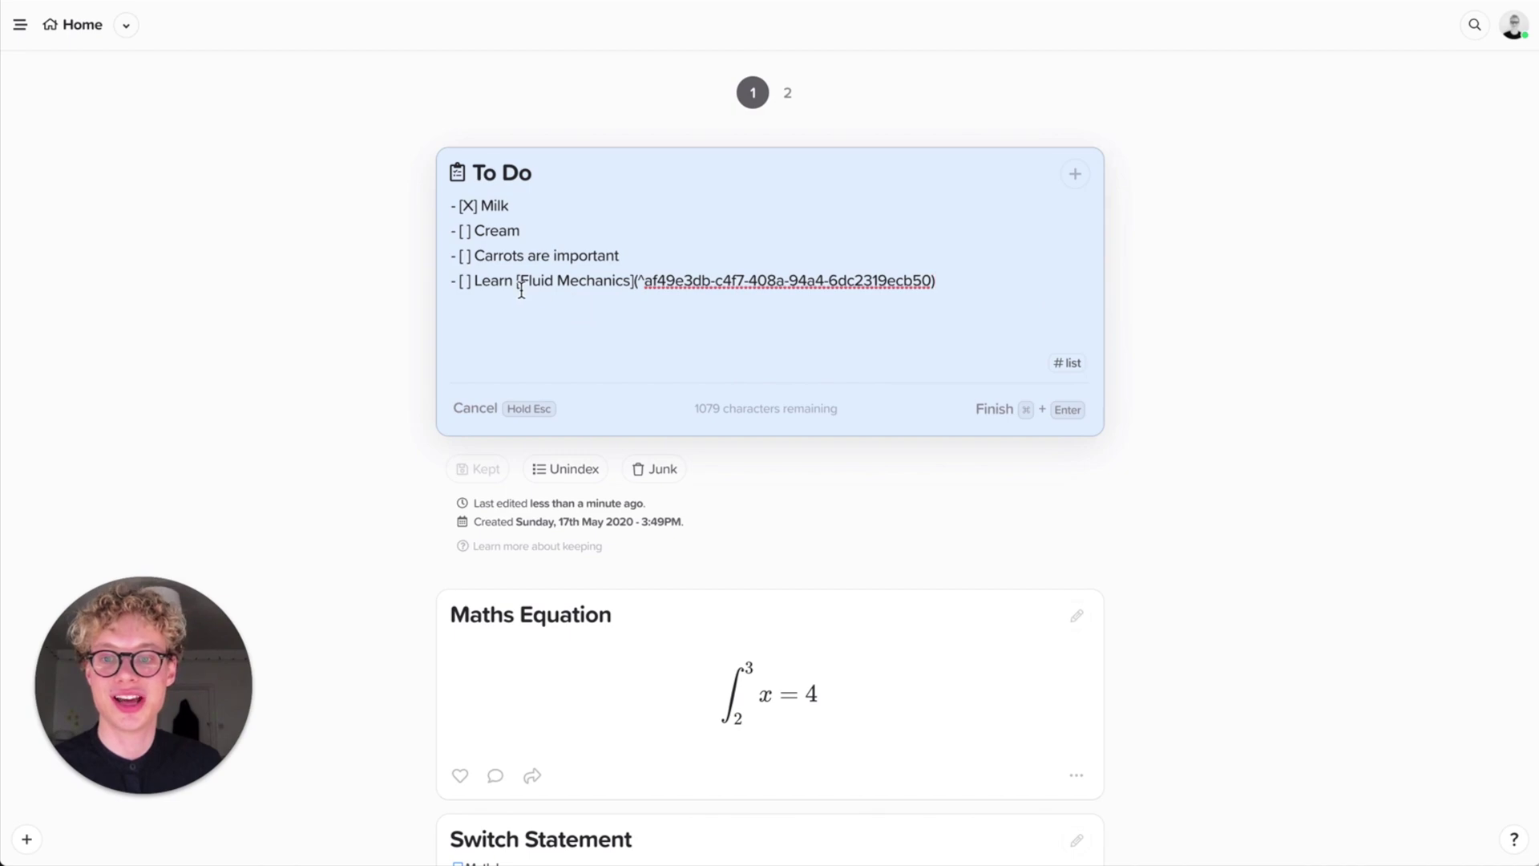
drag(528, 282, 927, 283)
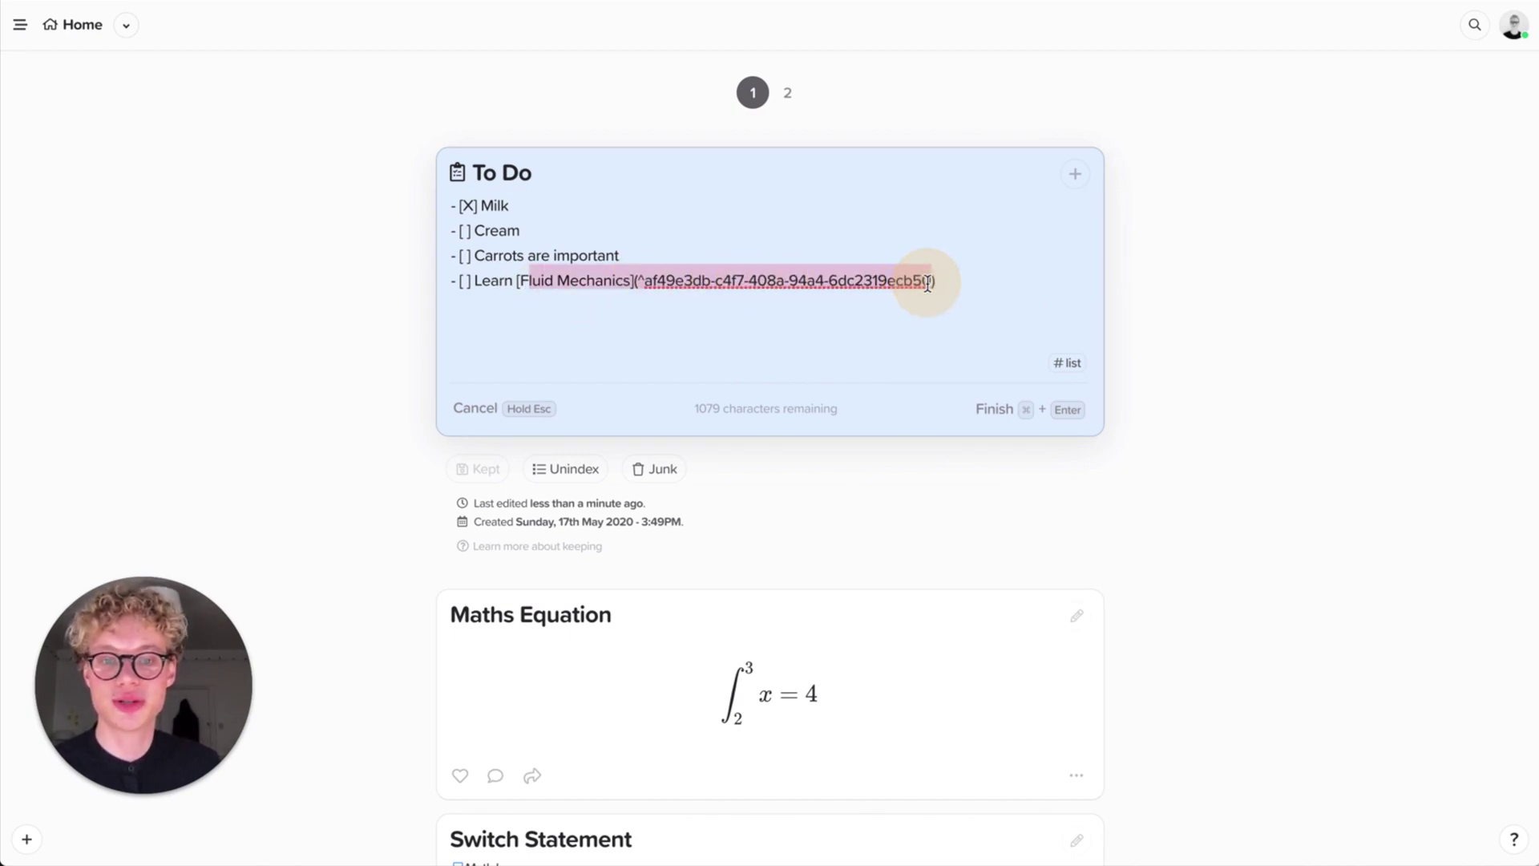
click(927, 282)
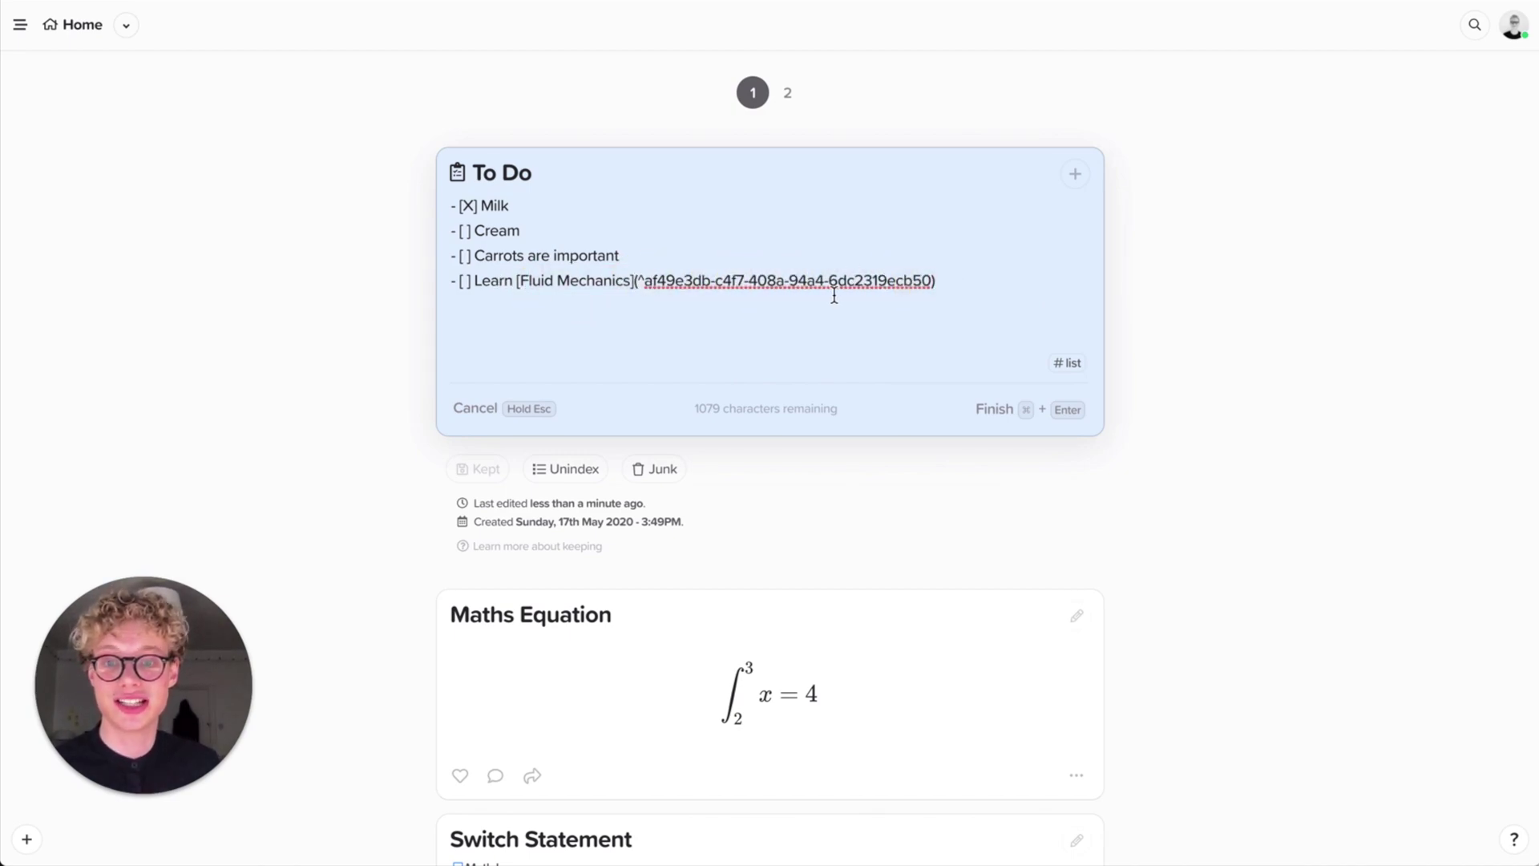
click(992, 408)
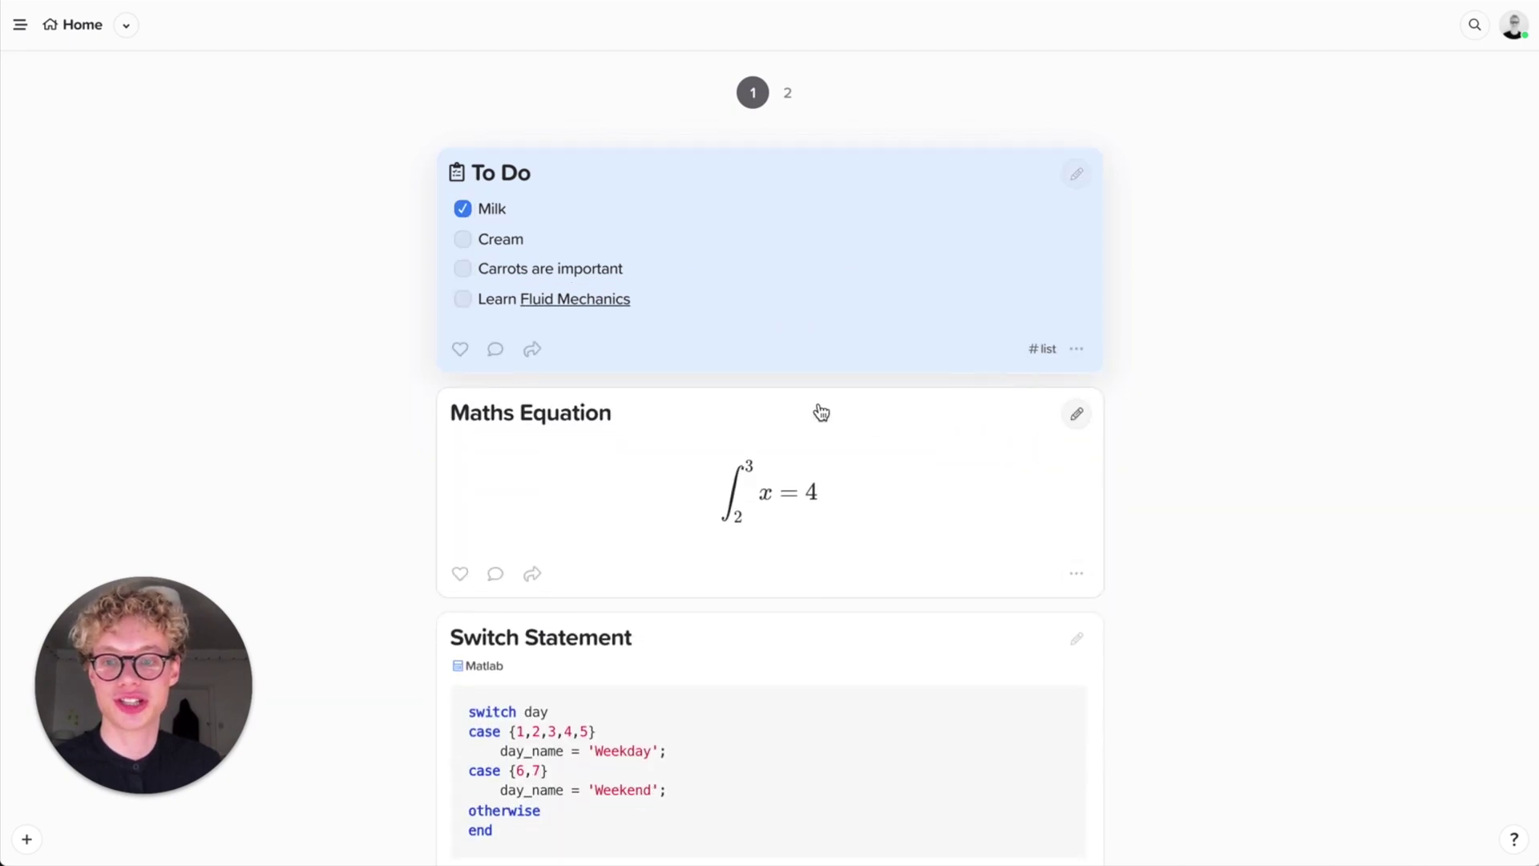
click(585, 301)
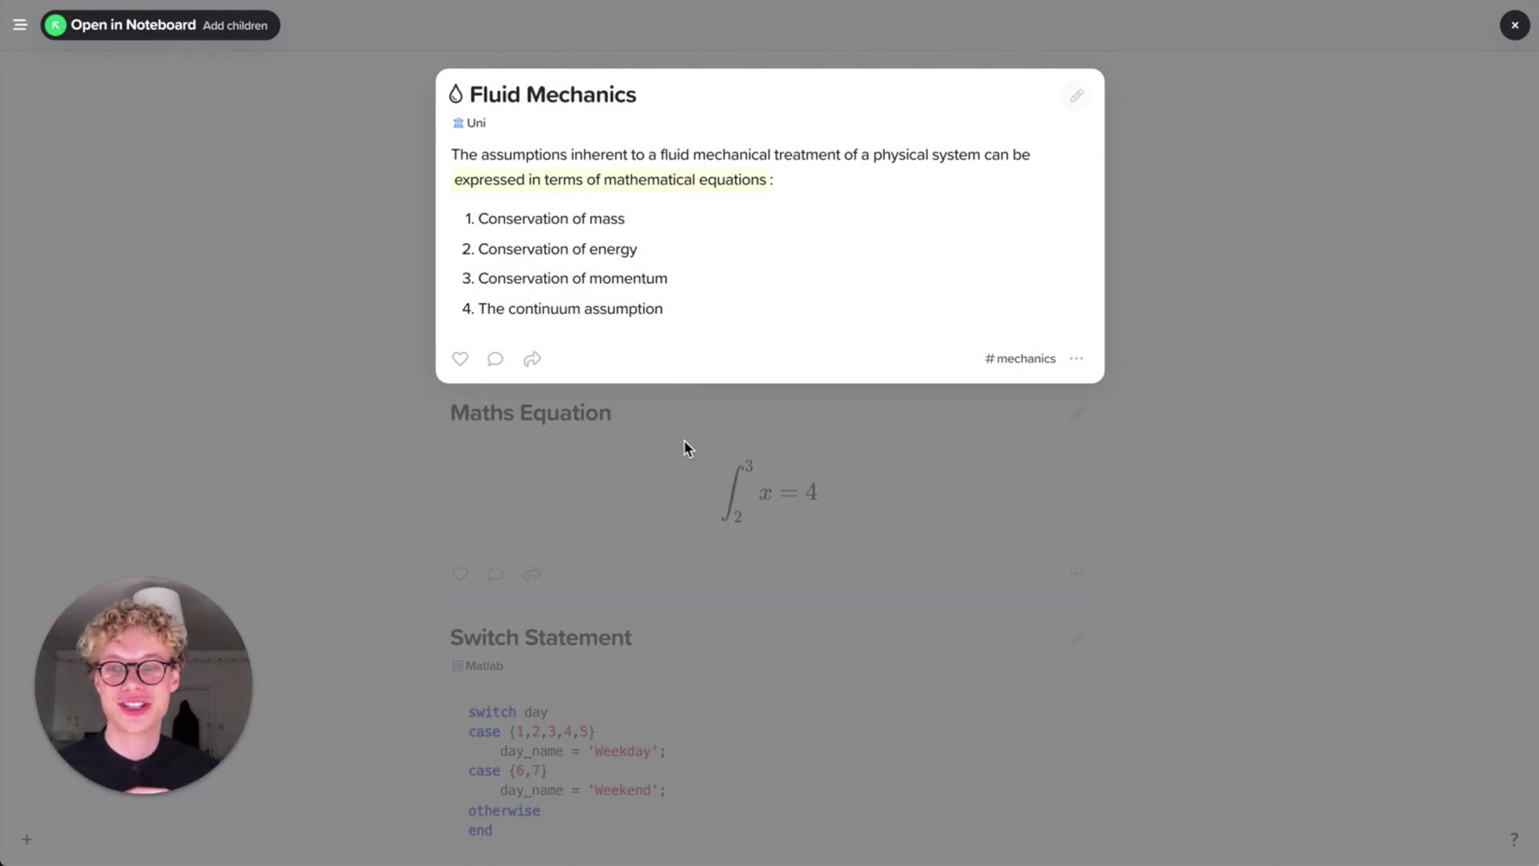
click(475, 125)
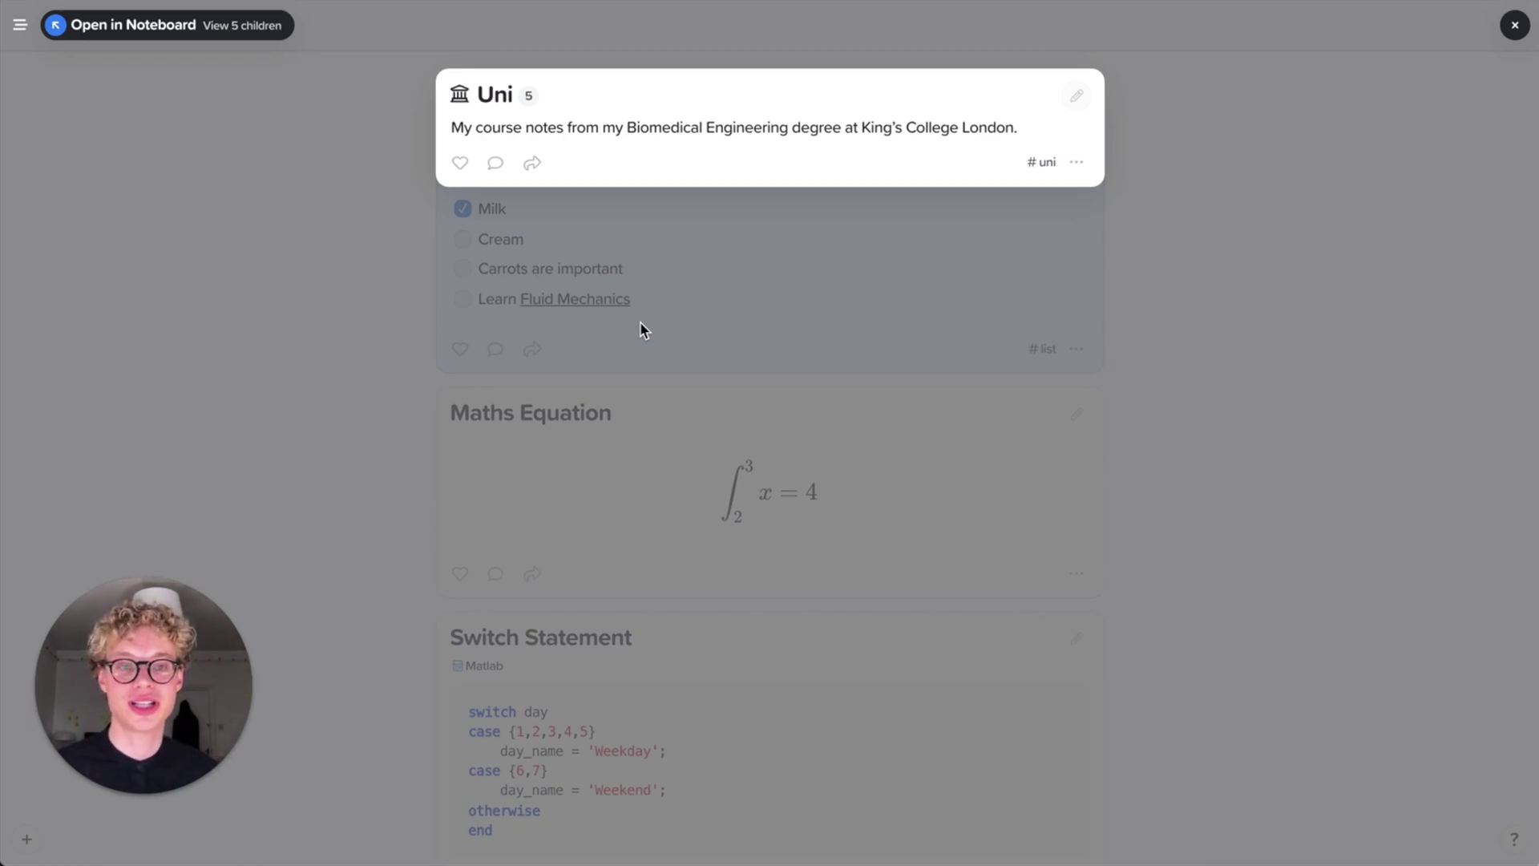
click(640, 328)
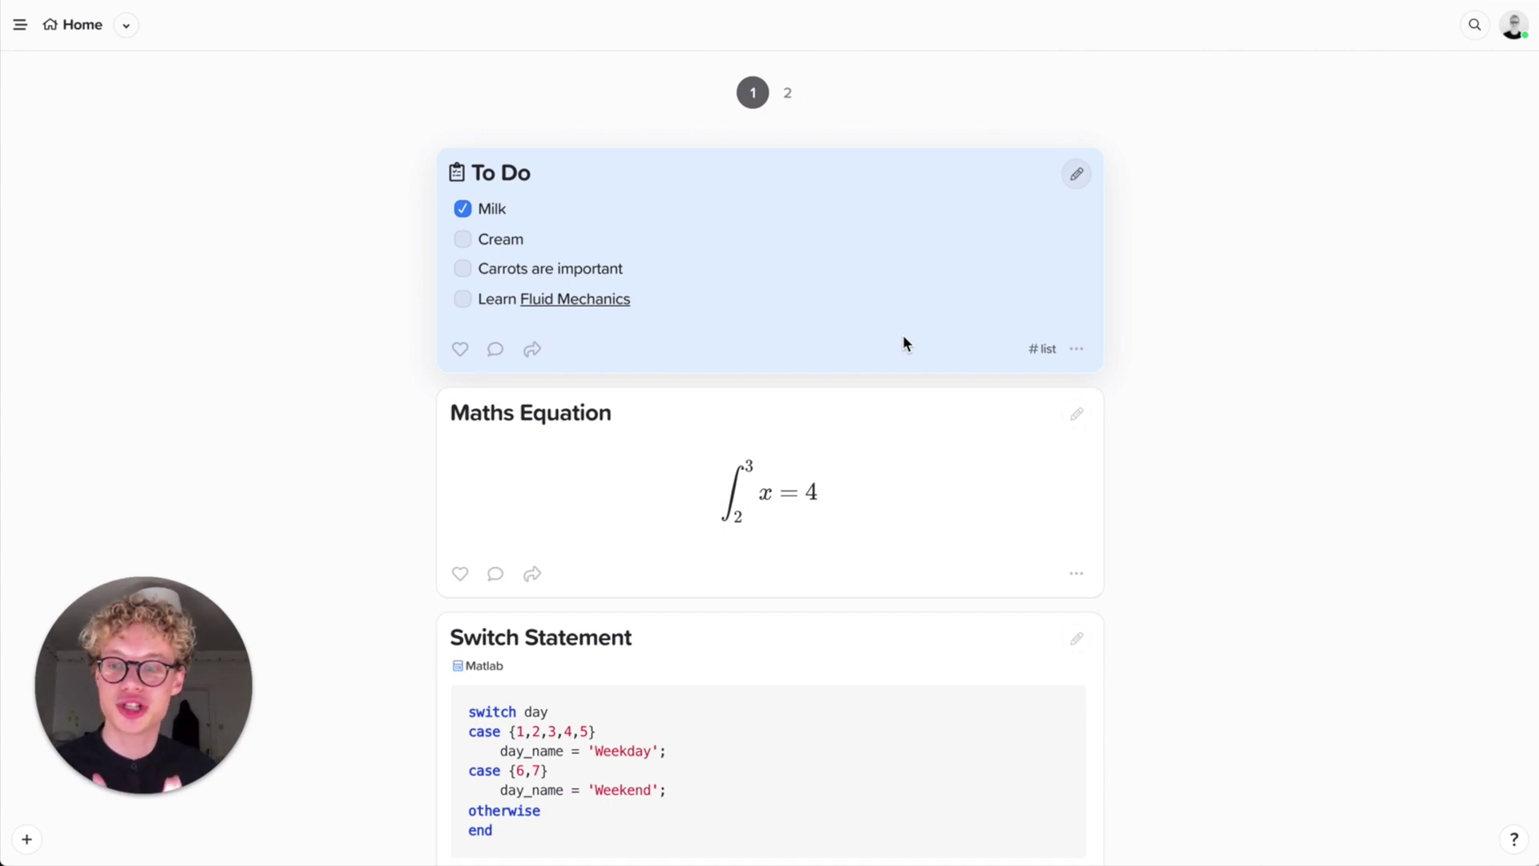